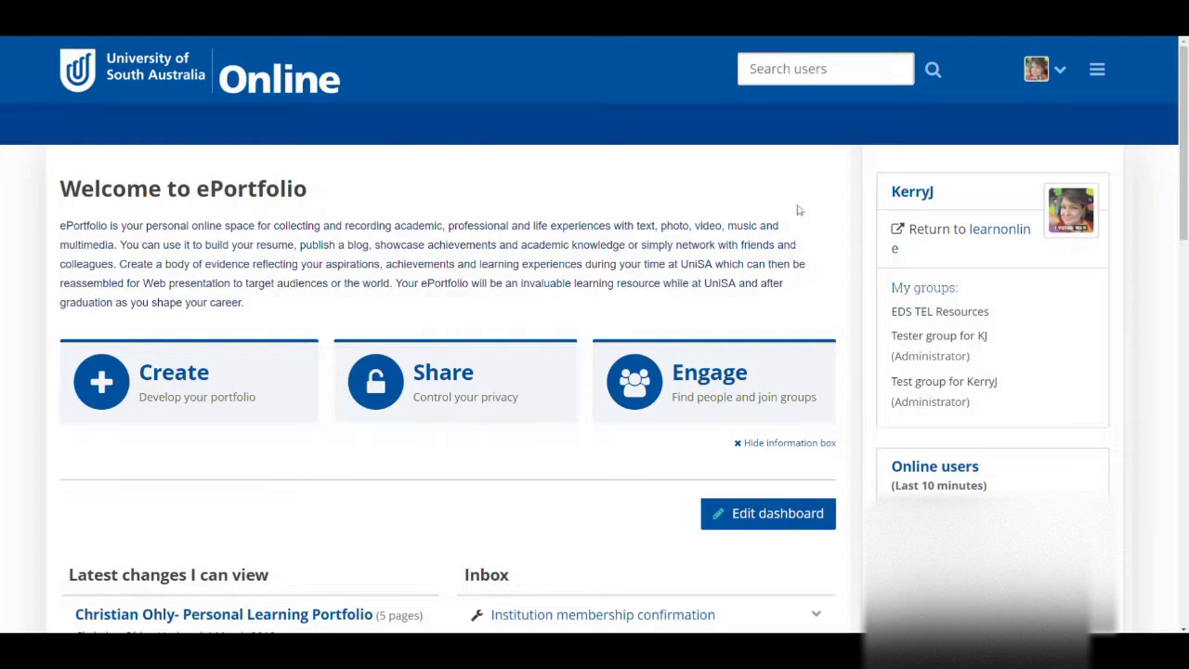
Start a new journal in the Journals content area, titled with the owner's first name in possessive form plus "Industry and Practice Journal"
click(1097, 72)
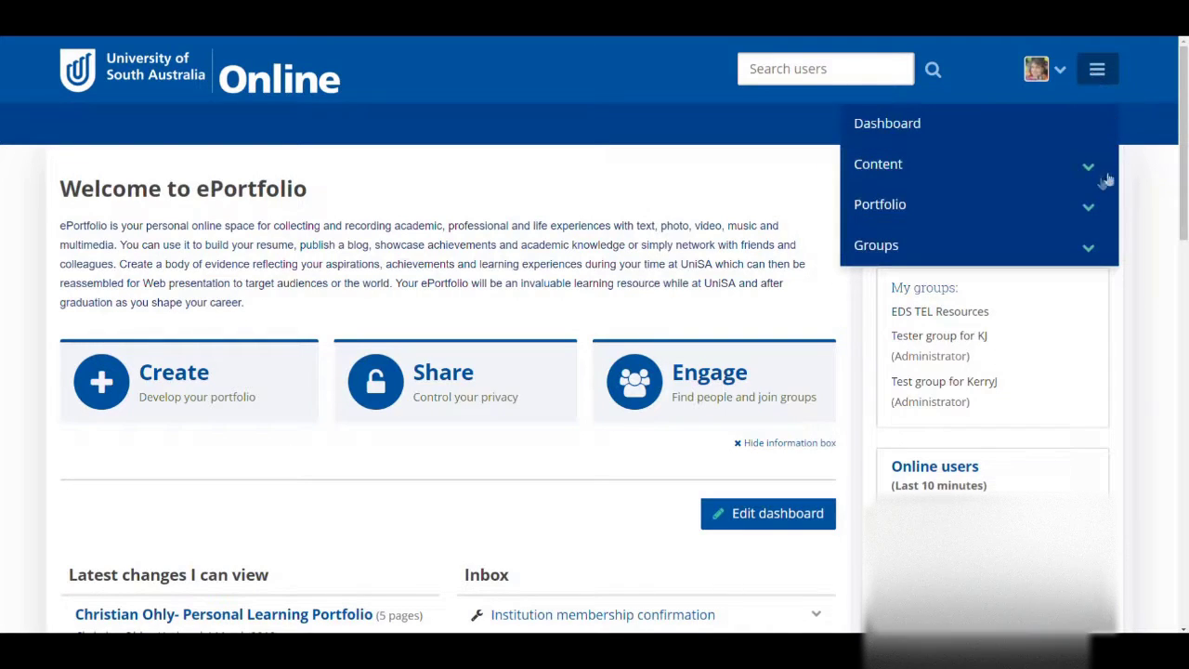
click(1090, 170)
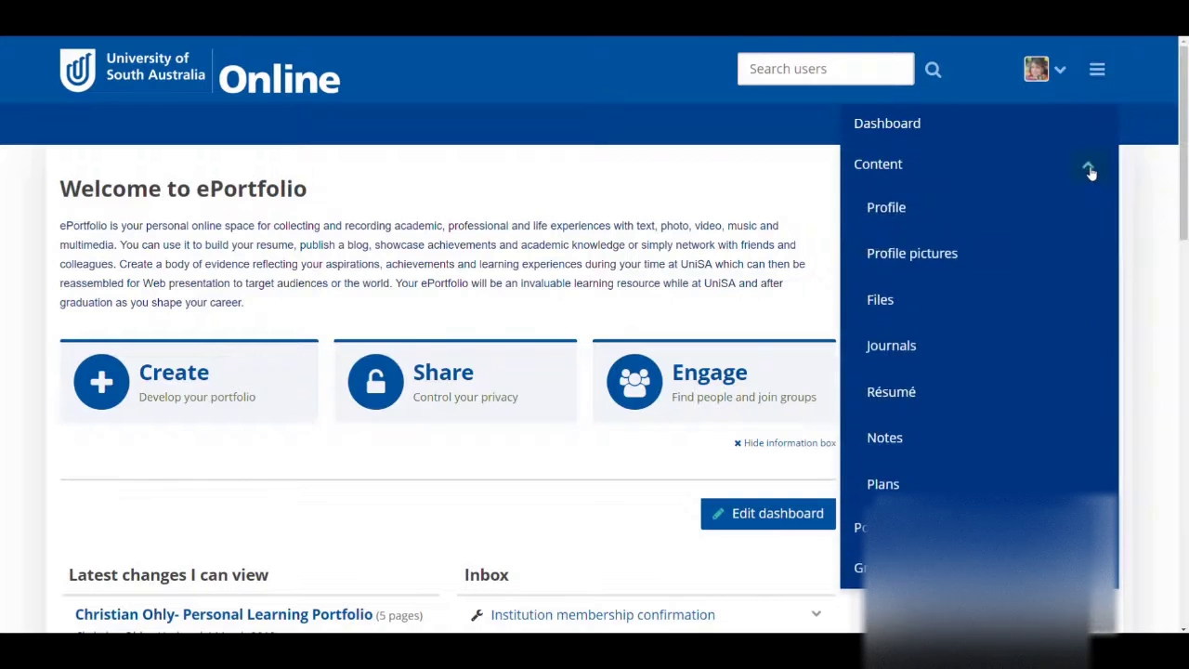
click(894, 349)
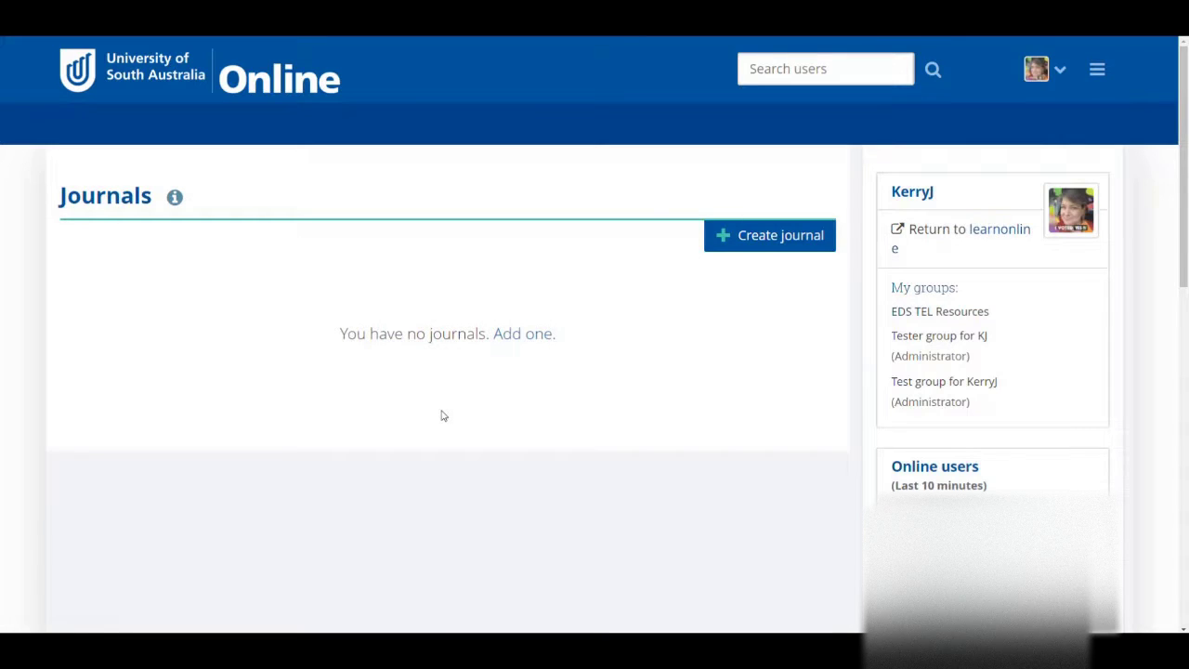
click(764, 238)
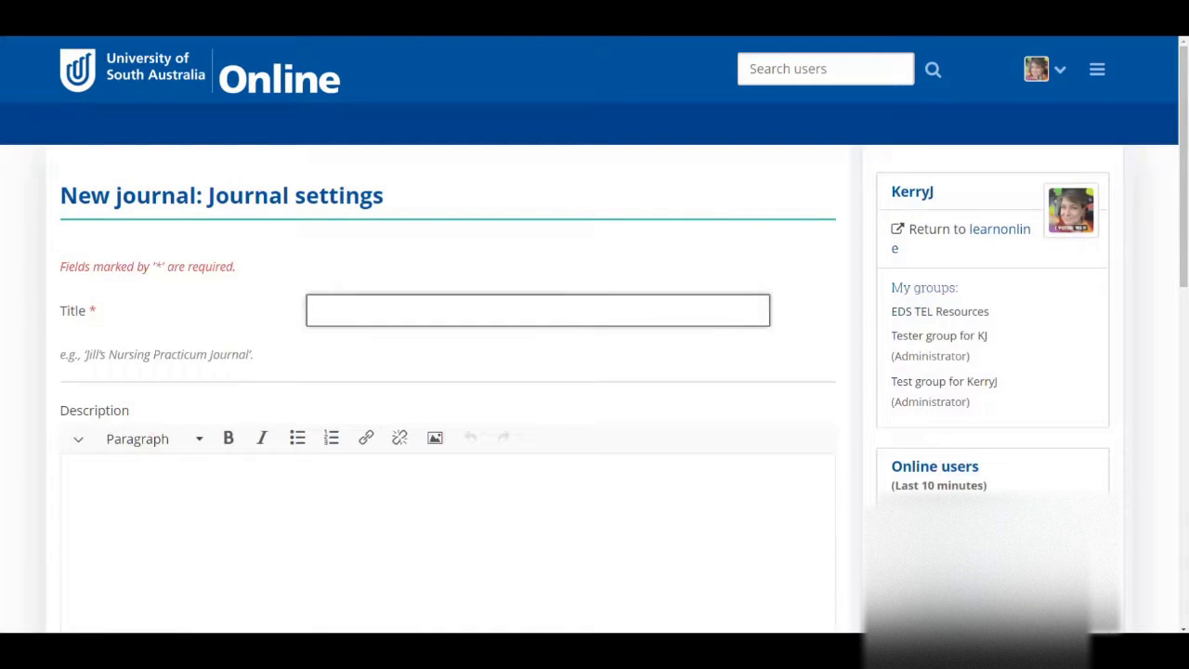
click(333, 314)
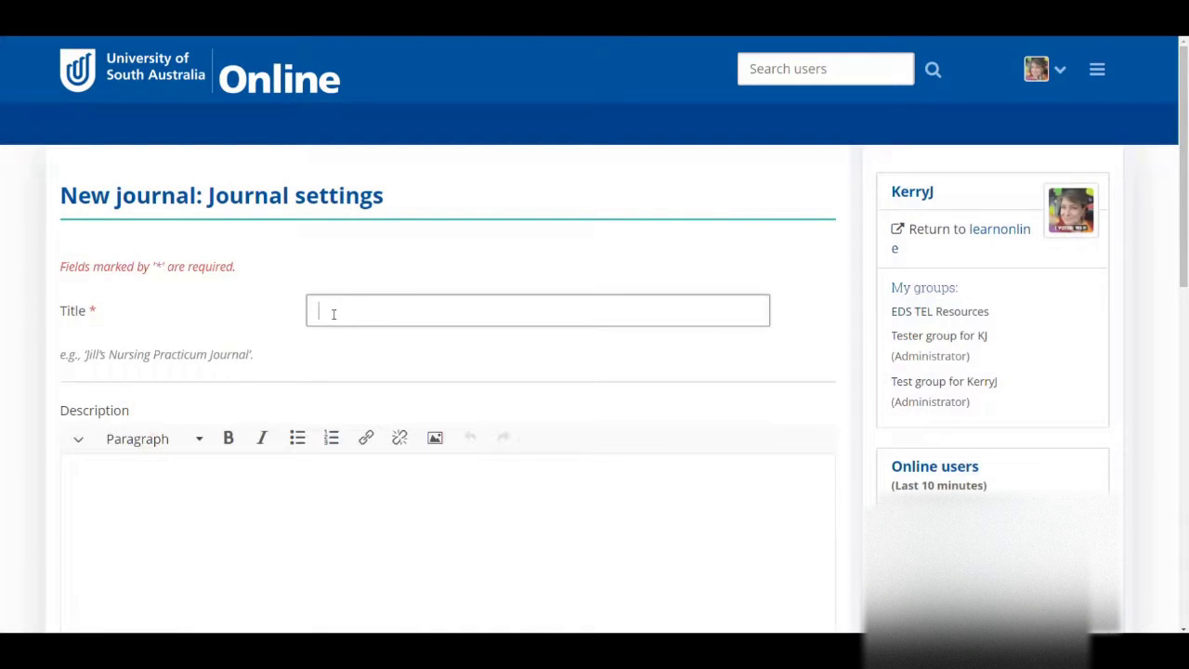
text(Kerry's Industry and Practice Journal)
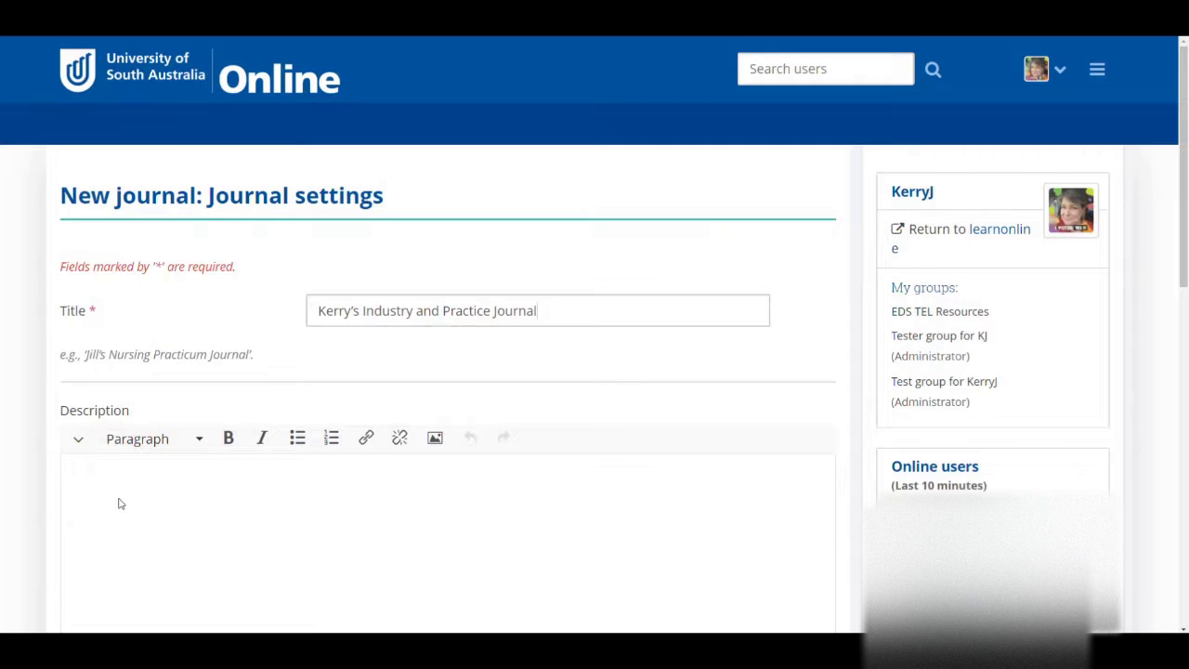
Paste the description about weekly reflective entries and industry-sought qualities, and create the journal
click(154, 502)
key(ctrl+v)
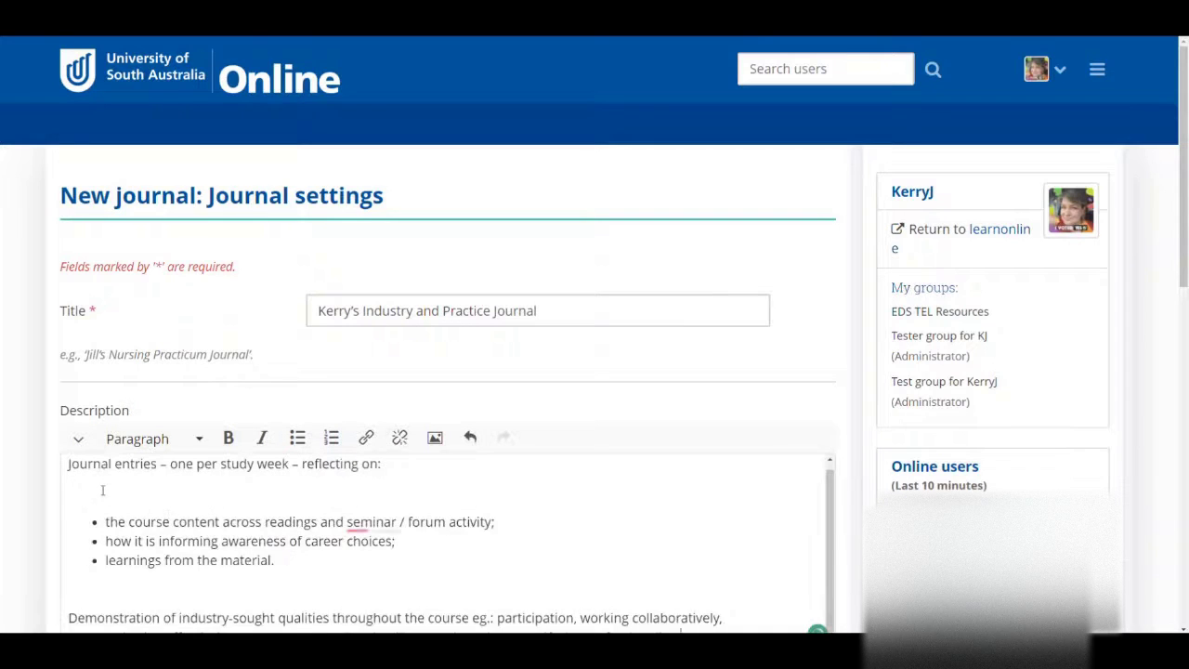
click(102, 490)
scroll(115, 543, up, 1)
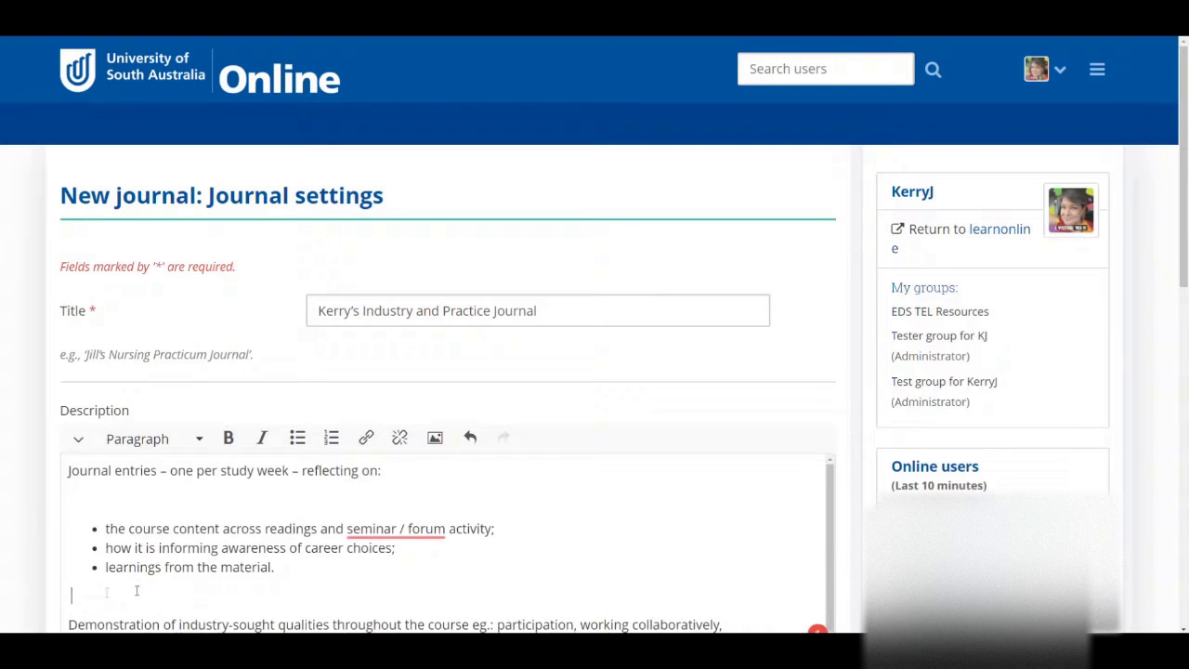
scroll(406, 549, down, 5)
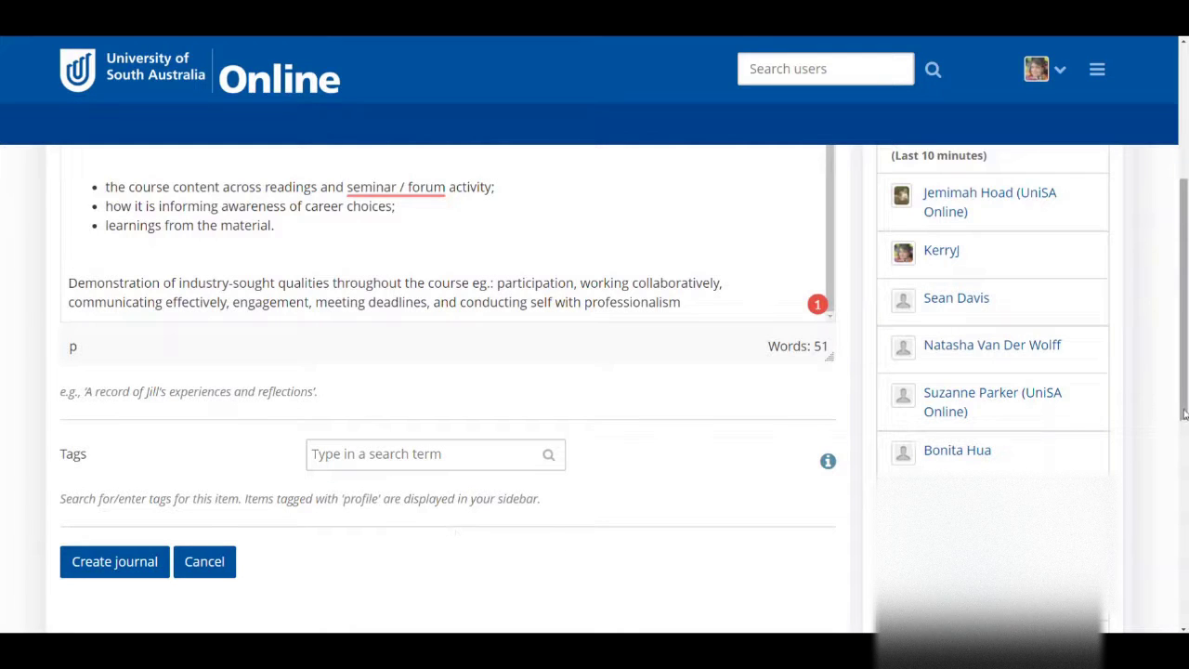
drag(1184, 412, 1176, 543)
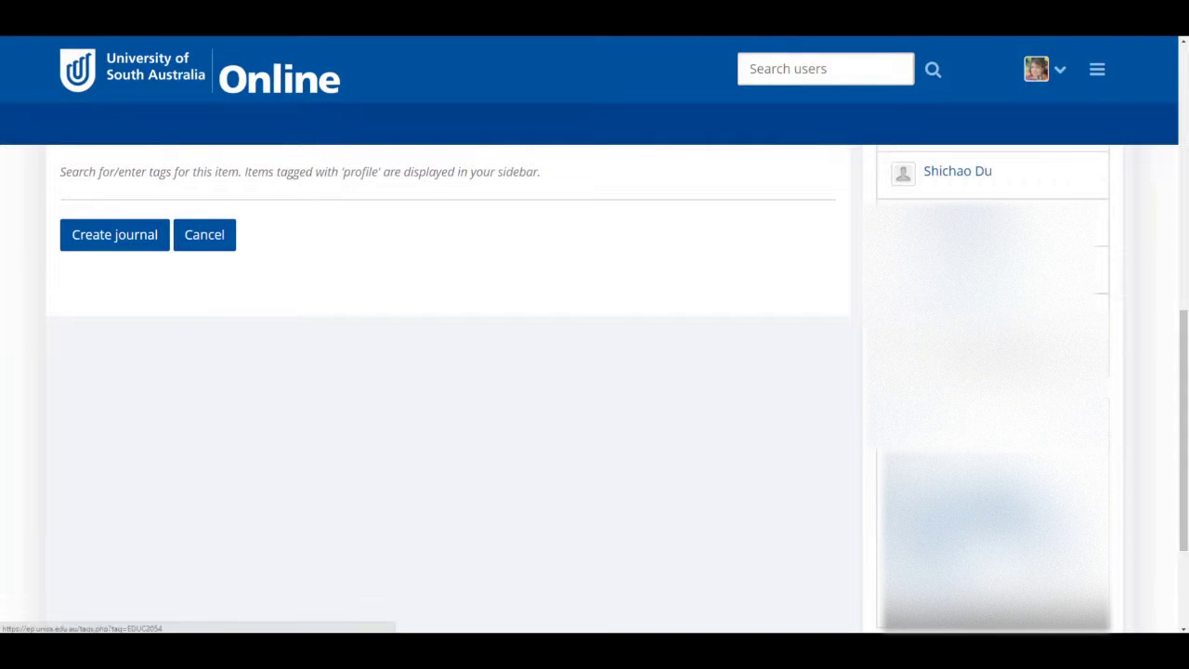
click(105, 240)
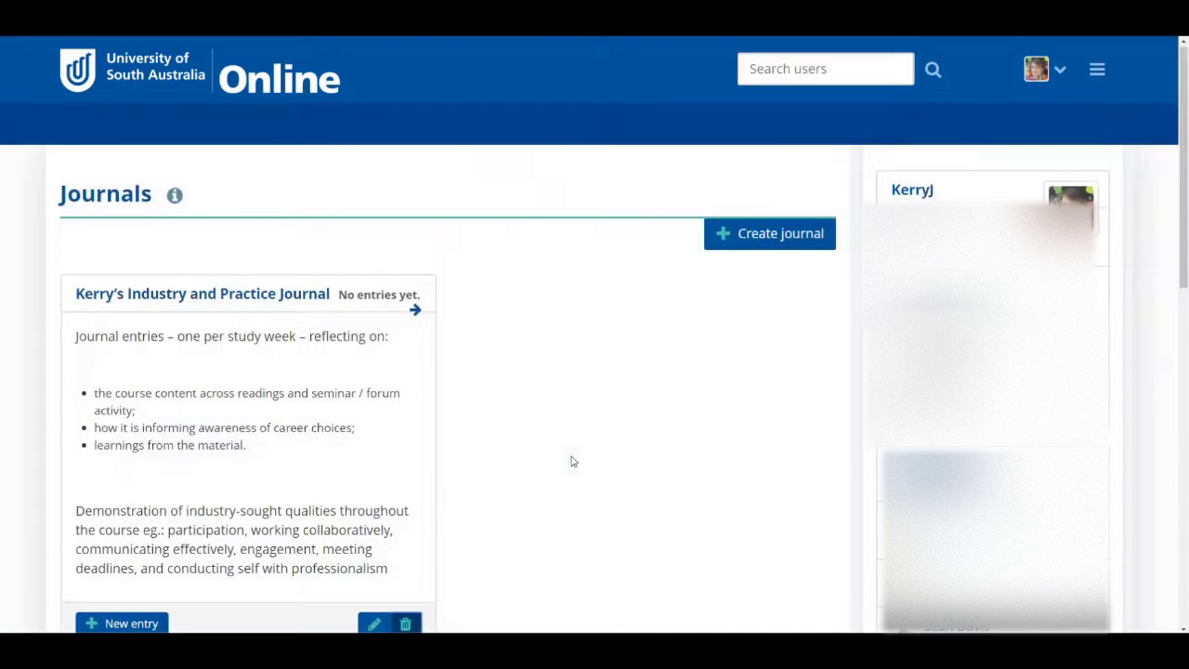
Start a new entry in the Industry and Practice Journal and title it "Week 1: Careers"
scroll(570, 458, down, 2)
scroll(574, 461, up, 1)
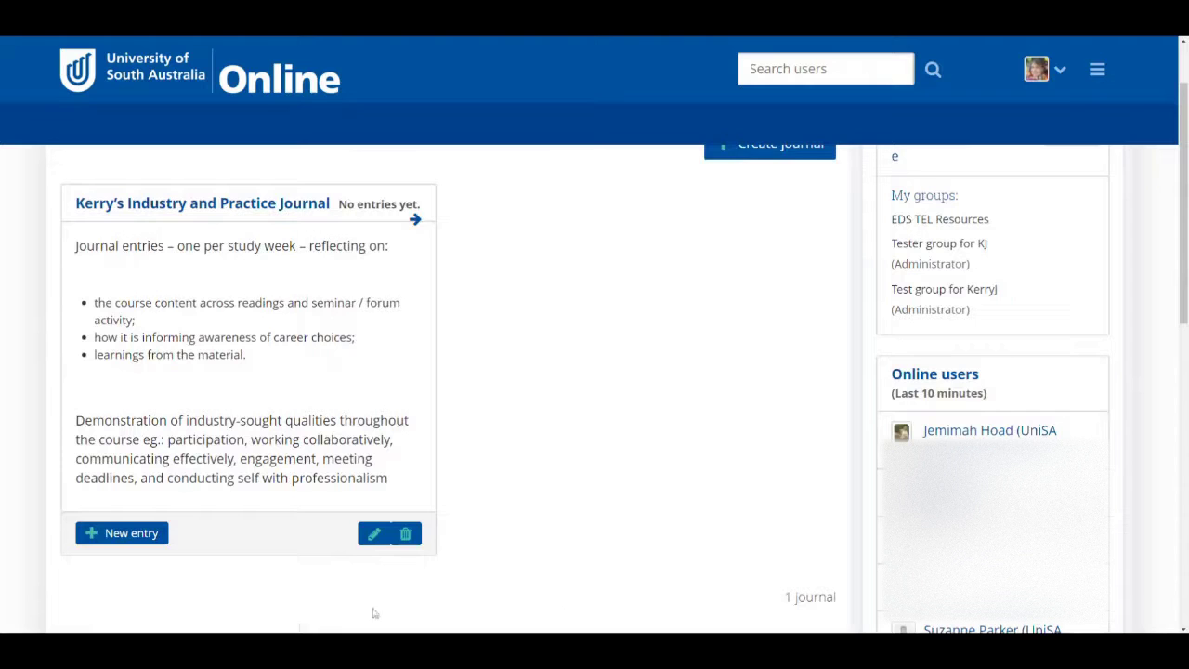
click(130, 535)
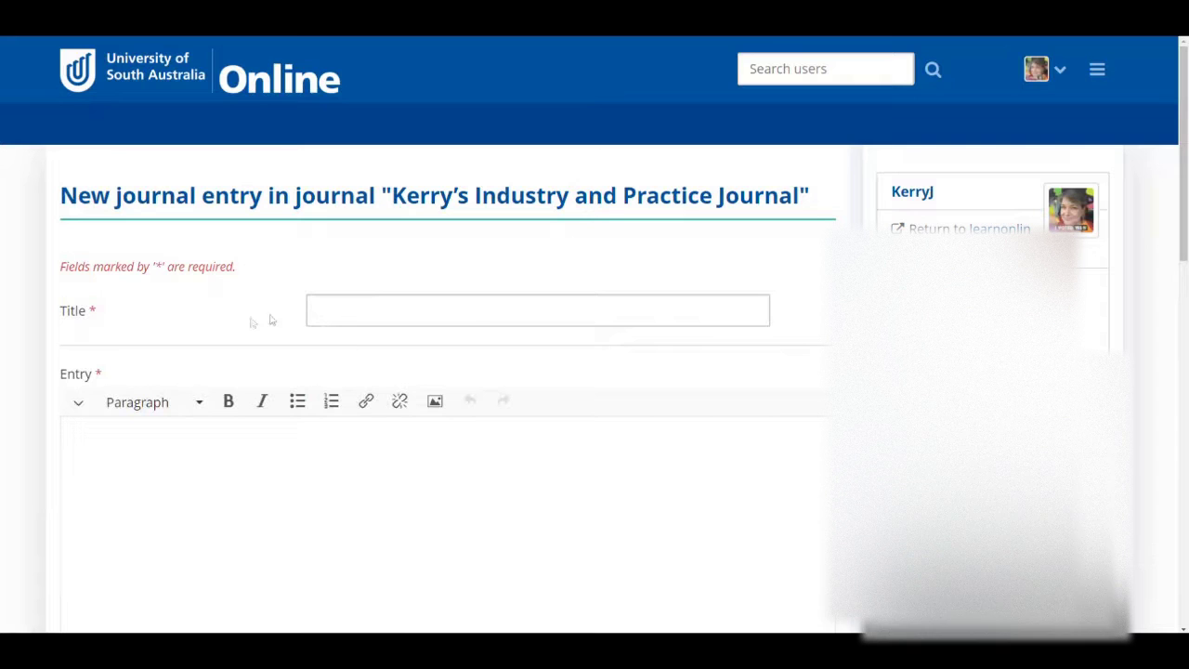
click(337, 311)
text(Week )
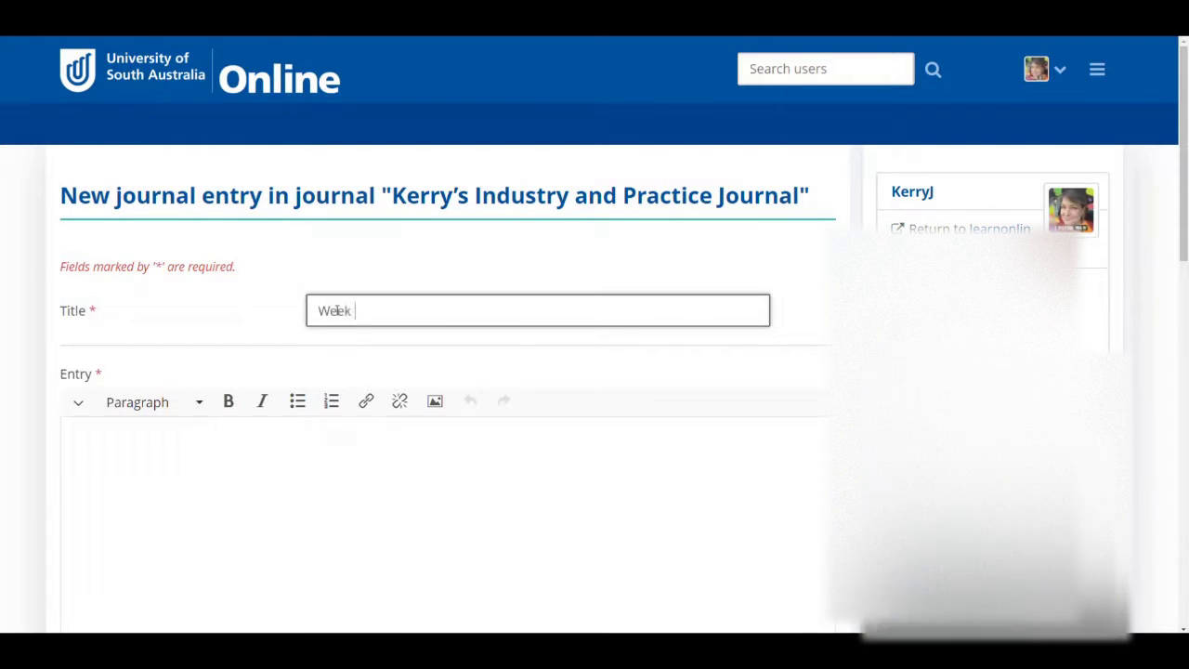
text(1: Careers)
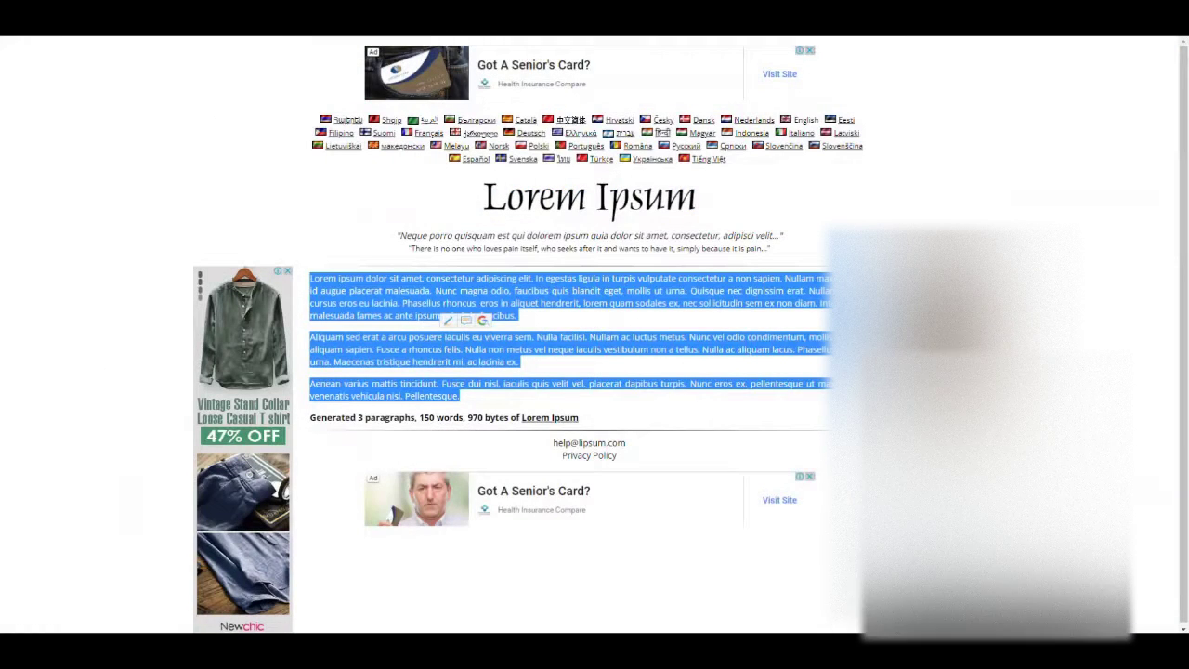
Copy the three generated paragraphs from the Lorem Ipsum web page and paste them into the body of the journal entry
right_click(386, 299)
click(408, 307)
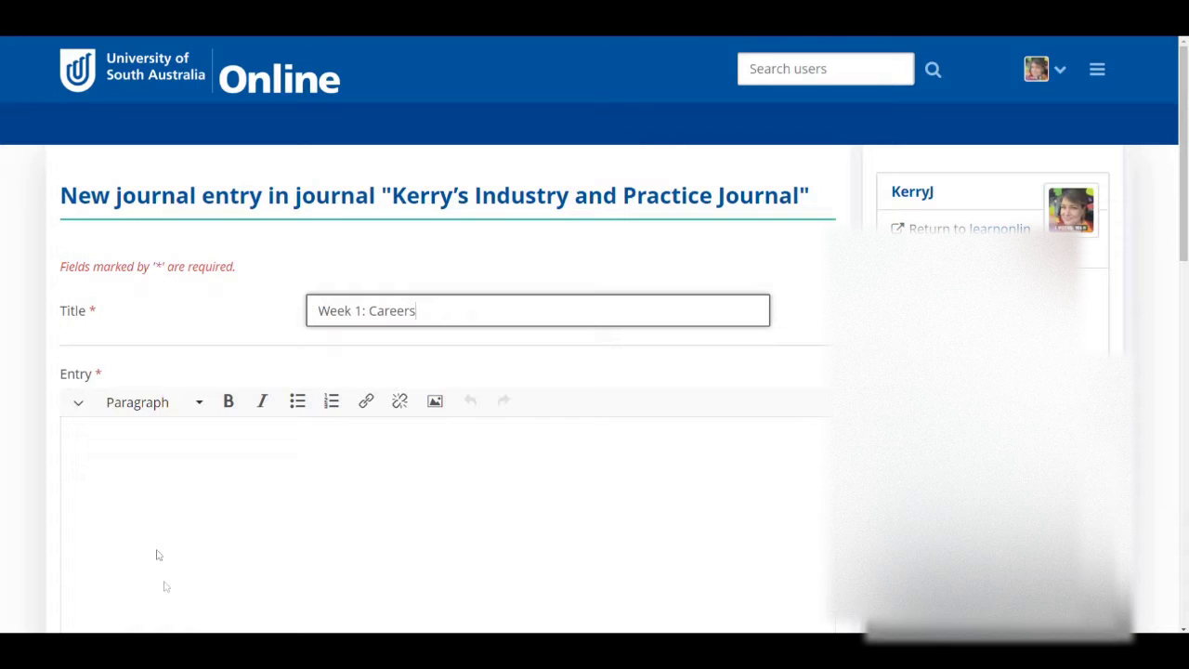
click(110, 459)
text(Lorem ipsum dolor sit amet, consectetur adipiscing elit. In egestas ligula in turpis vulputate consectetur a non sapien. Nullam maximus dui id augue placerat malesuada. Nunc magna odio, faucibus quis blandit eget, mollis ut urna. Quisque nec dignissim erat. Nullam ornare cursus eros eu lacinia. Phasellus rhoncus, eros in aliquet hendrerit, lorem quam sodales ex, nec sollicitudin sem ex non diam. Interdum et malesuada fames ac ante ipsum primis in faucibus. Aliquam sed erat a arcu posuere iaculis eu viverra sem. Nulla facilisi. Nullam ac luctus metus. Nunc vel odio condimentum, mollis lacus at, aliquam sapien. Fusce a rhoncus felis. Nulla non metus vel neque iaculis vestibulum non a tellus. Nulla ac aliquam lacus. Phasellus ac urna urna. Maecenas tristique hendrerit mi, ac lacinia ex. Aenean varius mattis tincidunt. Fusce dui nisl, iaculis quis velit vel, placerat dapibus turpis. Nunc eros ex, pellentesque ut maximus id, venenatis vehicula nisi. Pellentesque.)
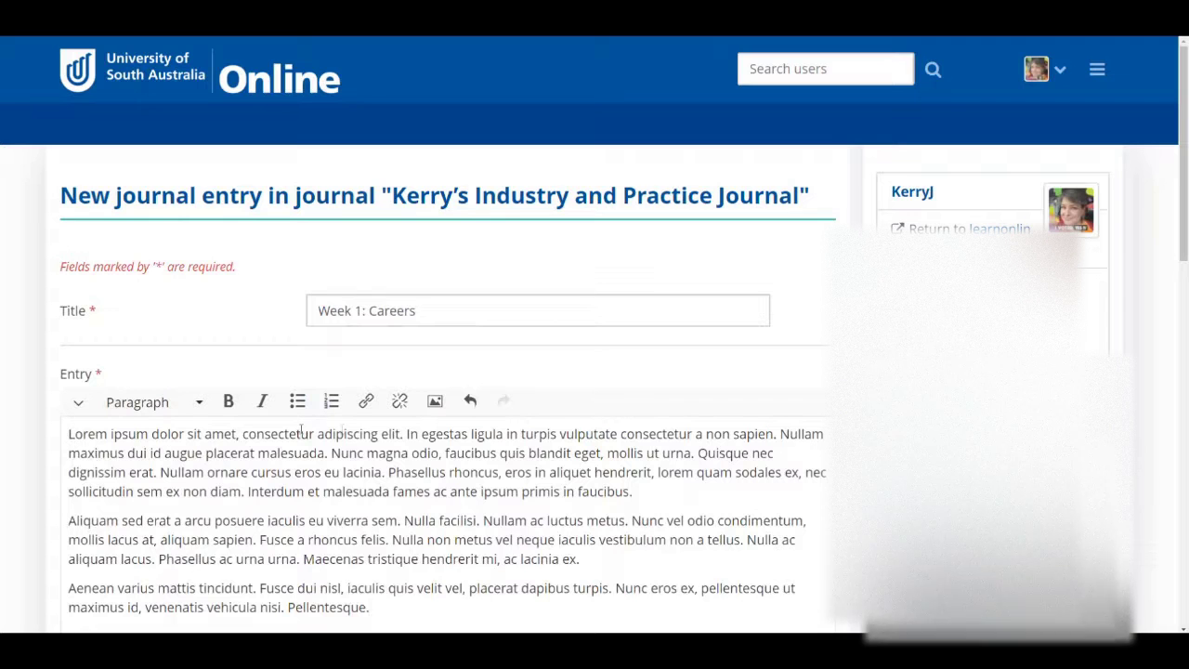
Start inserting an image into the entry and select 5-Steps-c-JohnsHopkins.png from the personal files
click(435, 402)
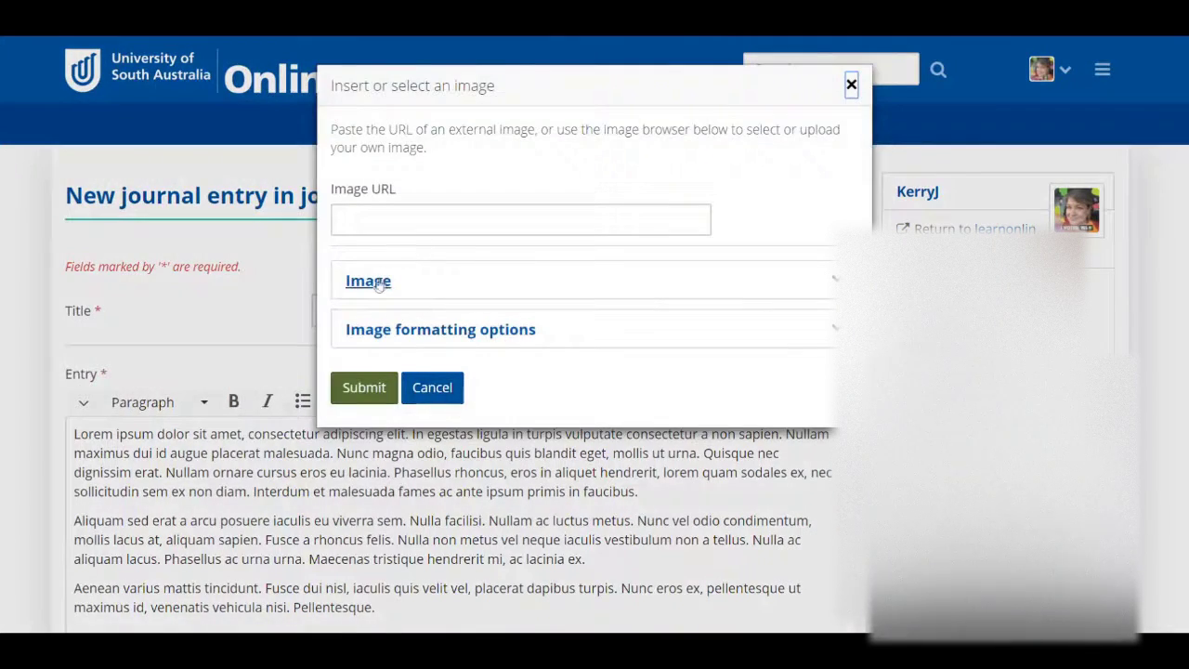
click(379, 281)
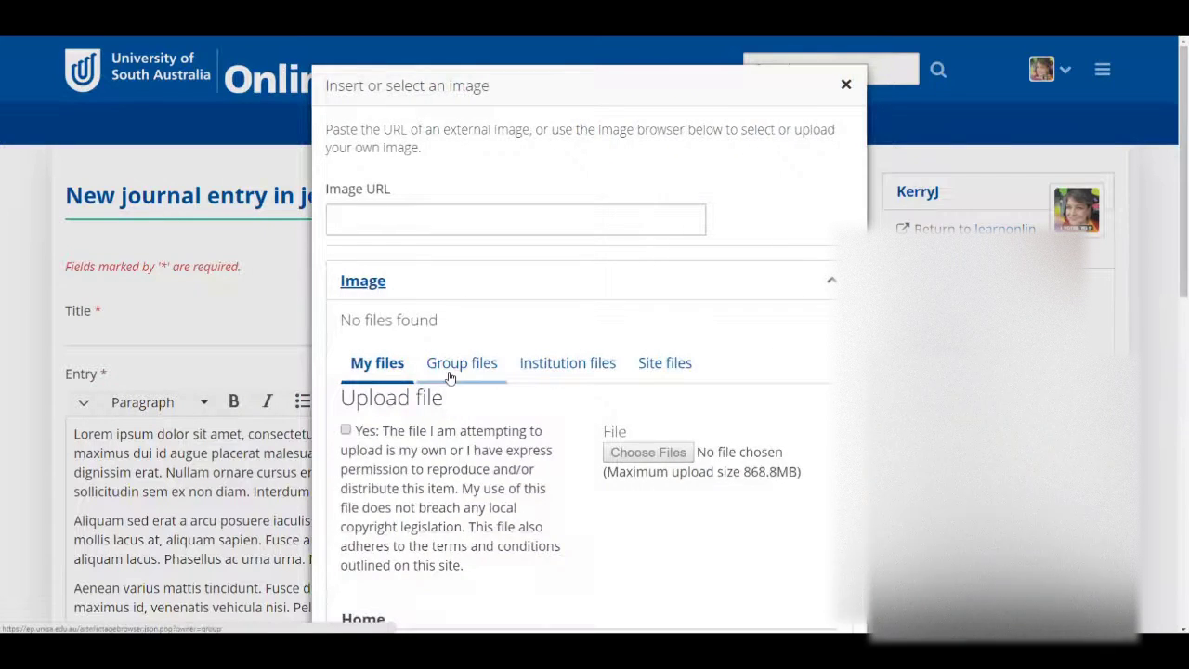
scroll(450, 376, down, 3)
scroll(450, 377, down, 6)
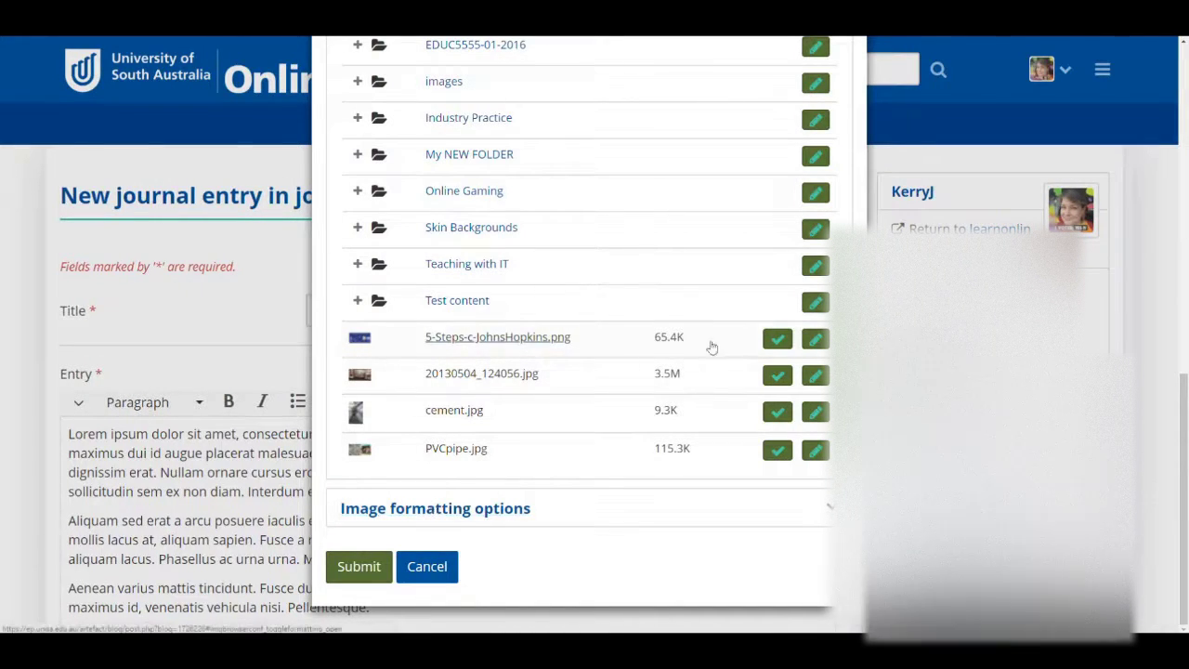
scroll(785, 346, up, 1)
click(783, 347)
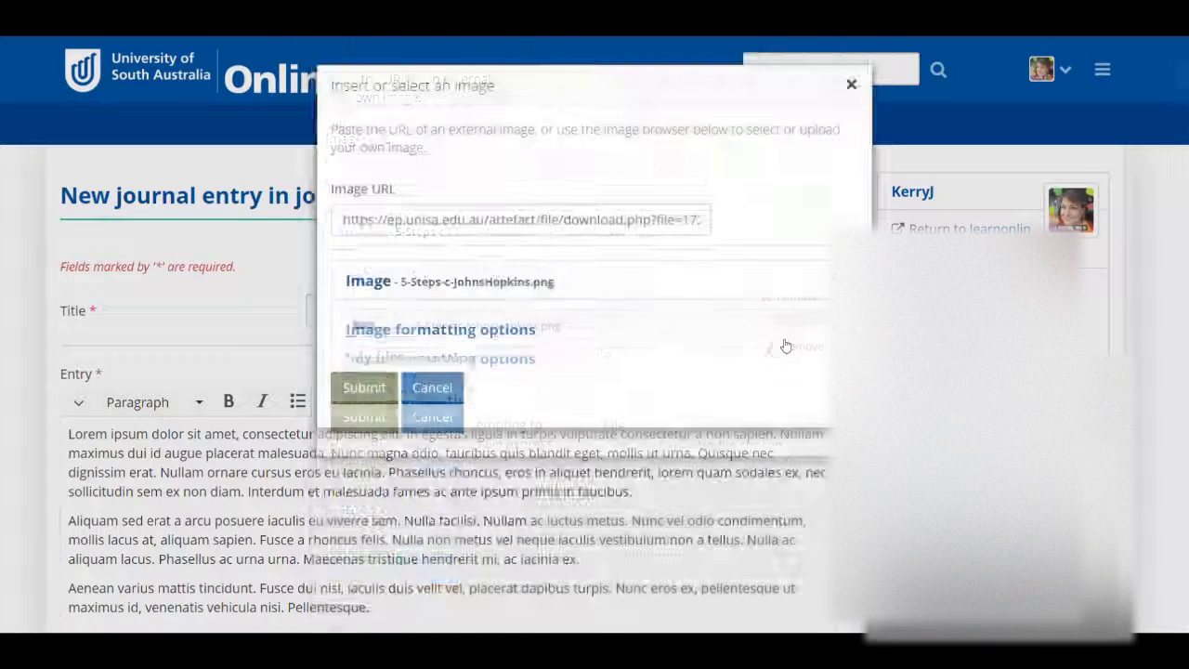
Set the image's width to 300 and both its vertical and horizontal space to 5
click(432, 332)
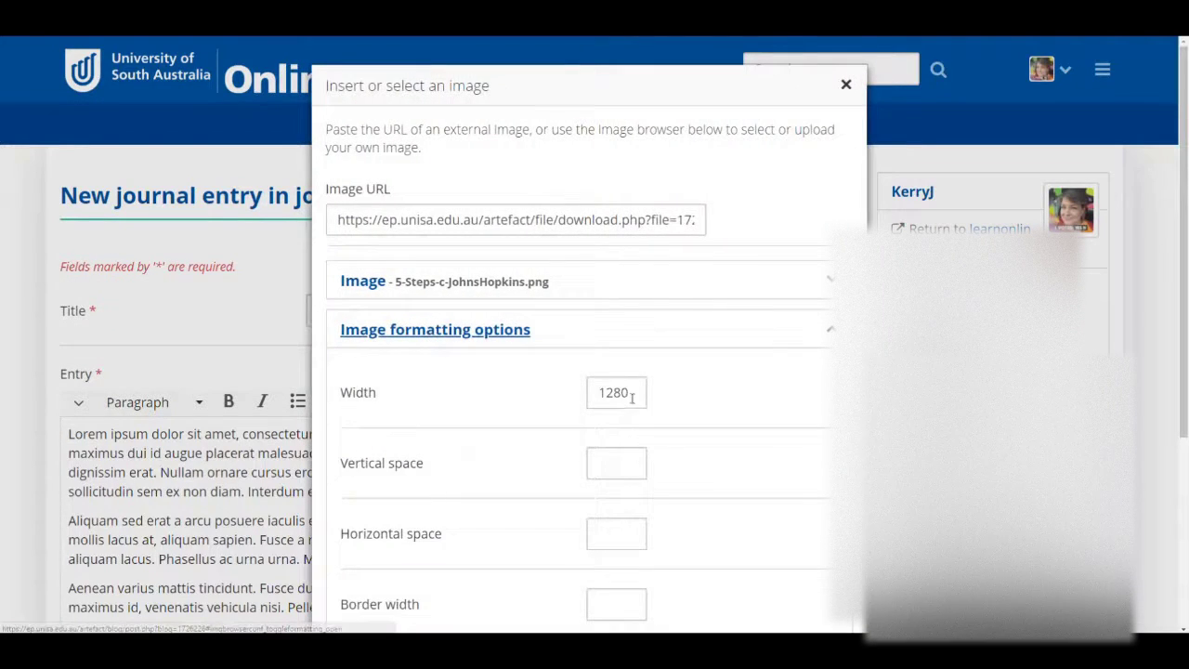
drag(634, 395, 456, 396)
text(300)
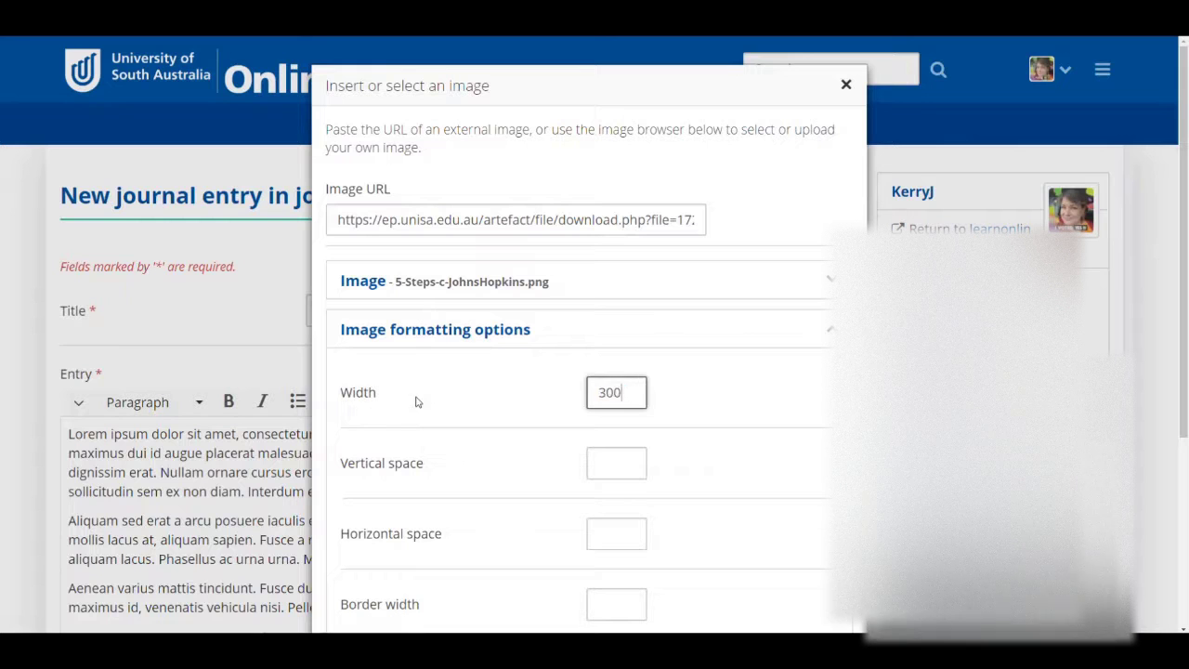
click(611, 472)
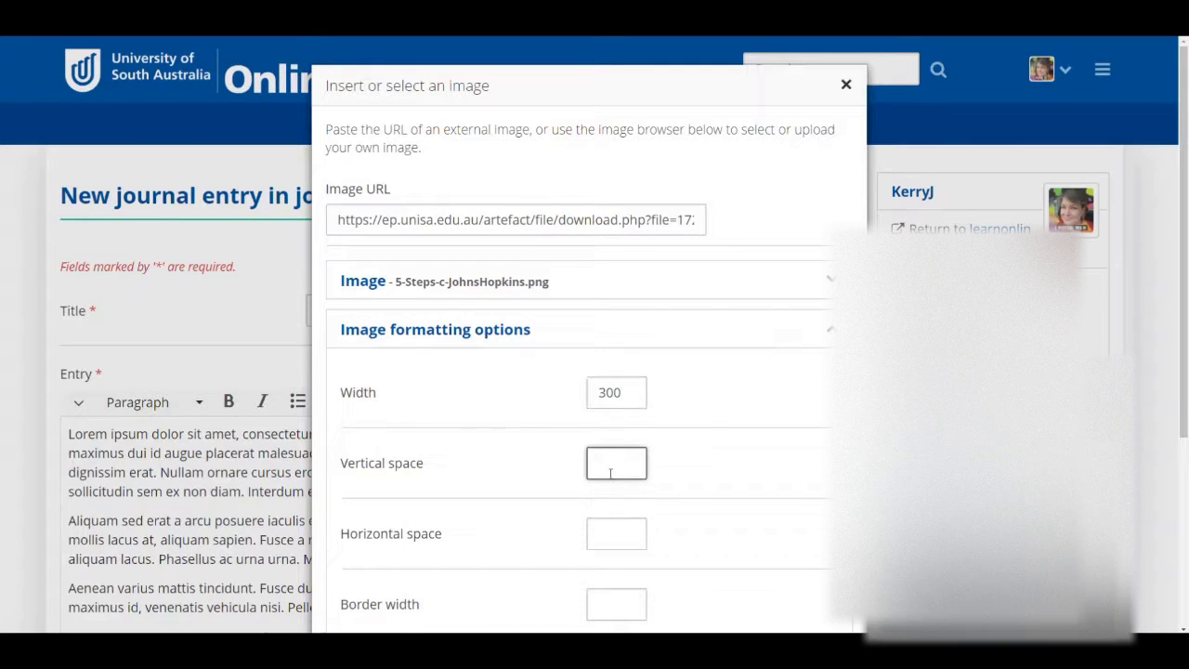
scroll(623, 537, down, 2)
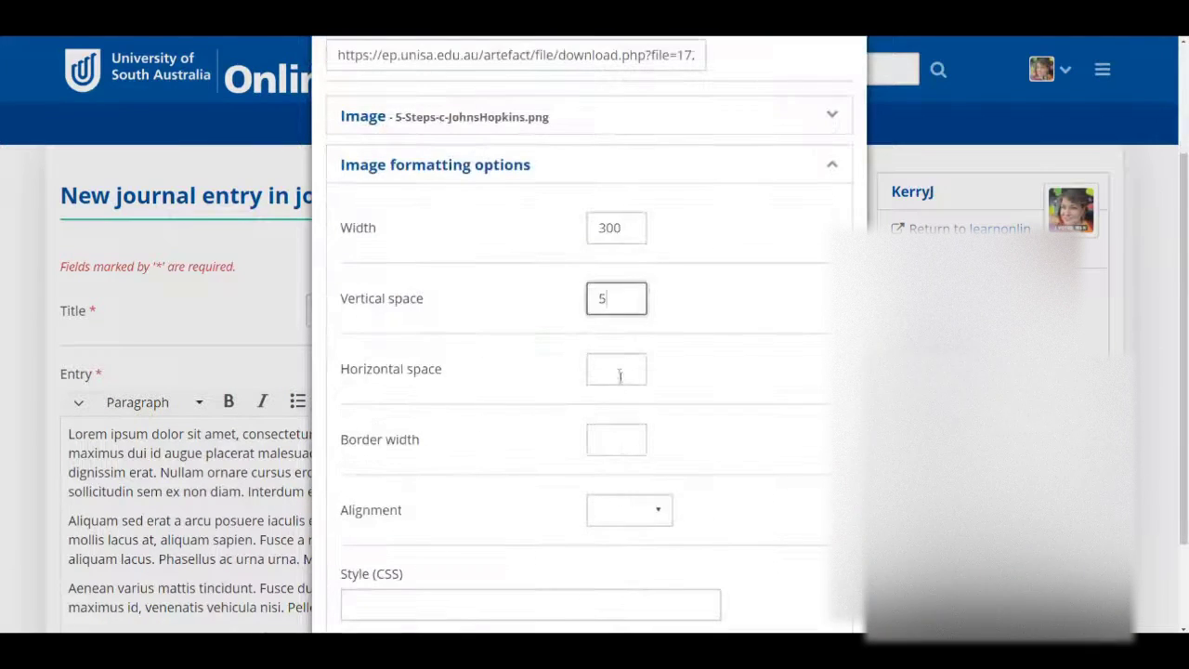
click(620, 375)
text(5)
Give the image a border width of 1 and Left alignment, and insert it into the entry
click(609, 436)
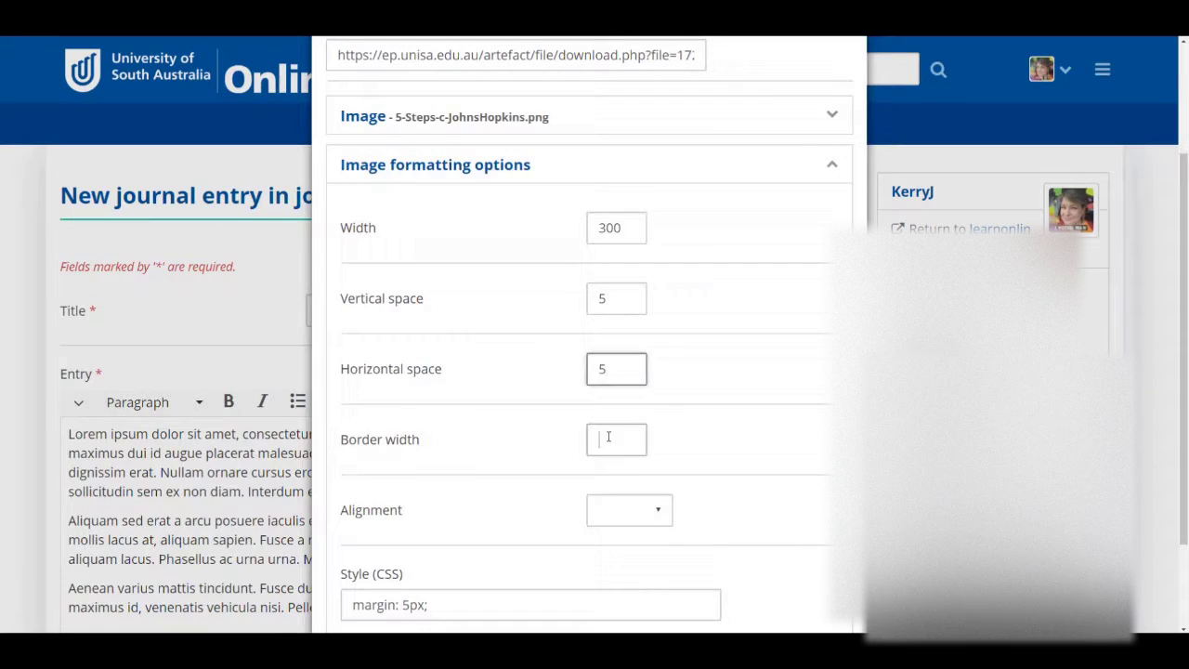
text(1)
click(635, 517)
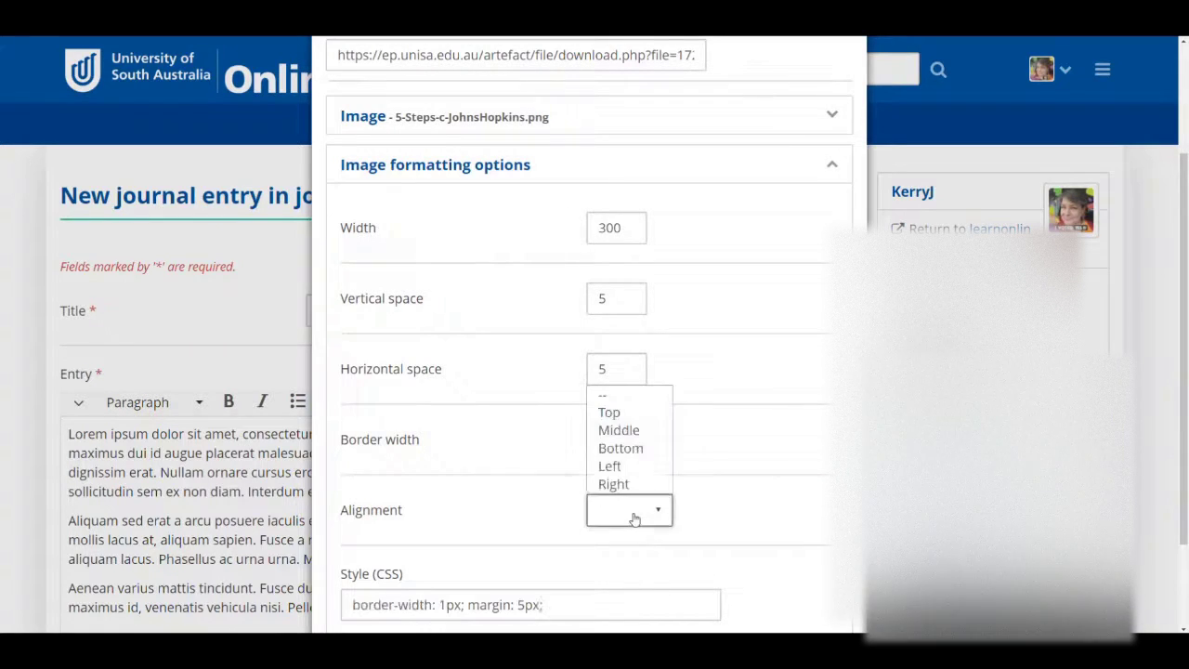
click(615, 465)
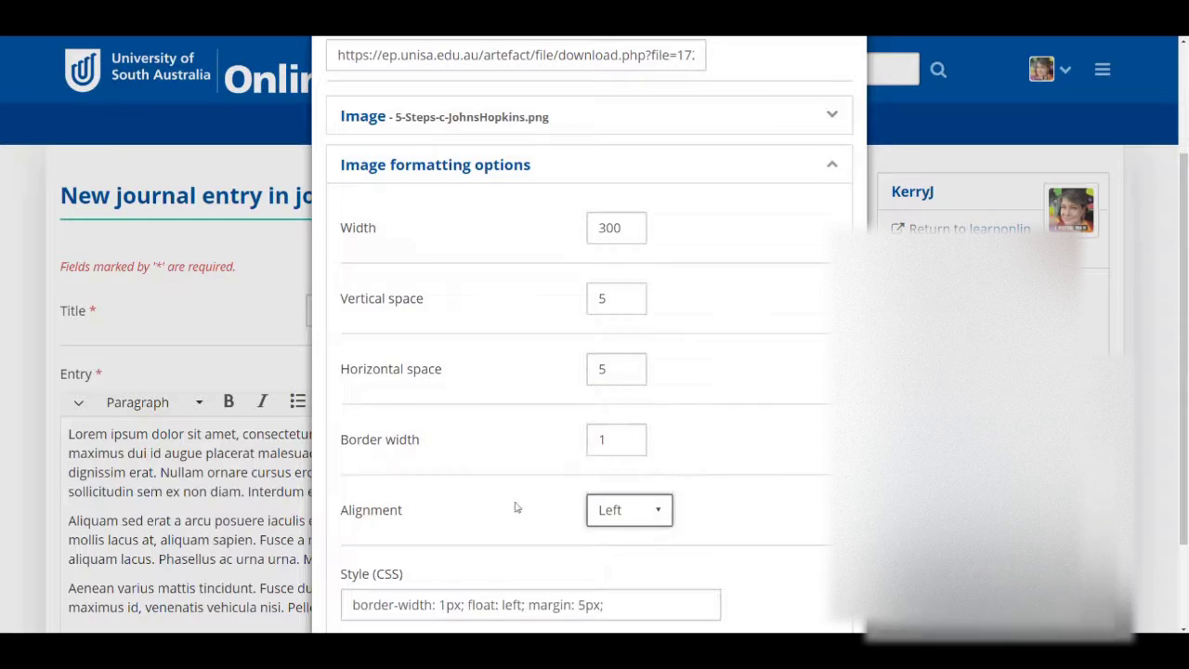
scroll(517, 507, down, 2)
click(372, 567)
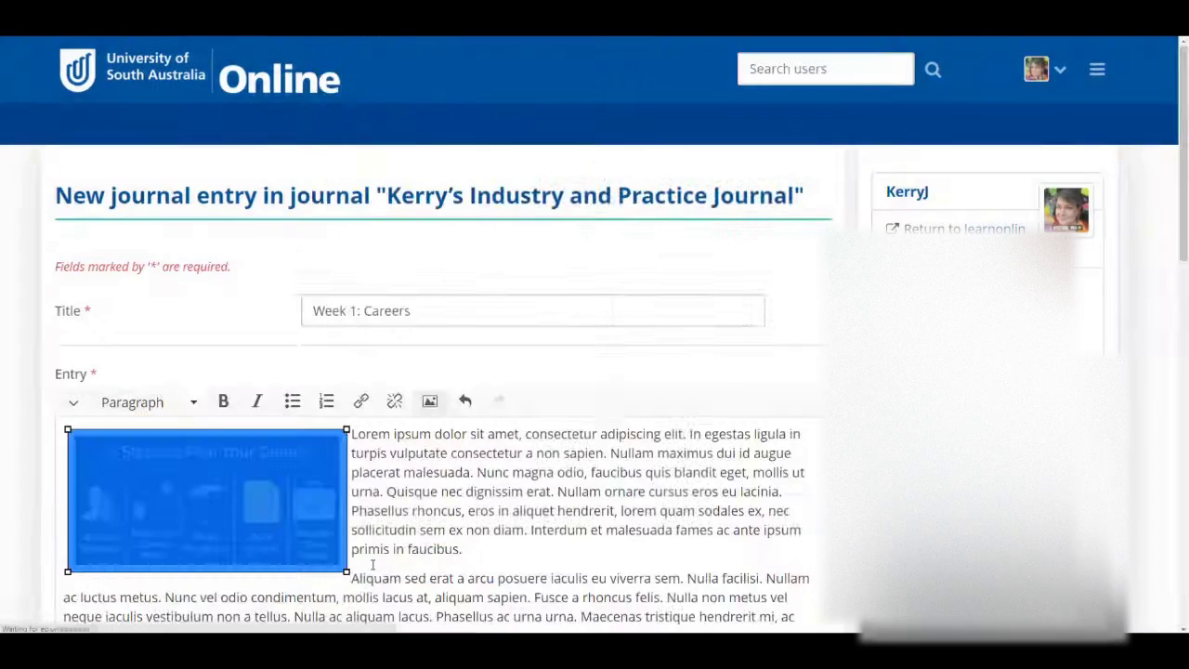
Add the attribution line "Image (c) Johns Hopkins" as a new paragraph after the entry's last paragraph
click(468, 512)
scroll(467, 513, down, 4)
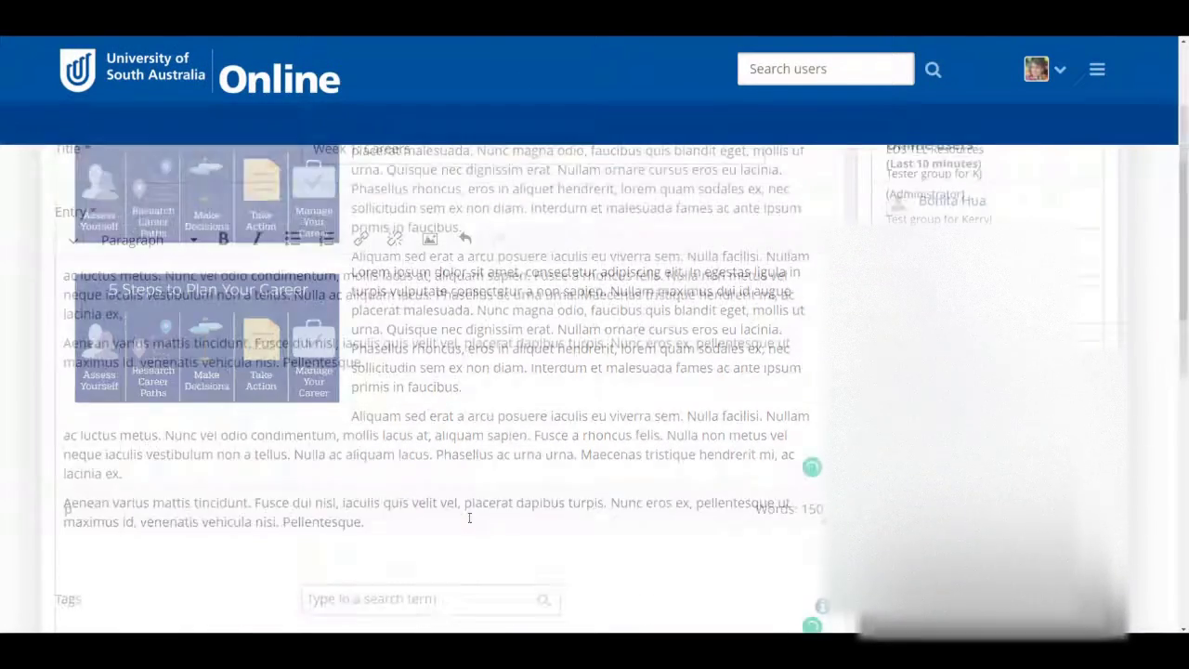
click(386, 360)
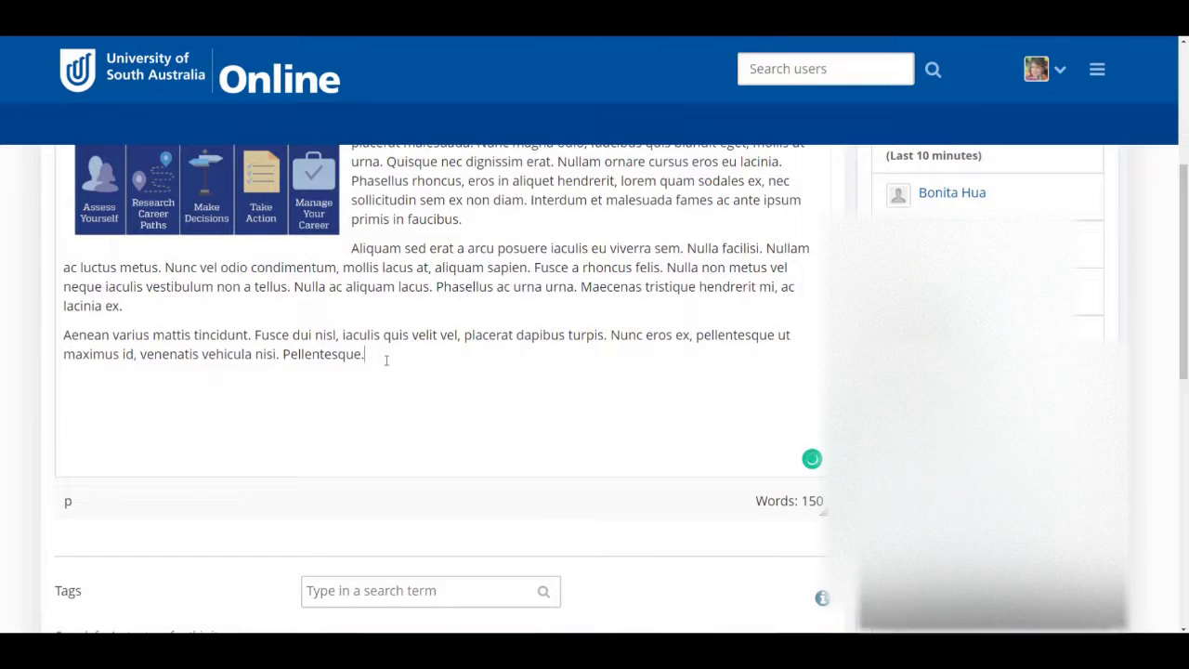
key(Return)
text(Image (c)
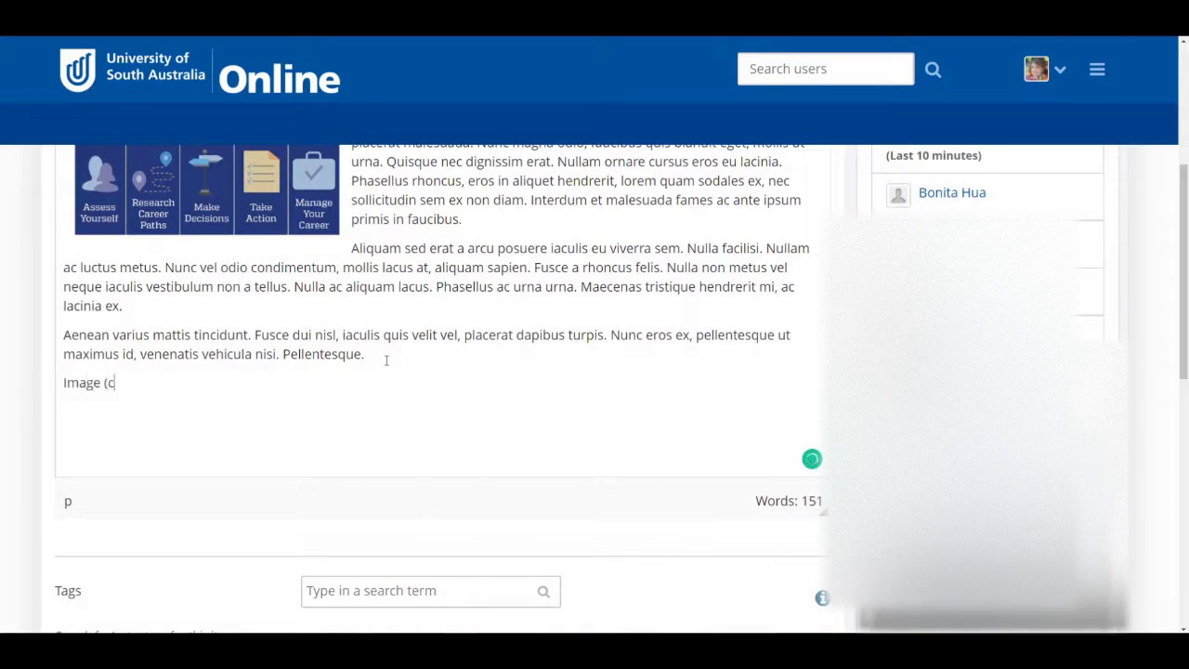
text() )
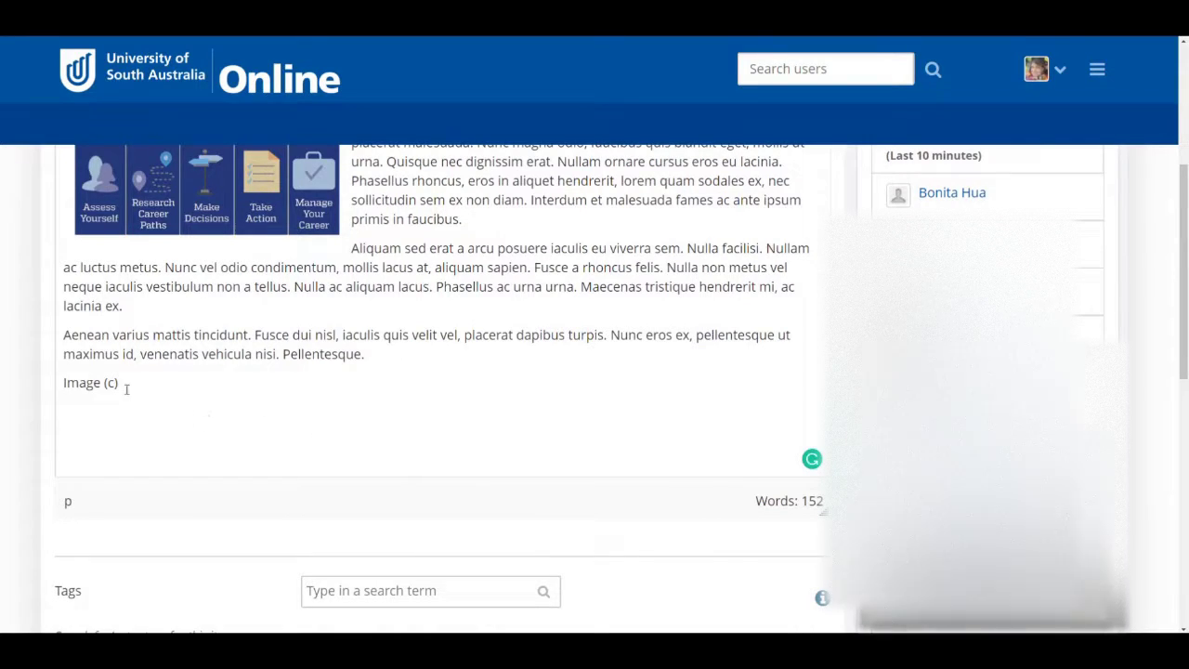
text(Johns Hopkins)
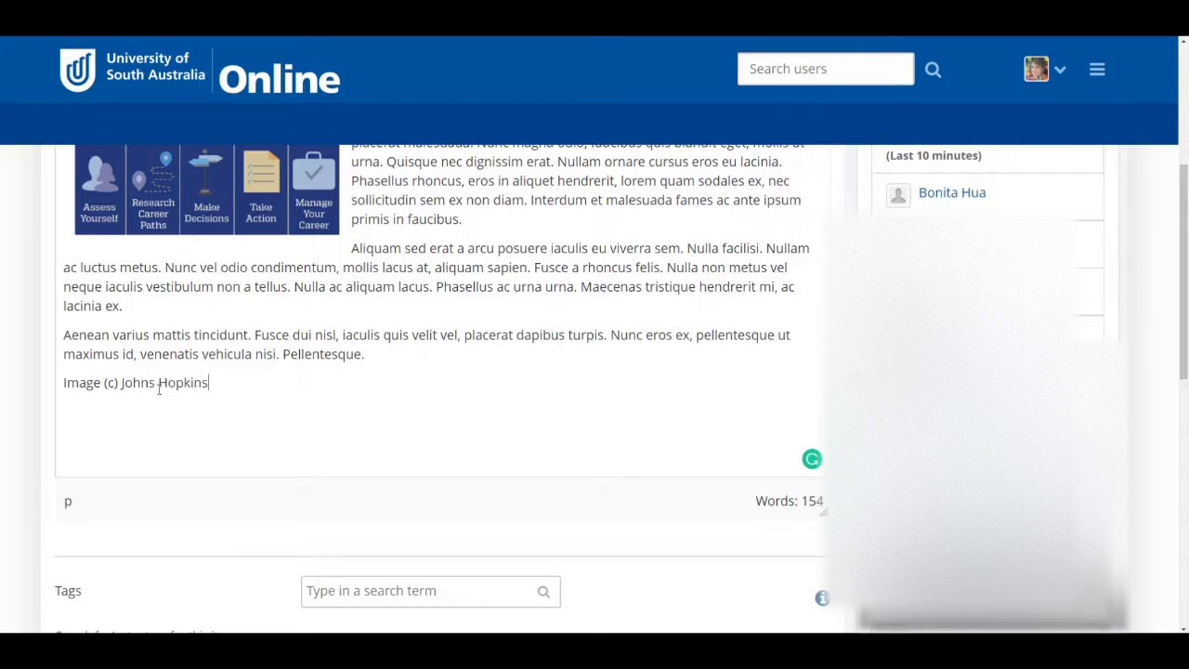
click(440, 287)
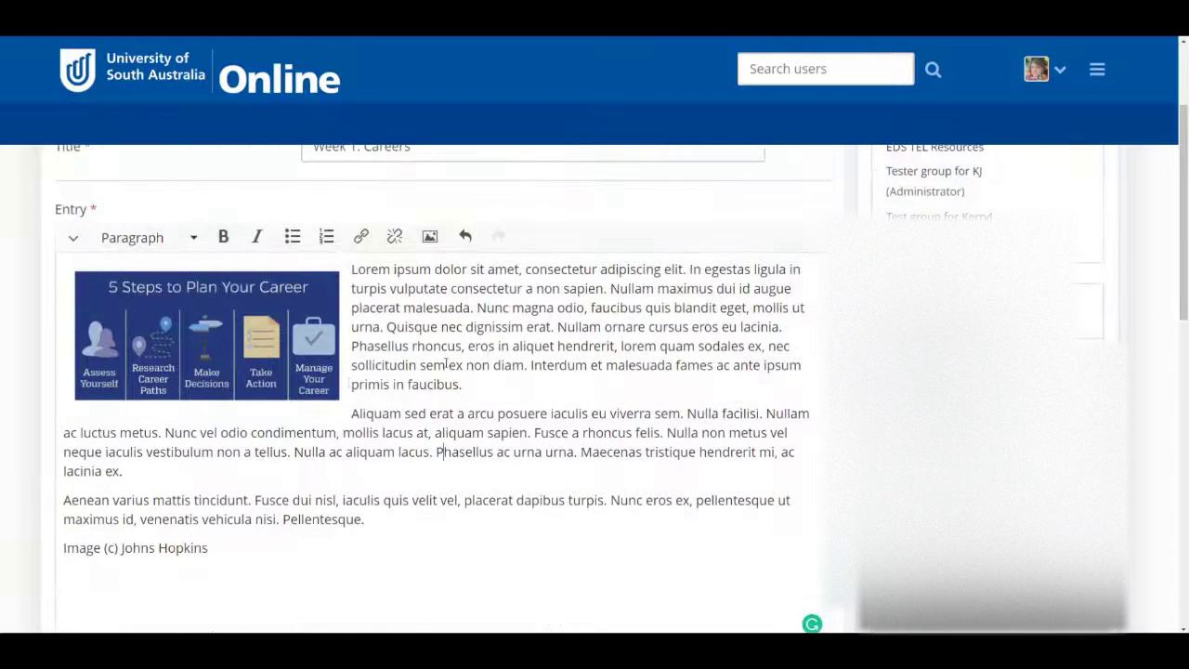
Shrink the 5 Steps to Plan Your Career image slightly in the entry, keeping its proportions
click(207, 334)
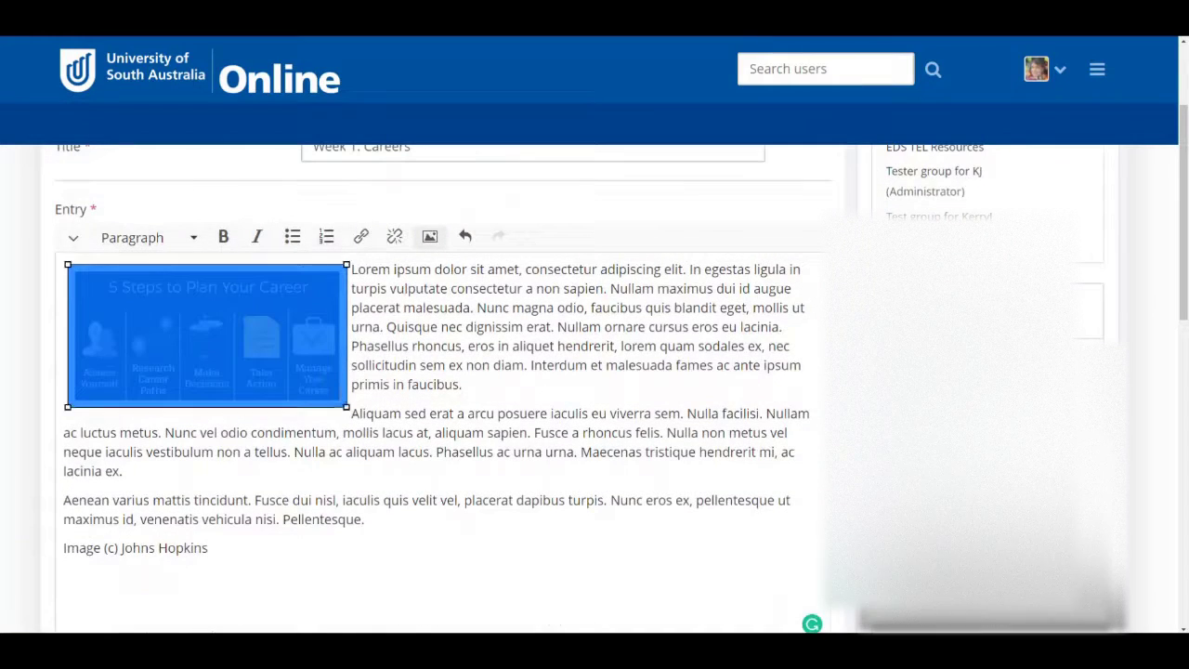
mouse_move(346, 409)
mouse_down()
mouse_move(381, 424)
mouse_move(327, 384)
mouse_move(342, 394)
mouse_up()
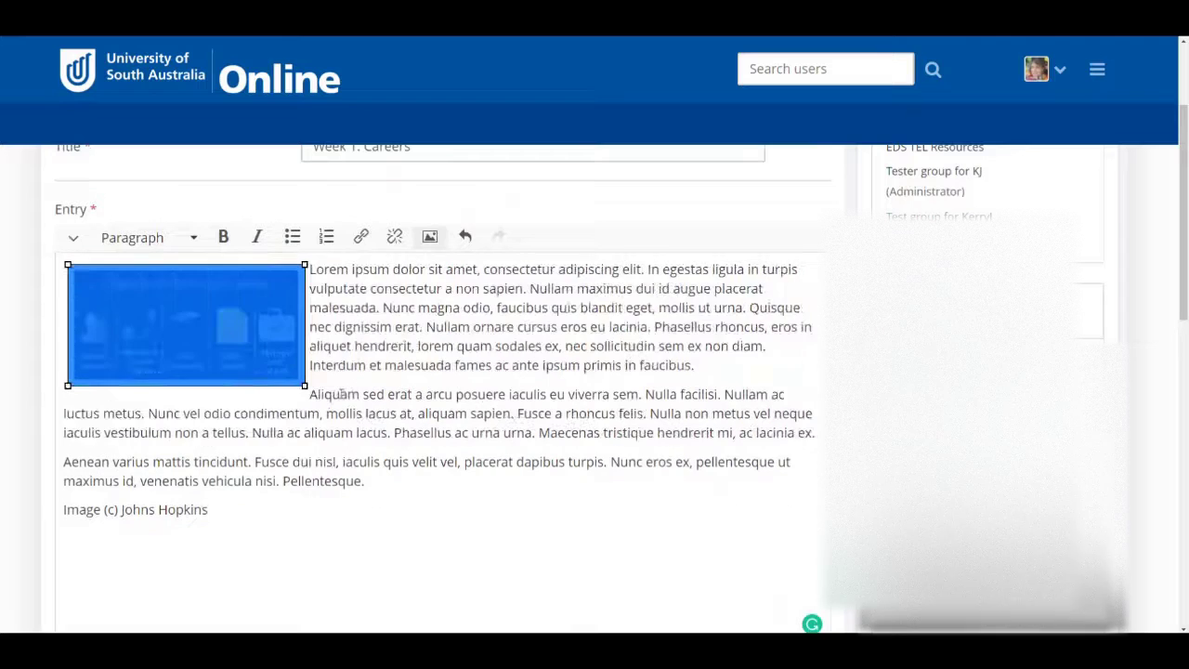
click(344, 396)
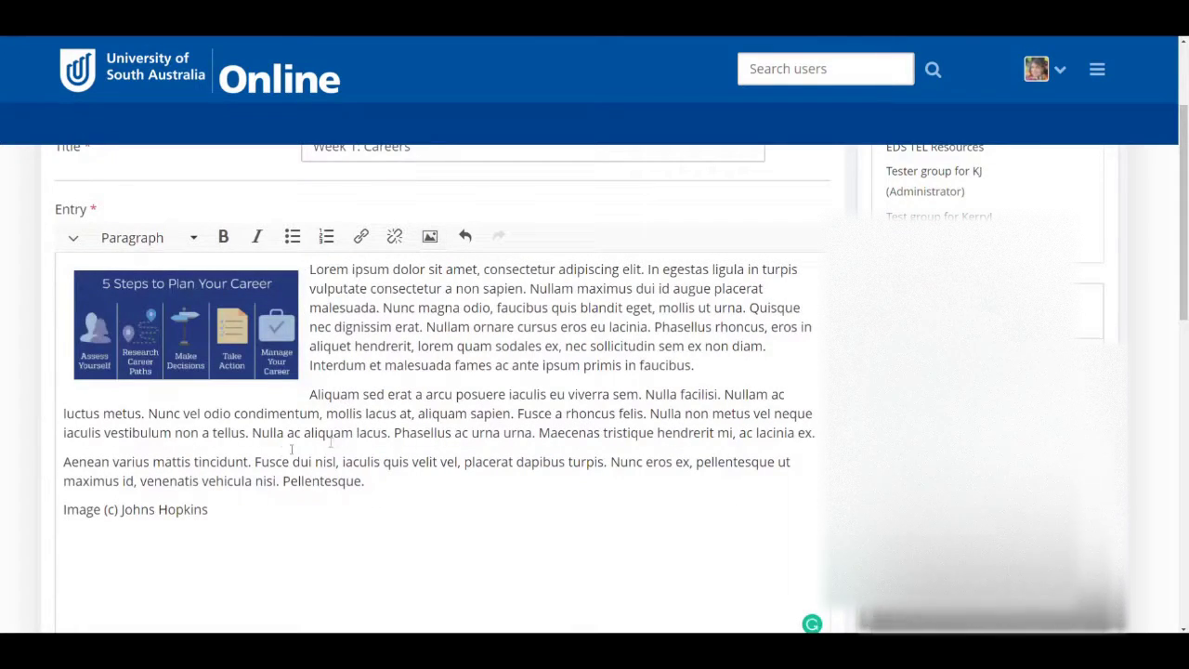
Try the entry's Draft setting on and off, check its help information, and leave Draft set to No
scroll(292, 450, down, 4)
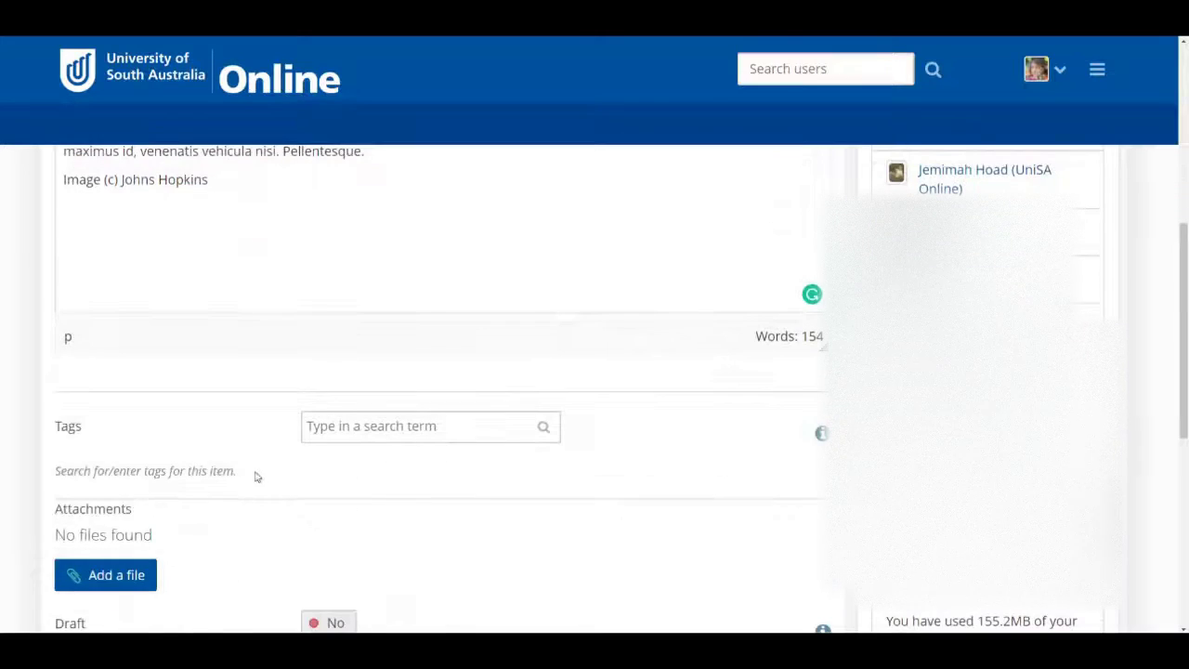
scroll(251, 473, down, 2)
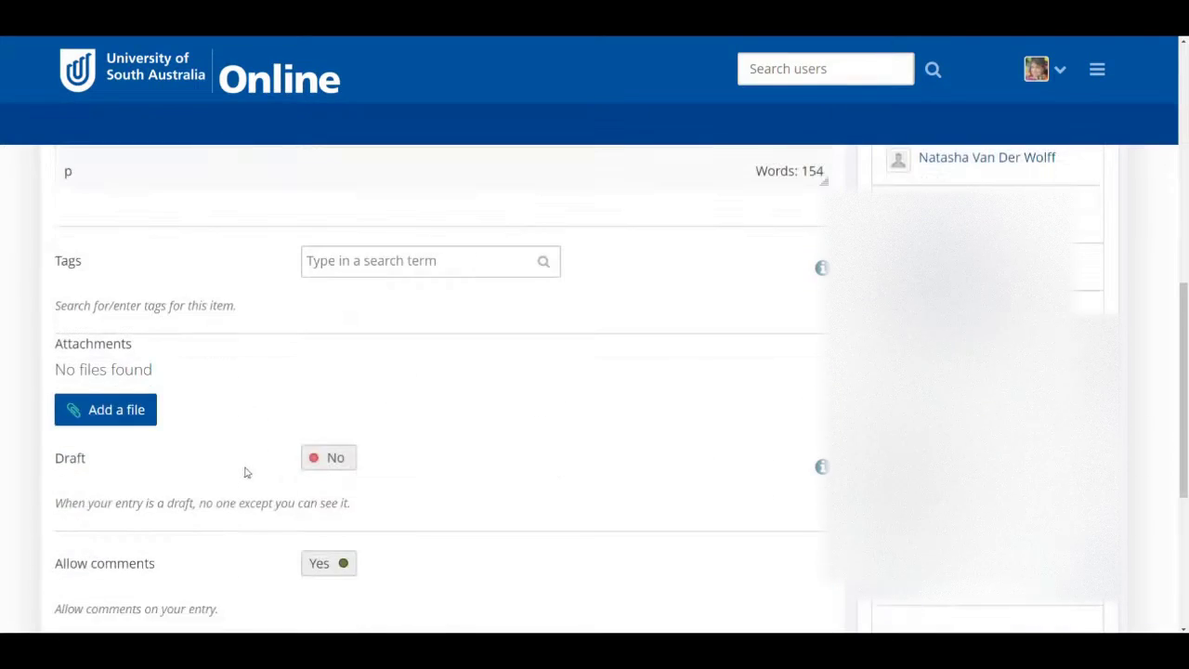
scroll(245, 473, down, 2)
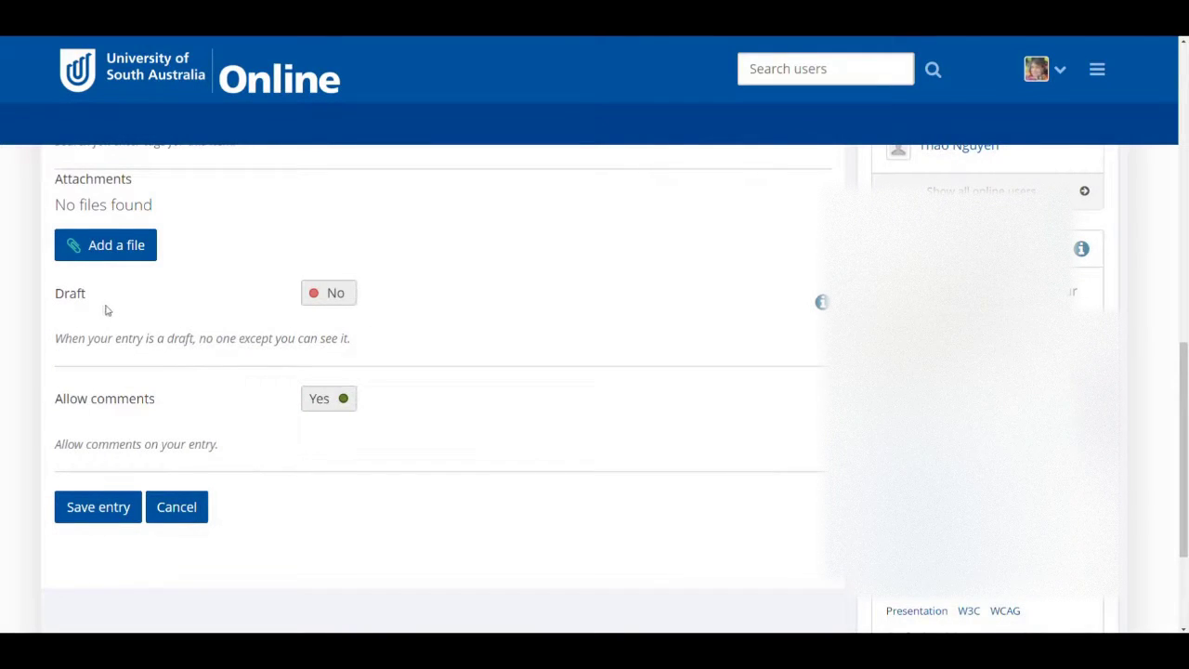
click(341, 300)
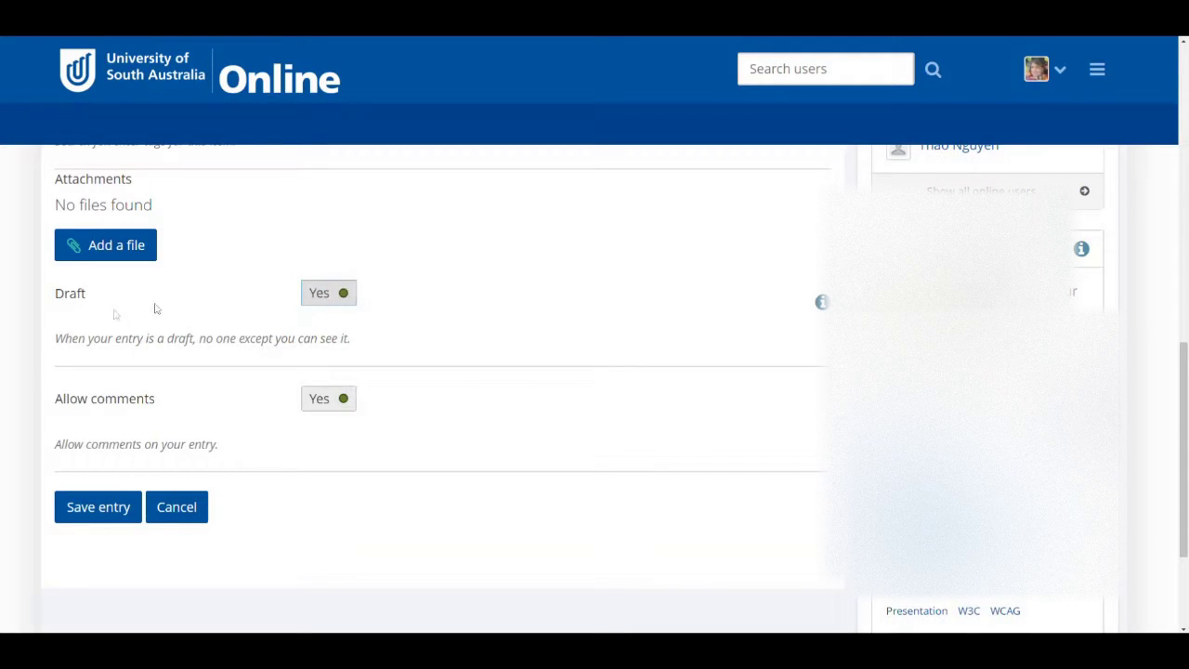
click(329, 296)
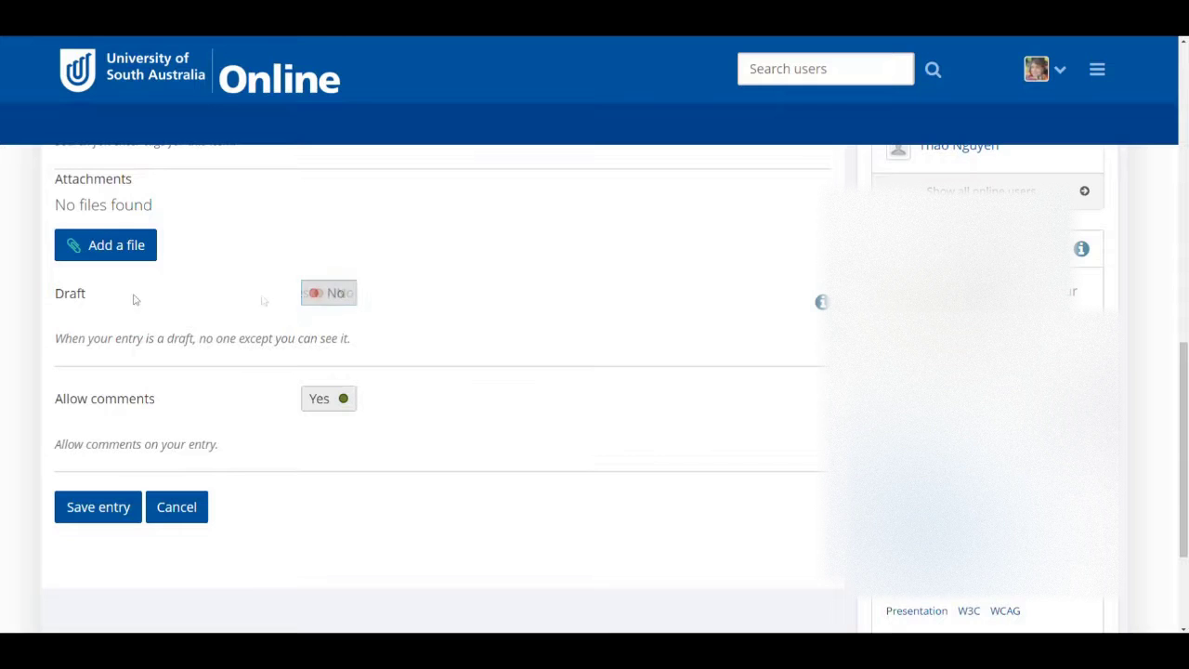
click(340, 297)
click(822, 302)
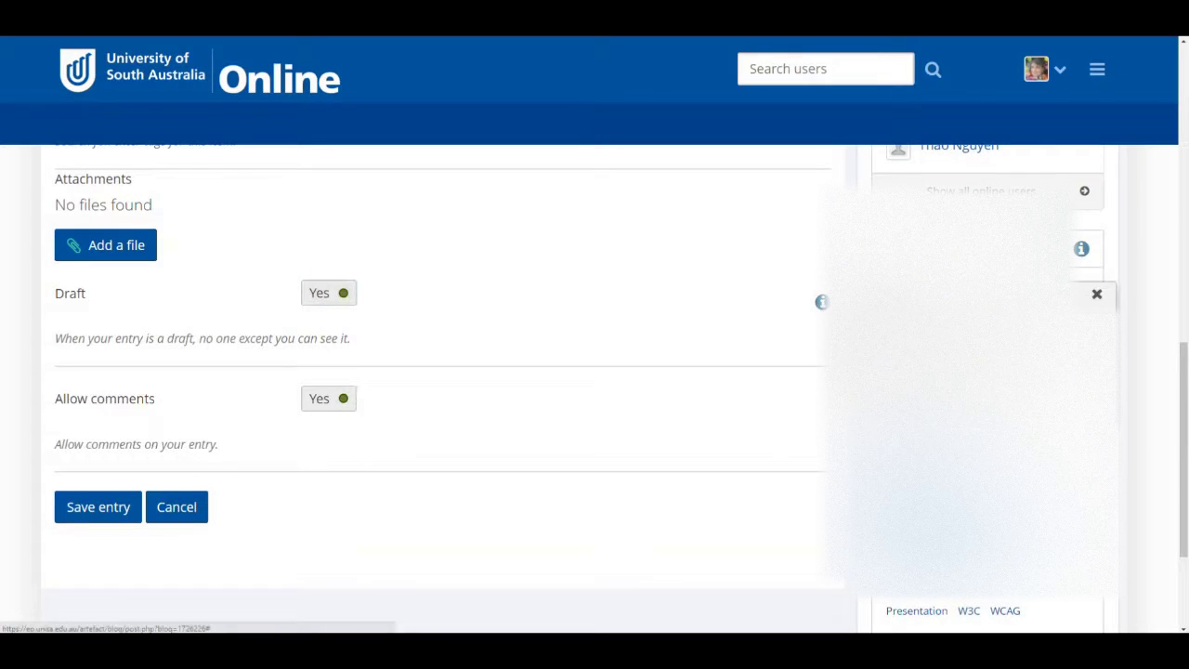
click(1098, 296)
click(328, 296)
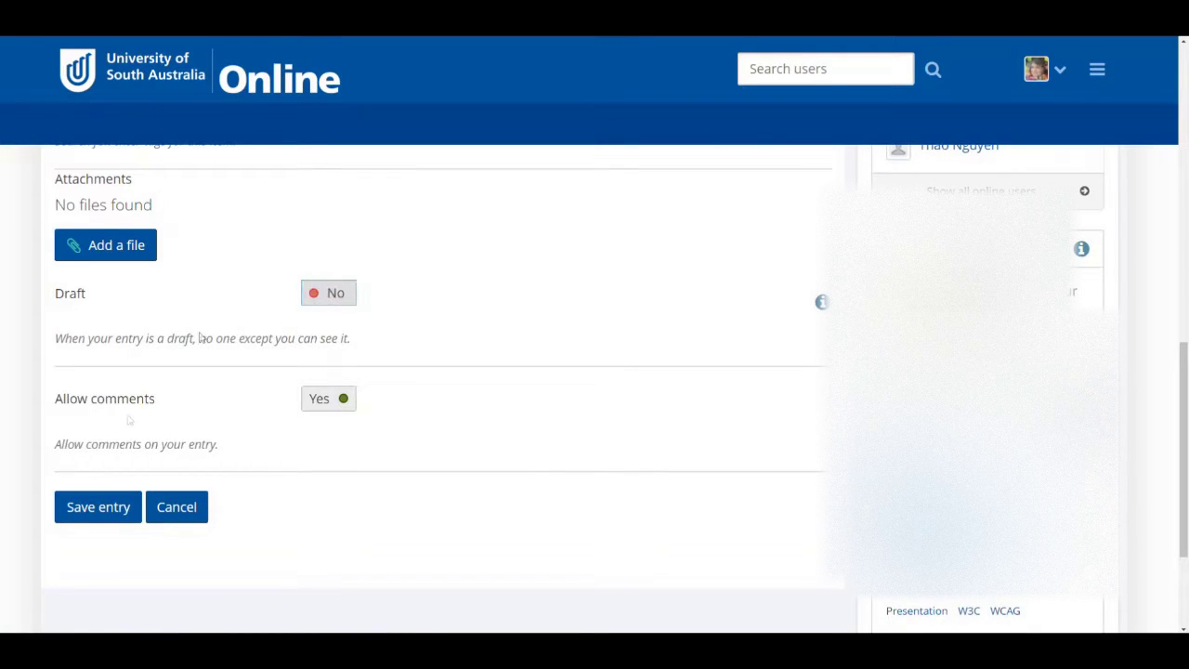
Save the Week 1 journal entry and look over the entries in the journal
click(105, 509)
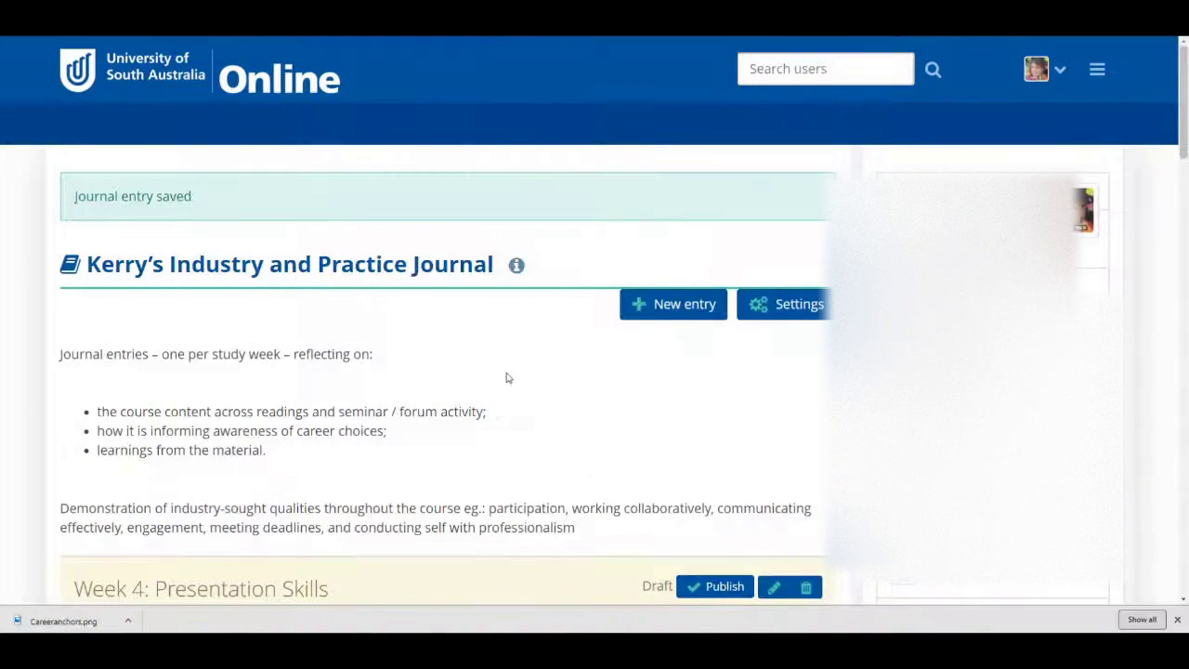
scroll(507, 376, down, 10)
scroll(507, 376, down, 10)
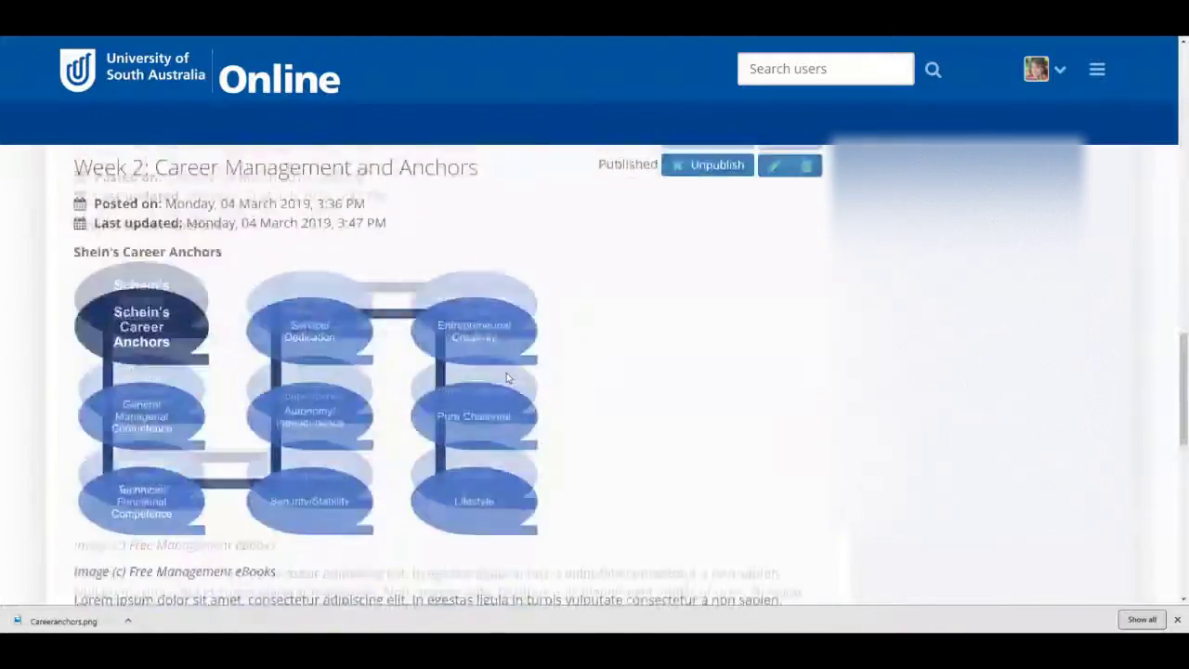
scroll(508, 376, up, 15)
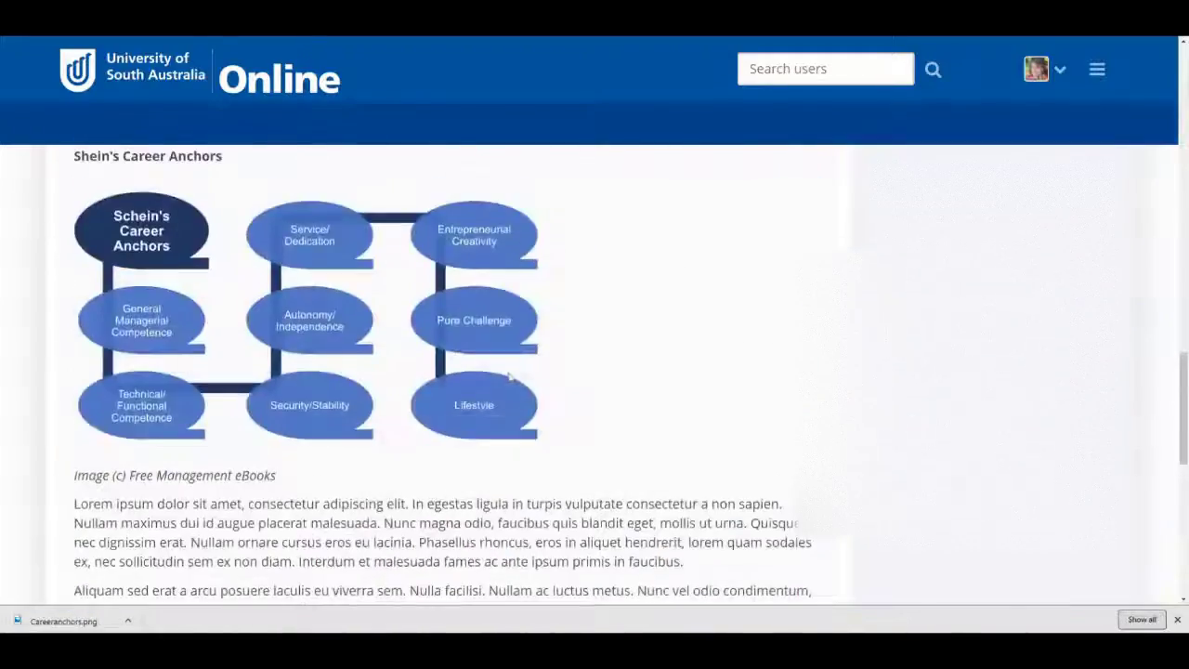
scroll(523, 373, up, 3)
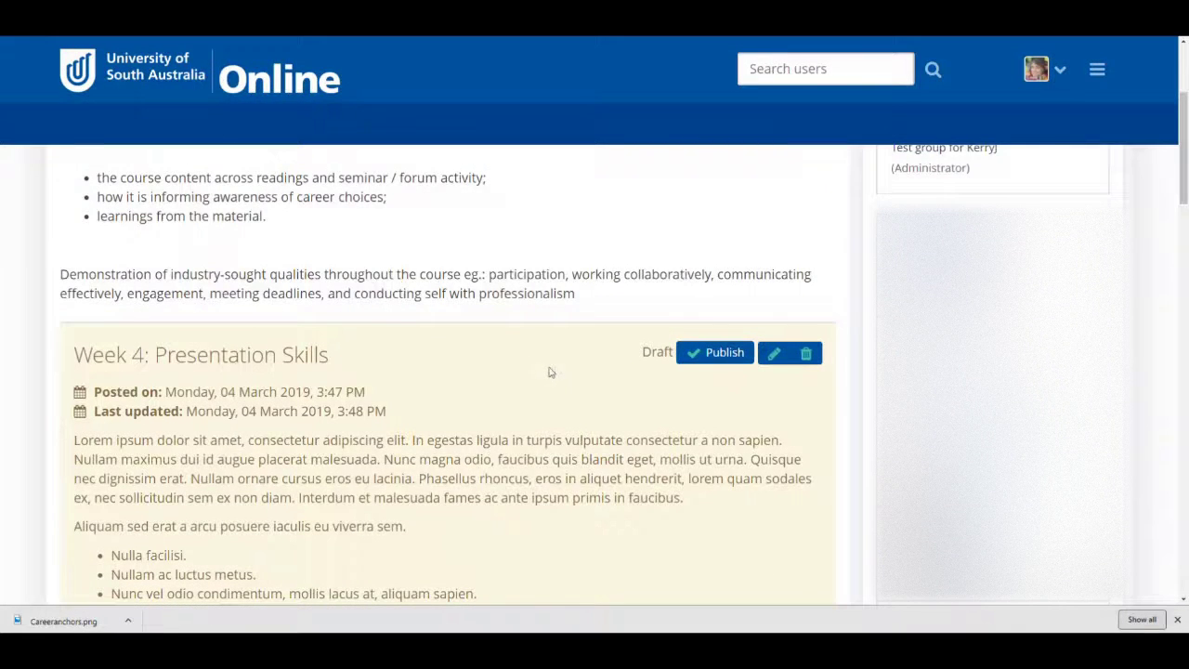
Publish the draft entry "Week 4: Presentation Skills" and look through the journal's entries
double_click(647, 352)
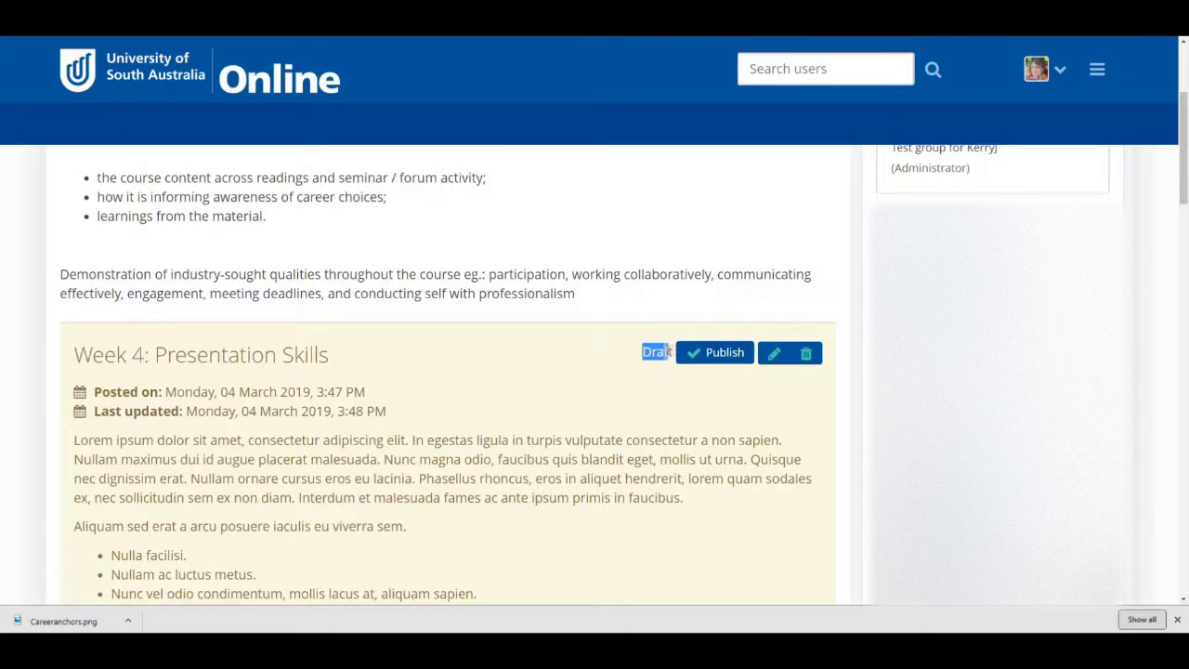
click(636, 394)
click(716, 354)
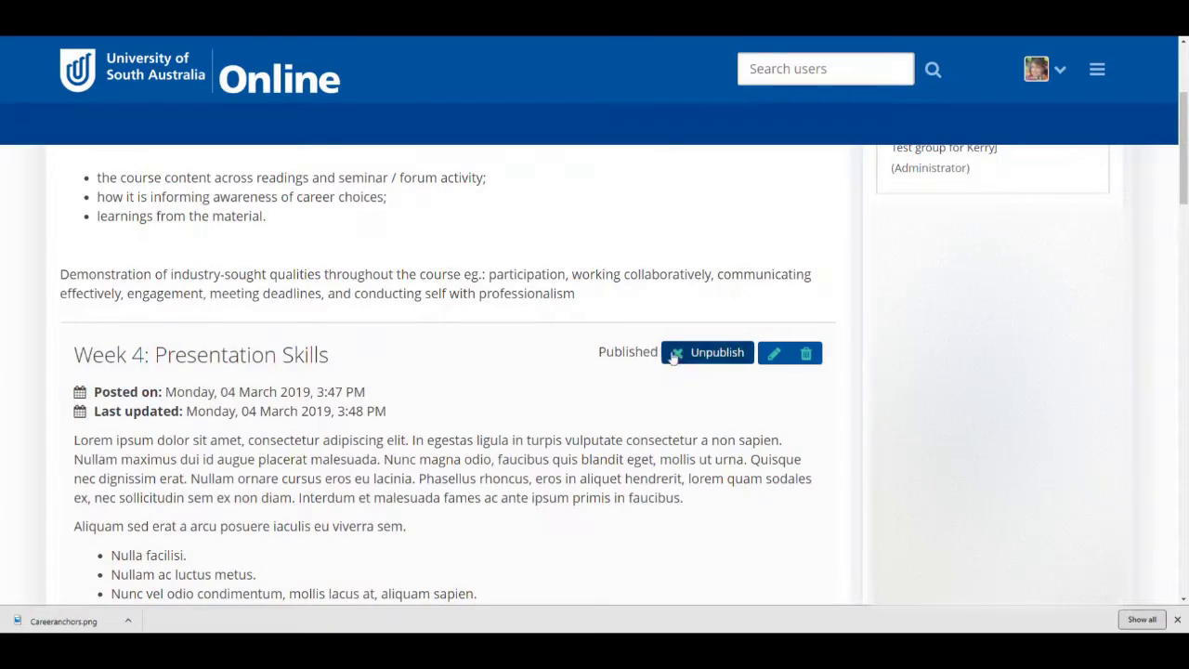
scroll(557, 400, up, 3)
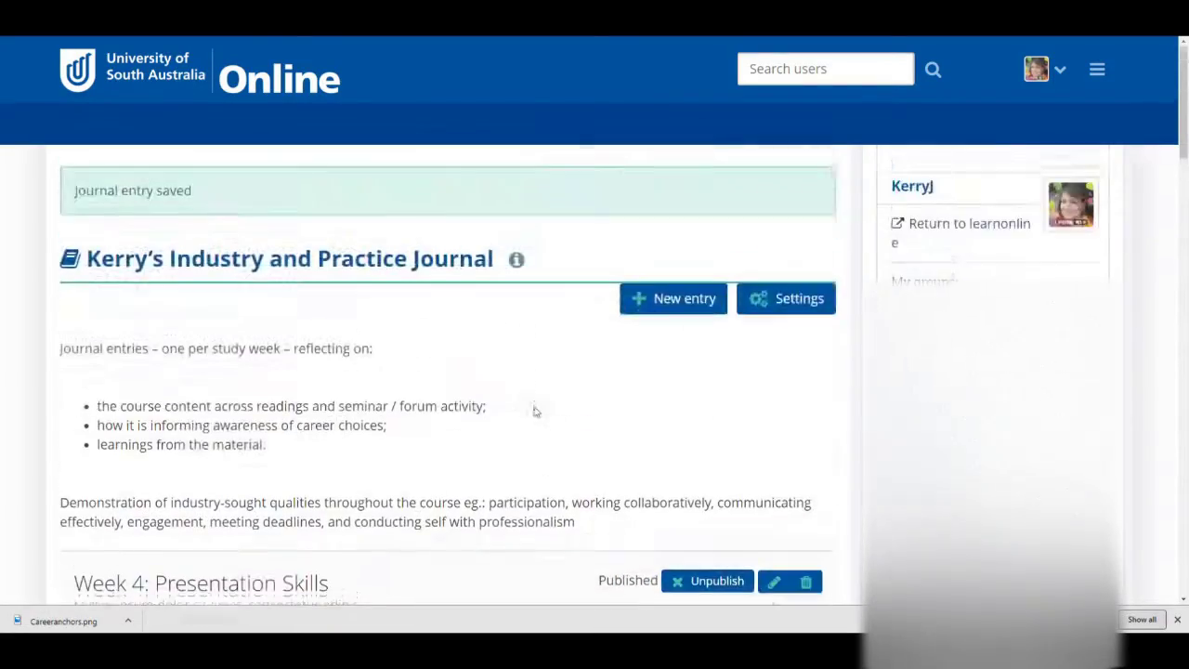
scroll(531, 411, down, 6)
scroll(537, 411, down, 10)
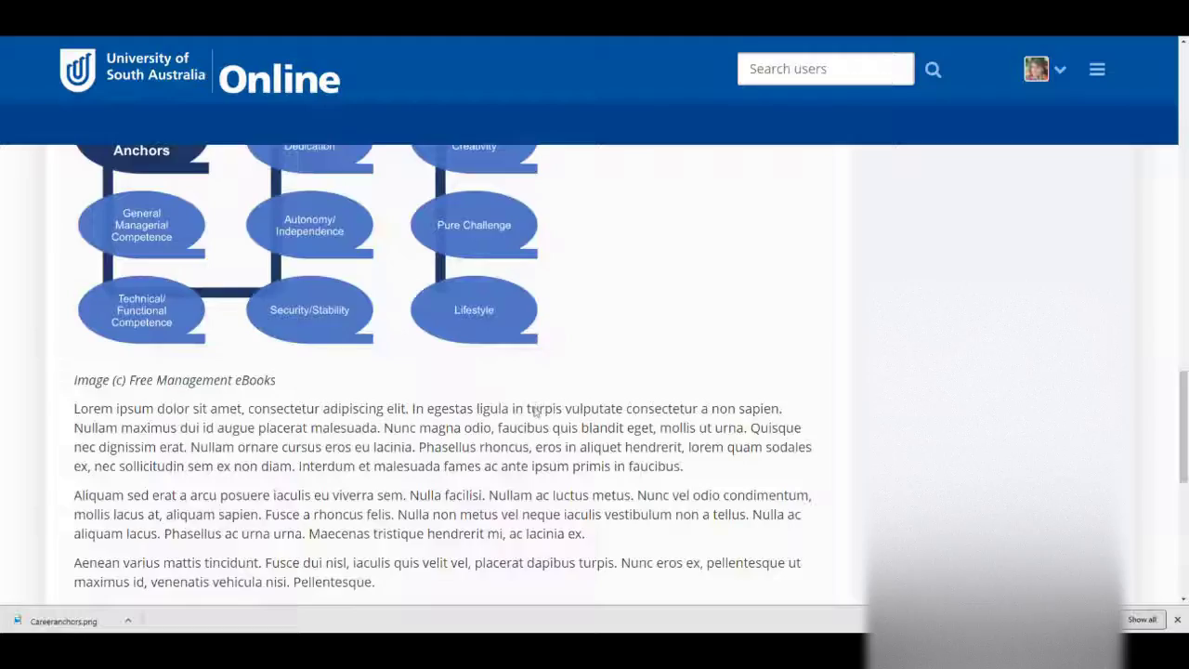
scroll(535, 413, up, 12)
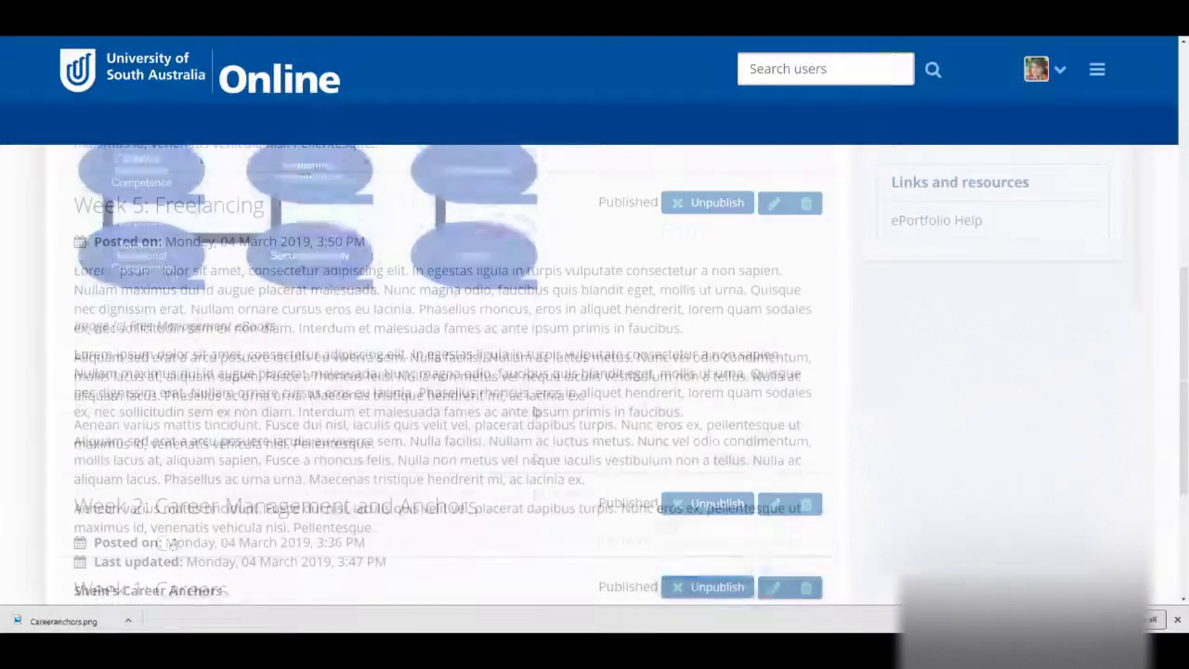
scroll(534, 412, up, 3)
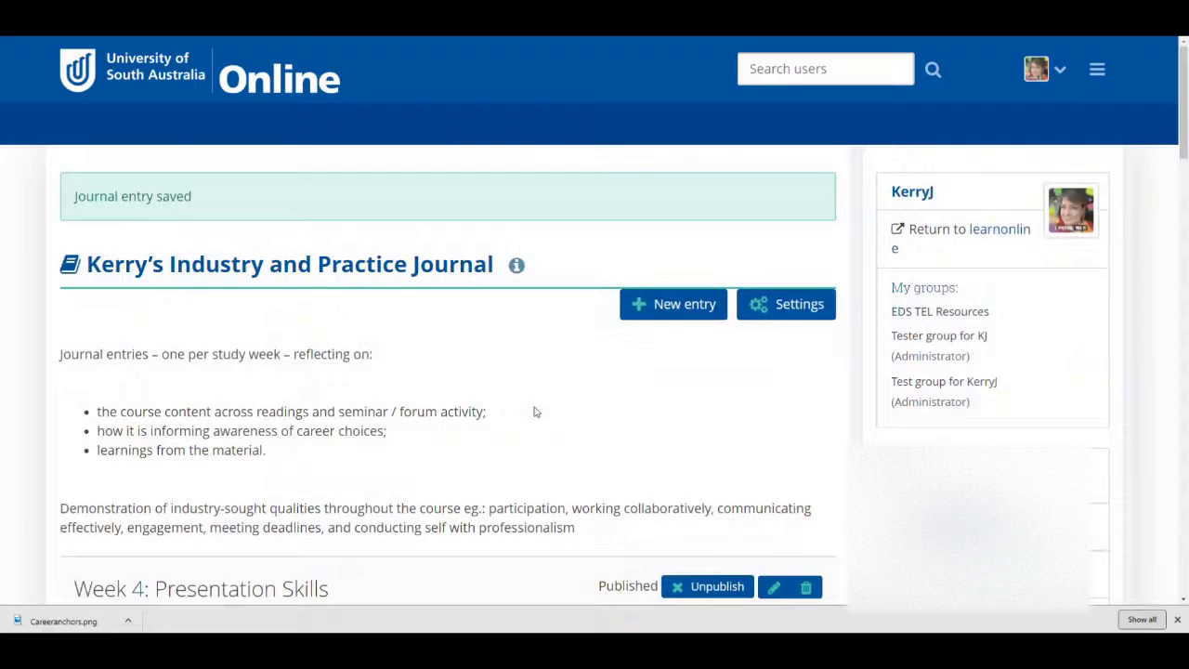
Go to the portfolio's pages and collections and create a new page
click(1096, 72)
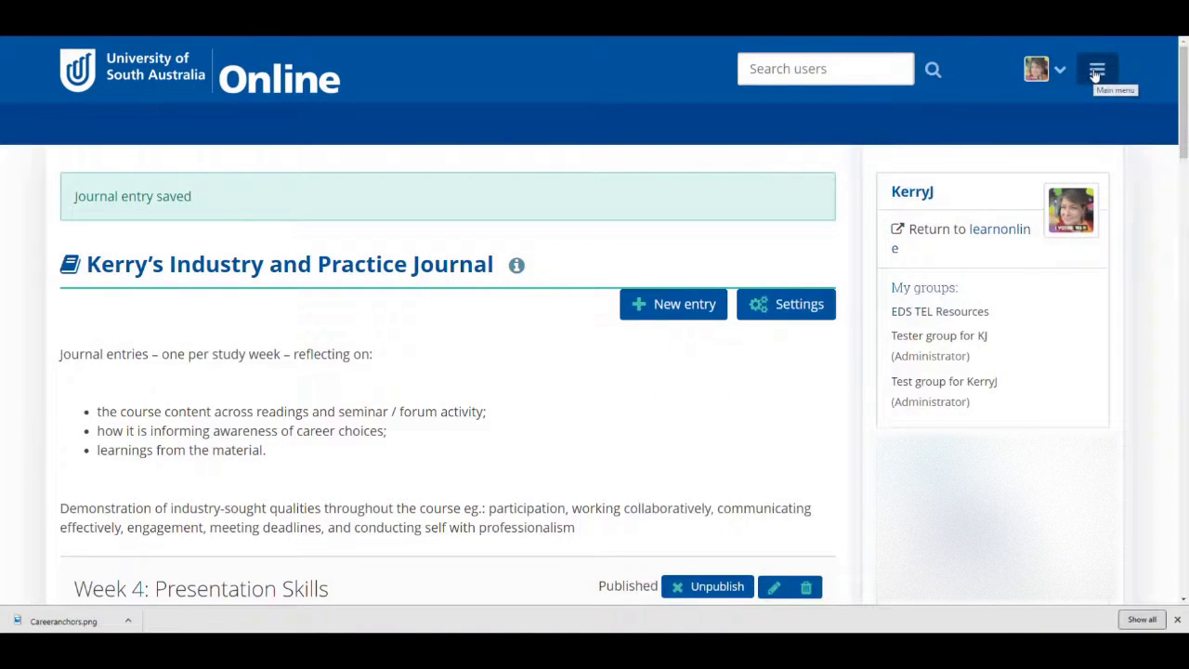
click(1096, 72)
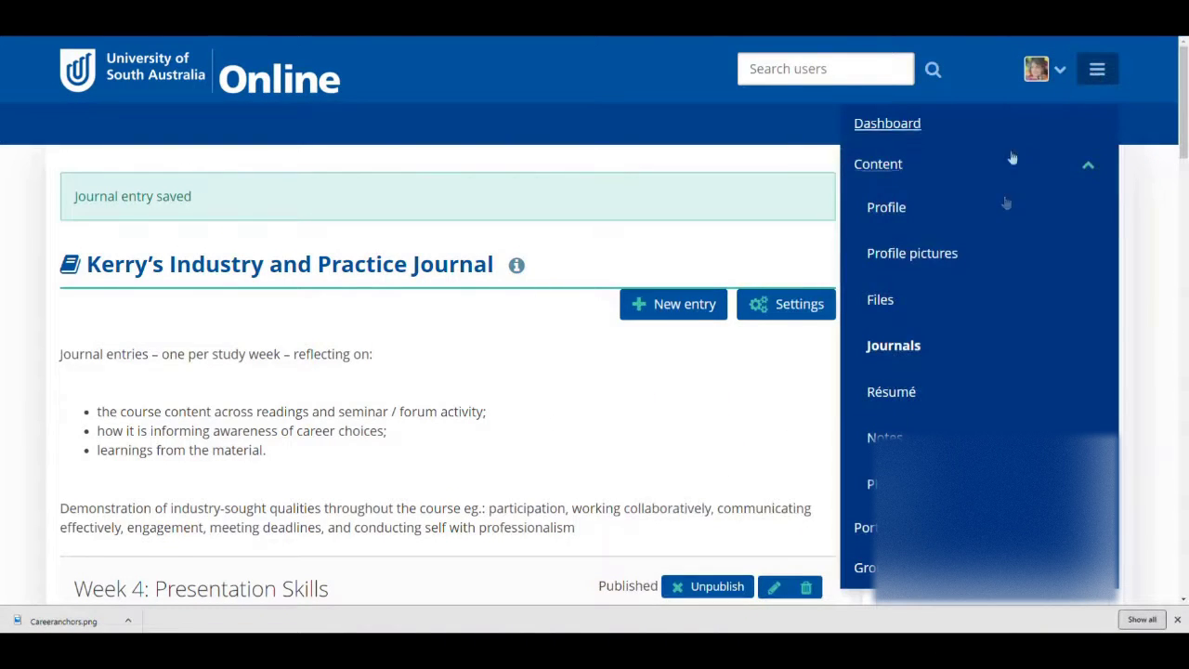
click(865, 527)
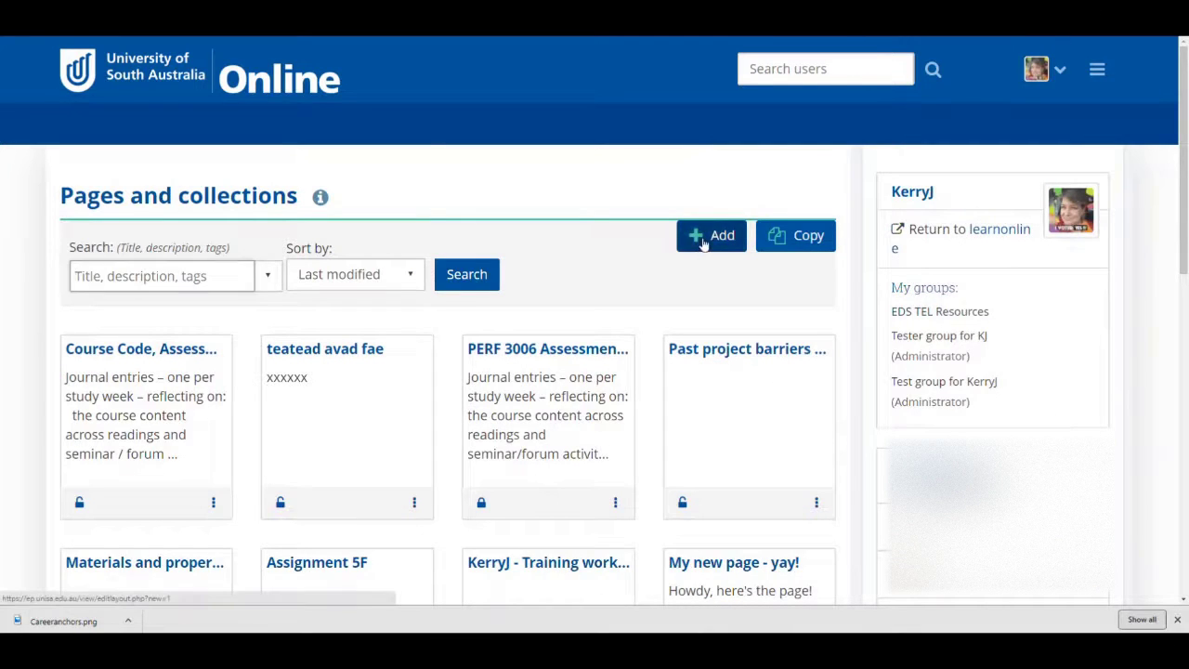
click(704, 239)
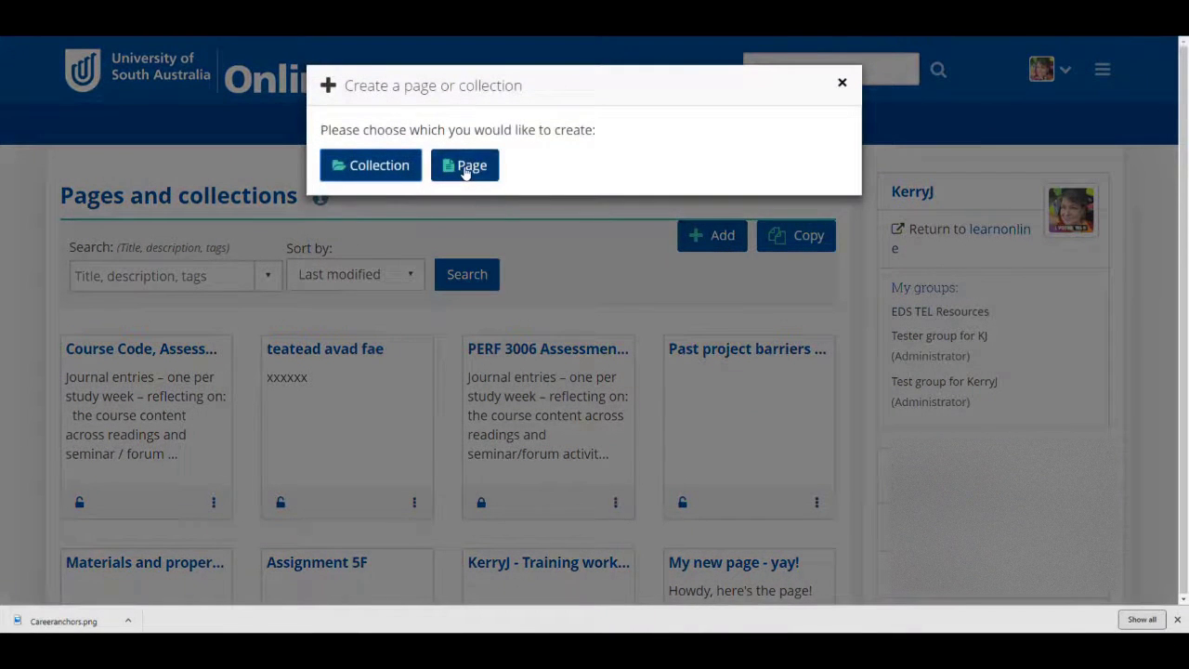
click(466, 169)
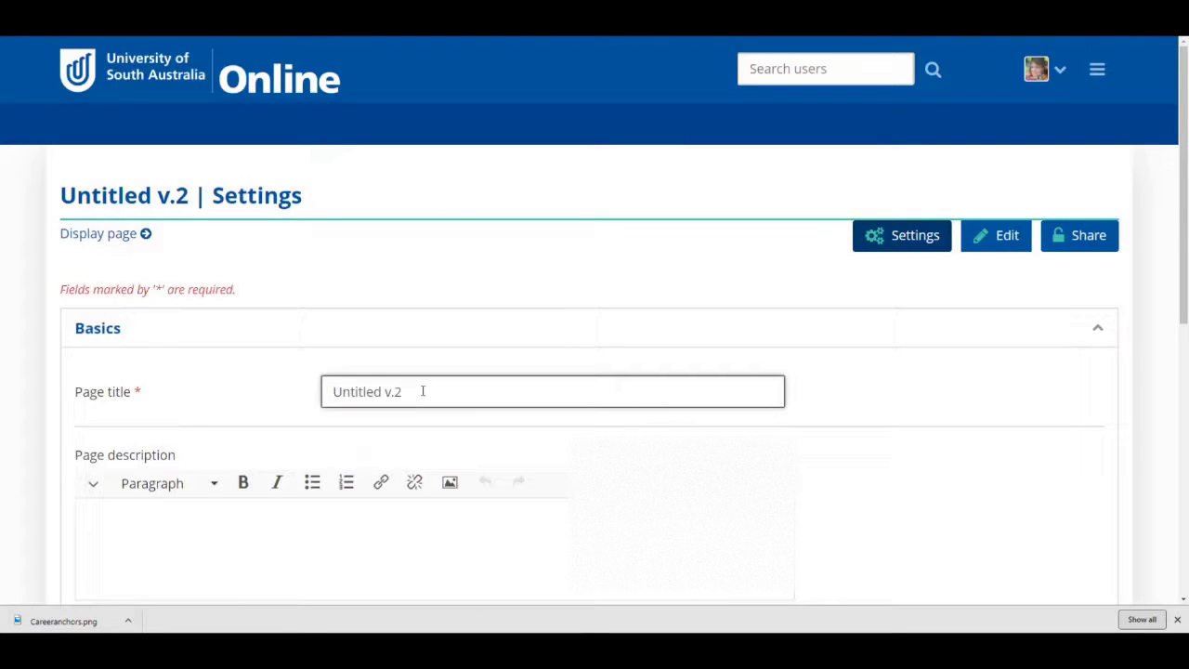
Replace the new page's title with "PERF 3006 Journal 2B Assessment SP 2 2019"
drag(423, 391, 315, 393)
key(BackSpace)
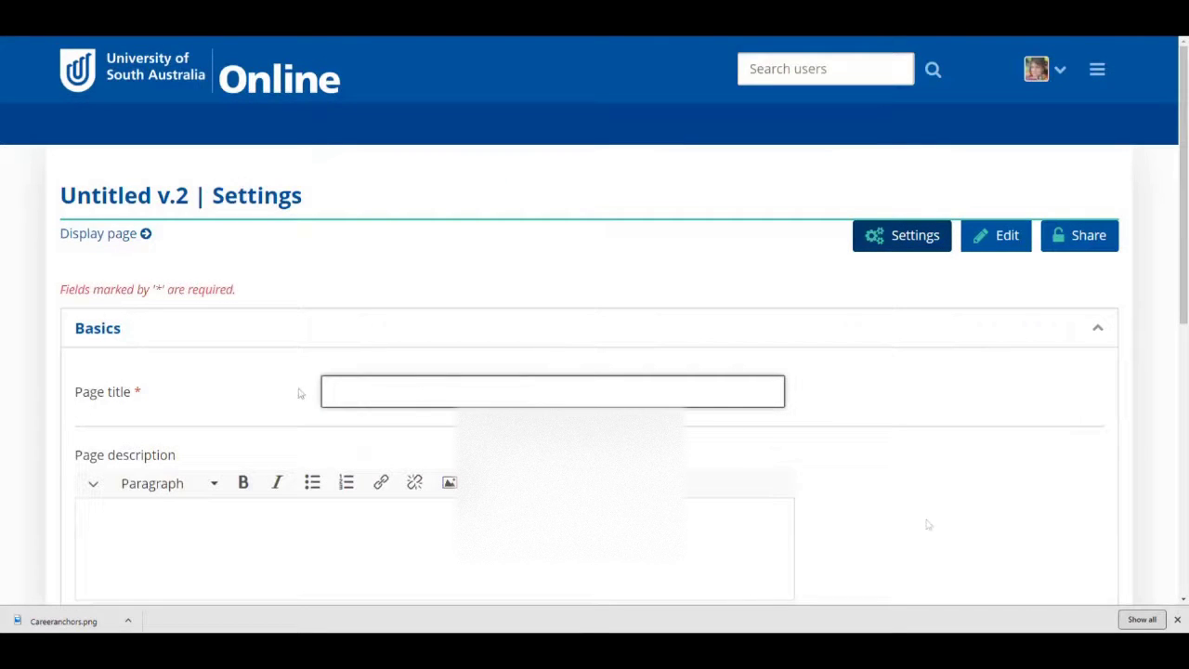
text(PERF 3006 Journal 2B Assessment SP 2 2019)
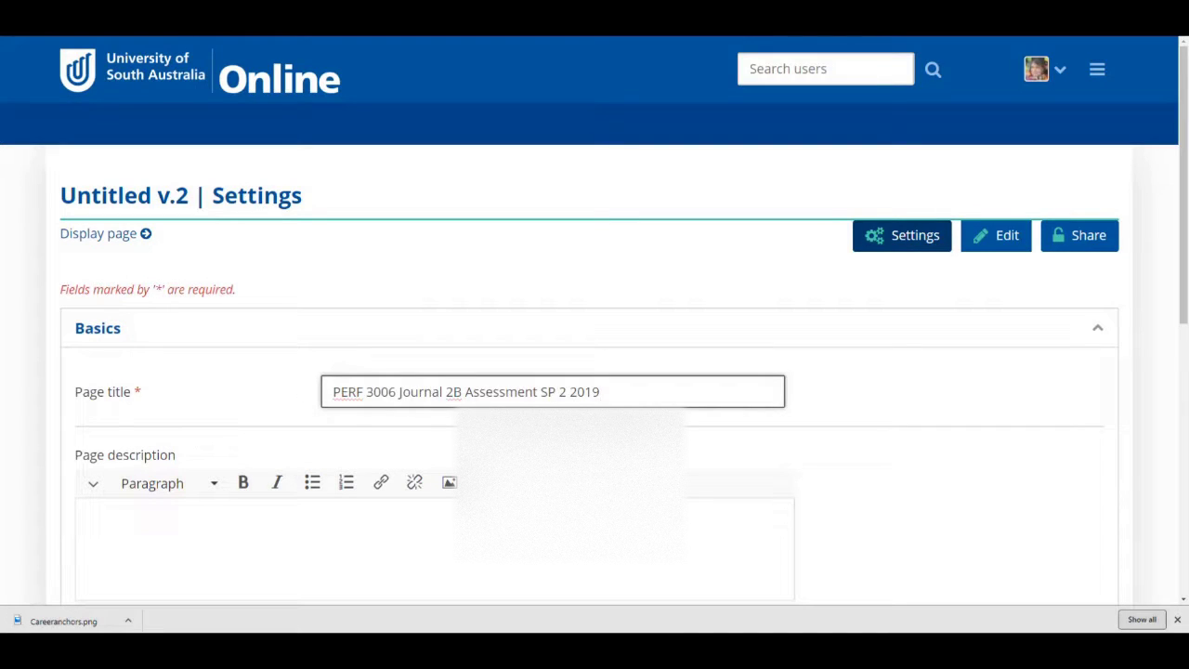
key(Tab)
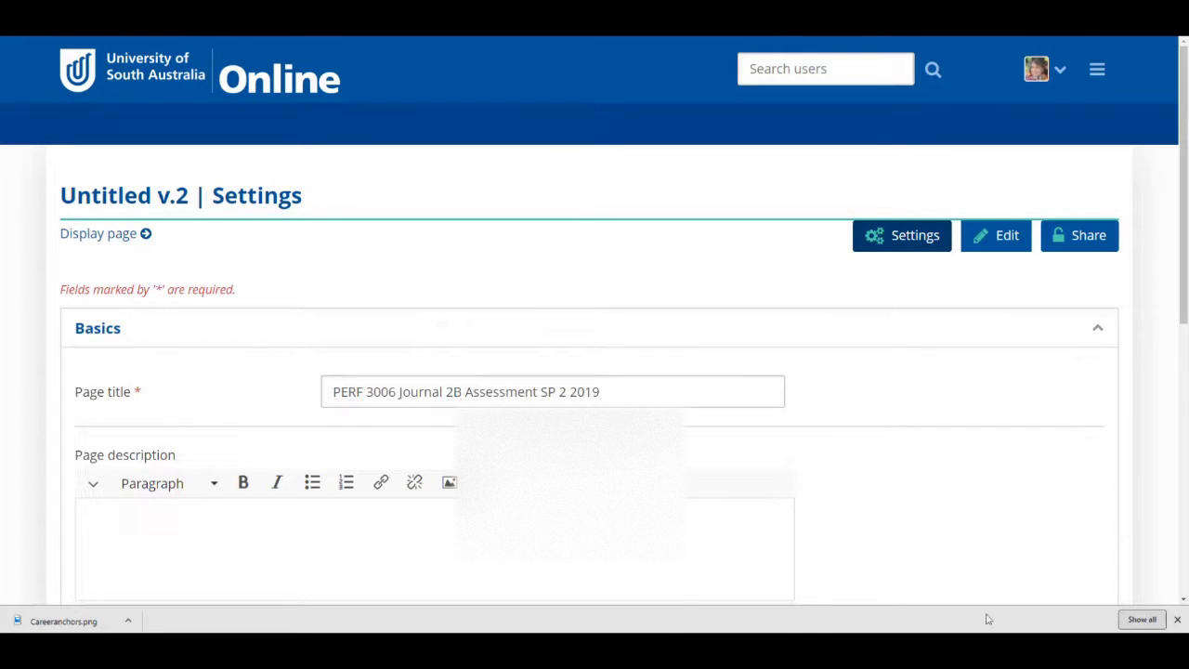
Leave the page description empty and set the page's name display format to Full name
click(381, 553)
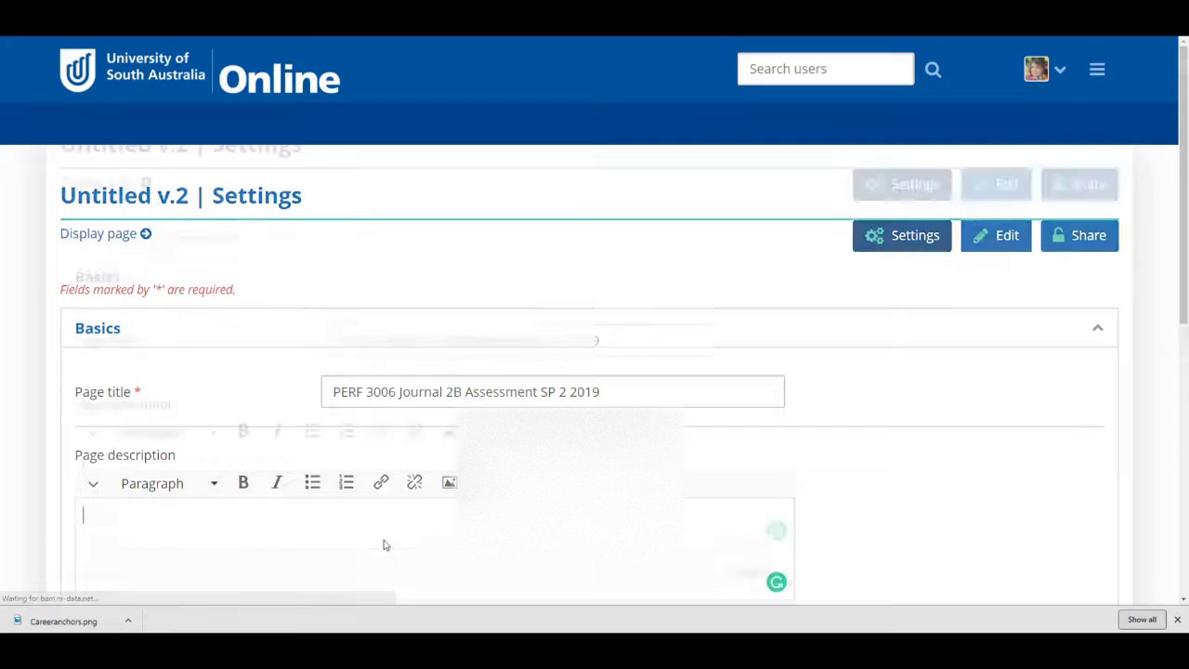
scroll(386, 546, down, 4)
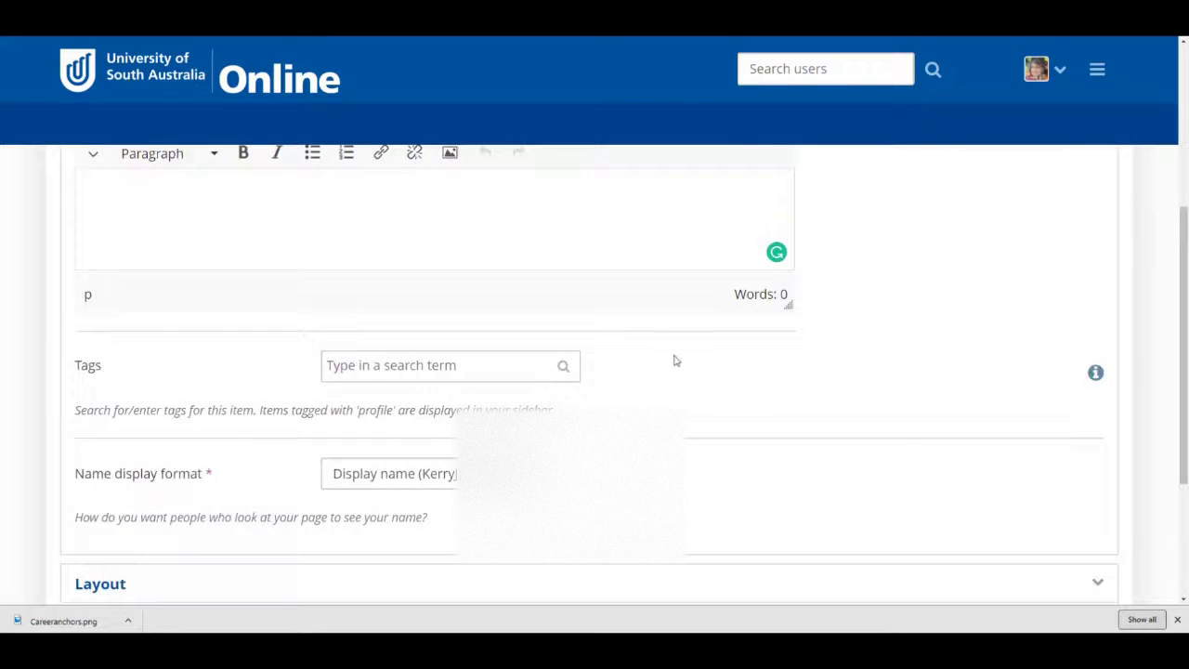
scroll(676, 361, down, 2)
click(497, 314)
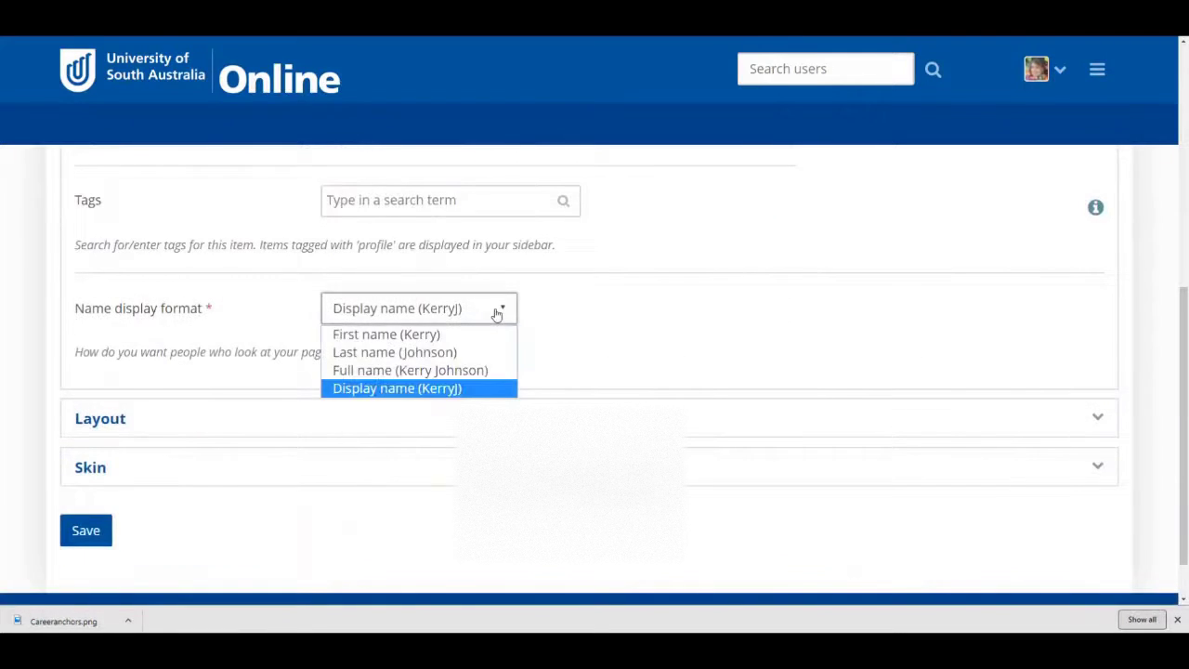
click(465, 372)
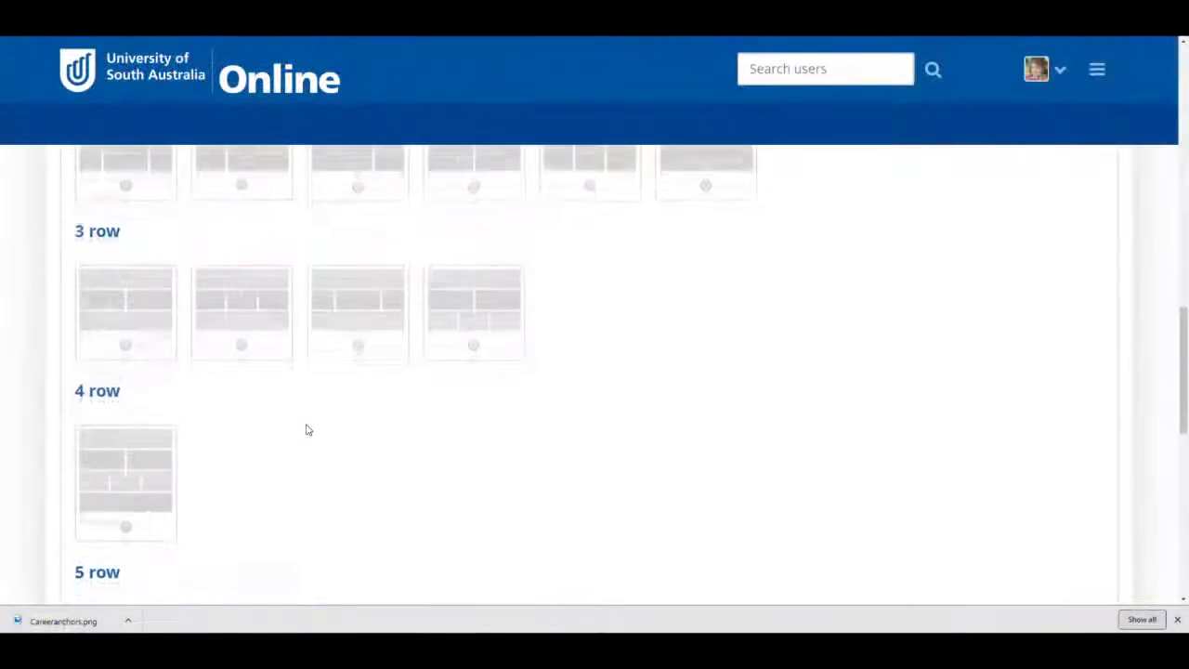
In the page's custom layout settings, set Row 1 to 1 column
scroll(307, 428, down, 3)
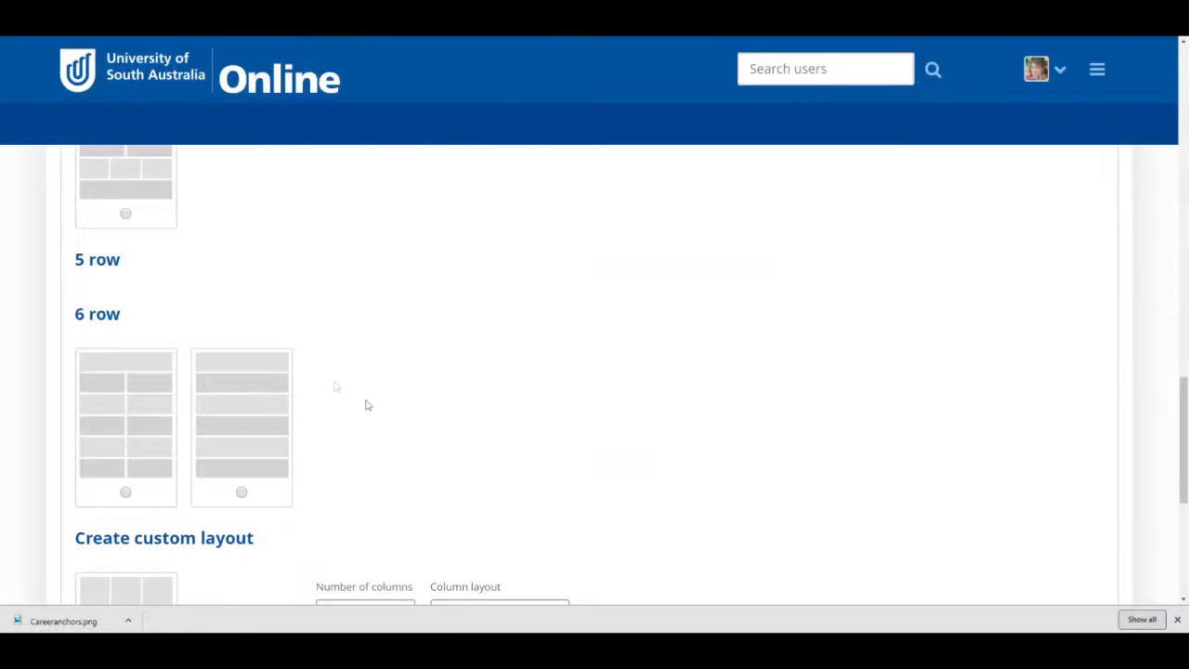
scroll(353, 396, down, 2)
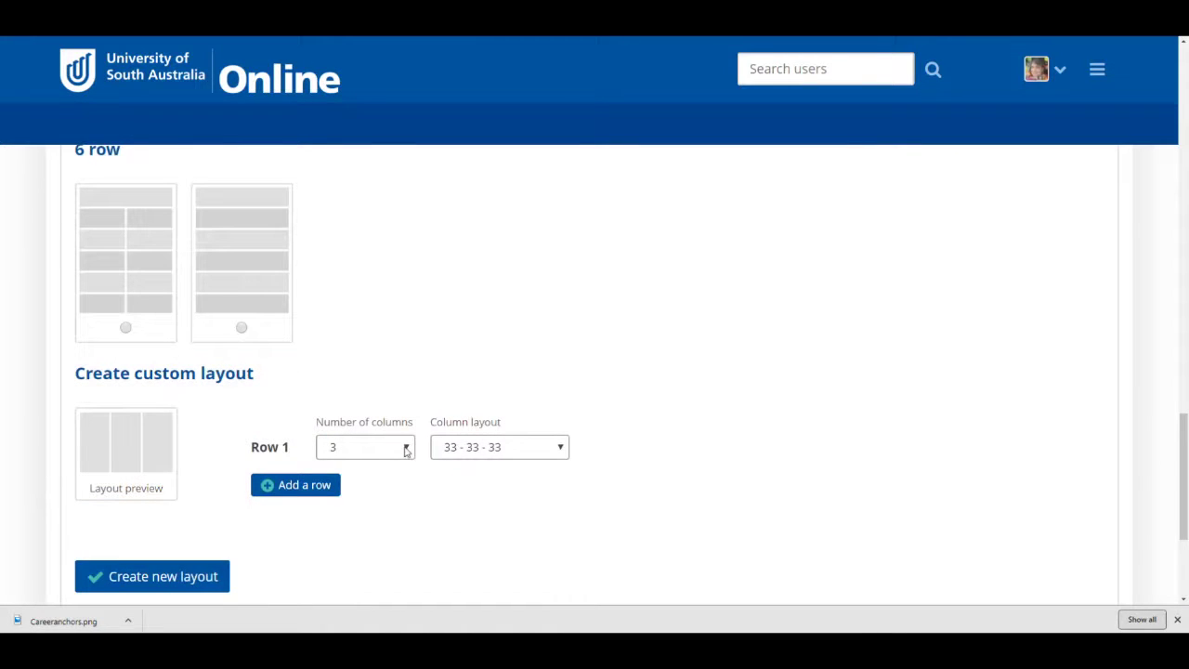
click(406, 449)
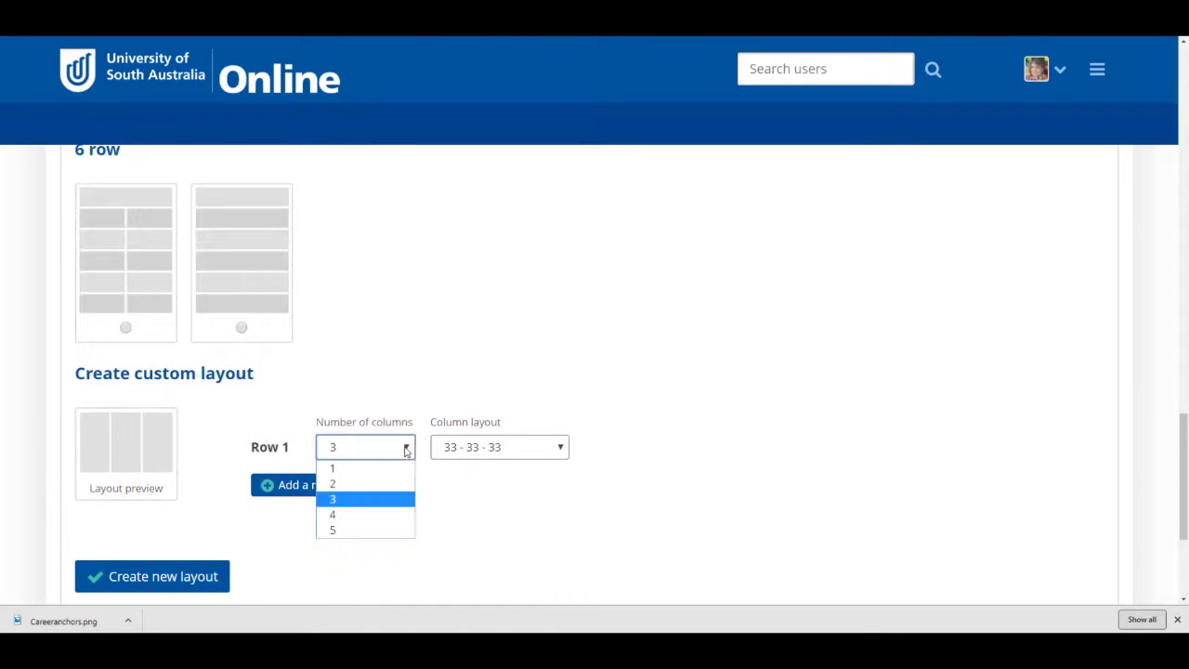
click(344, 469)
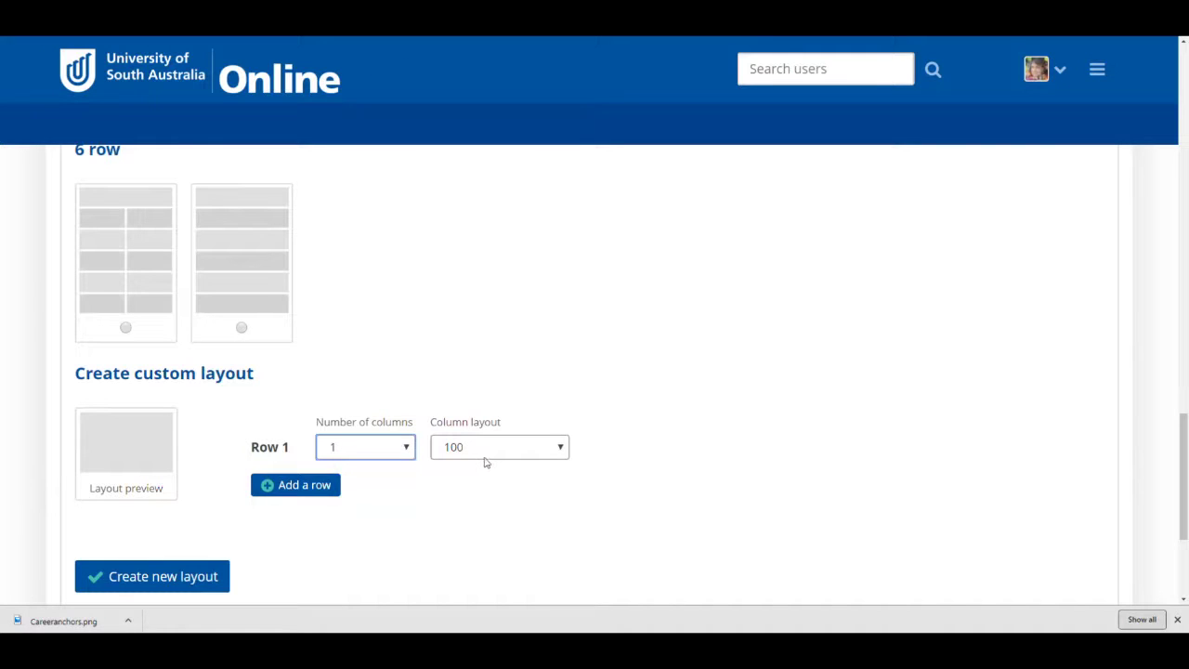
Add five more single-column rows to the custom layout for a total of six, and create the new layout
click(283, 485)
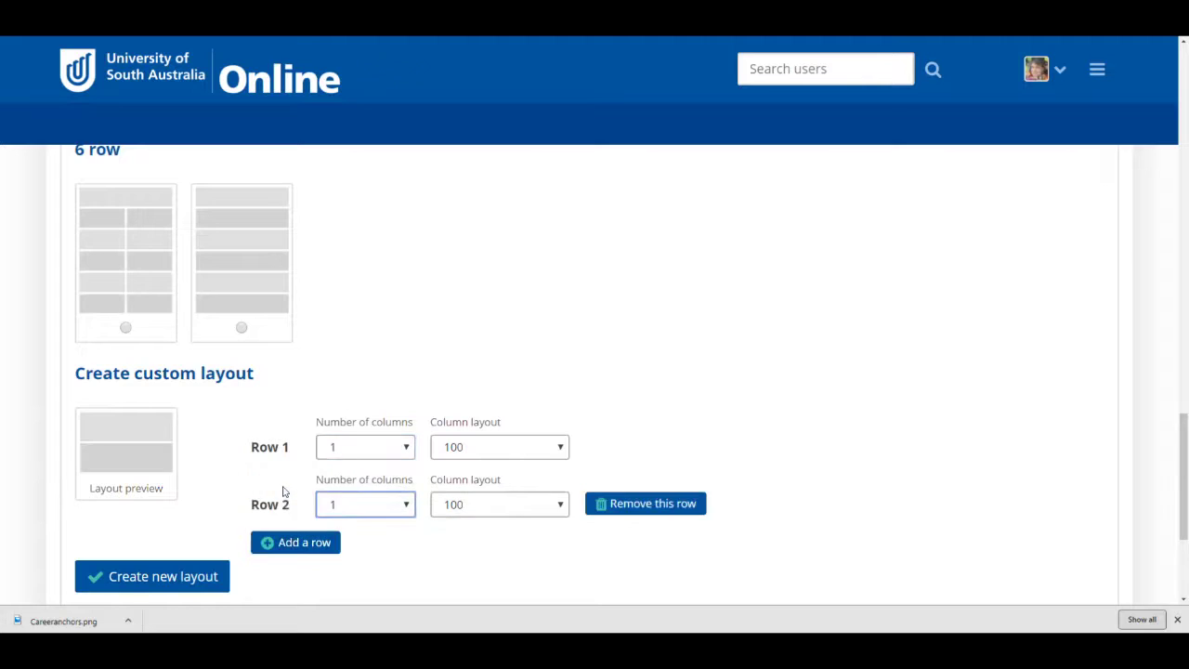
scroll(285, 491, down, 2)
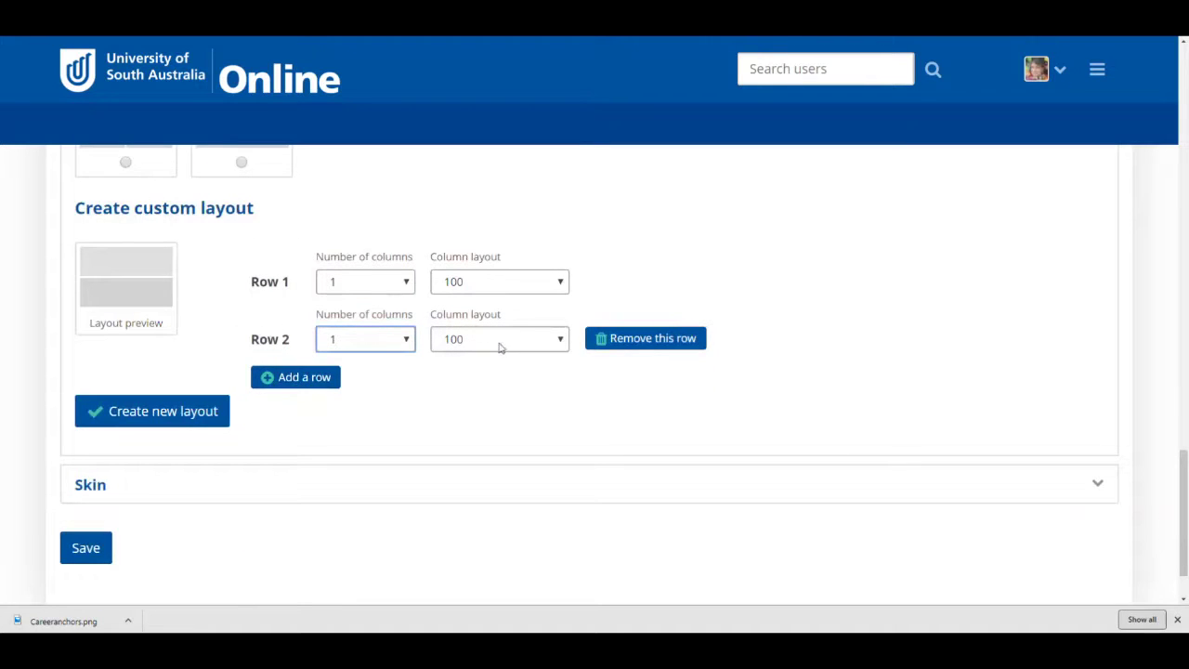
click(267, 379)
click(290, 442)
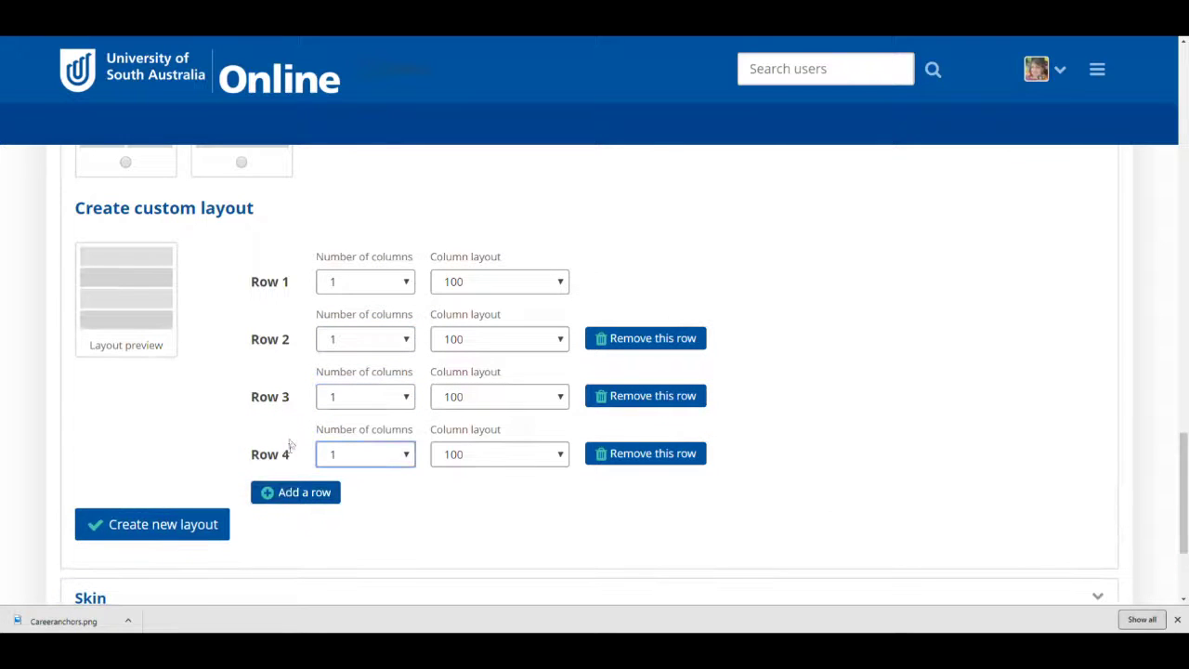
click(289, 491)
scroll(279, 467, down, 2)
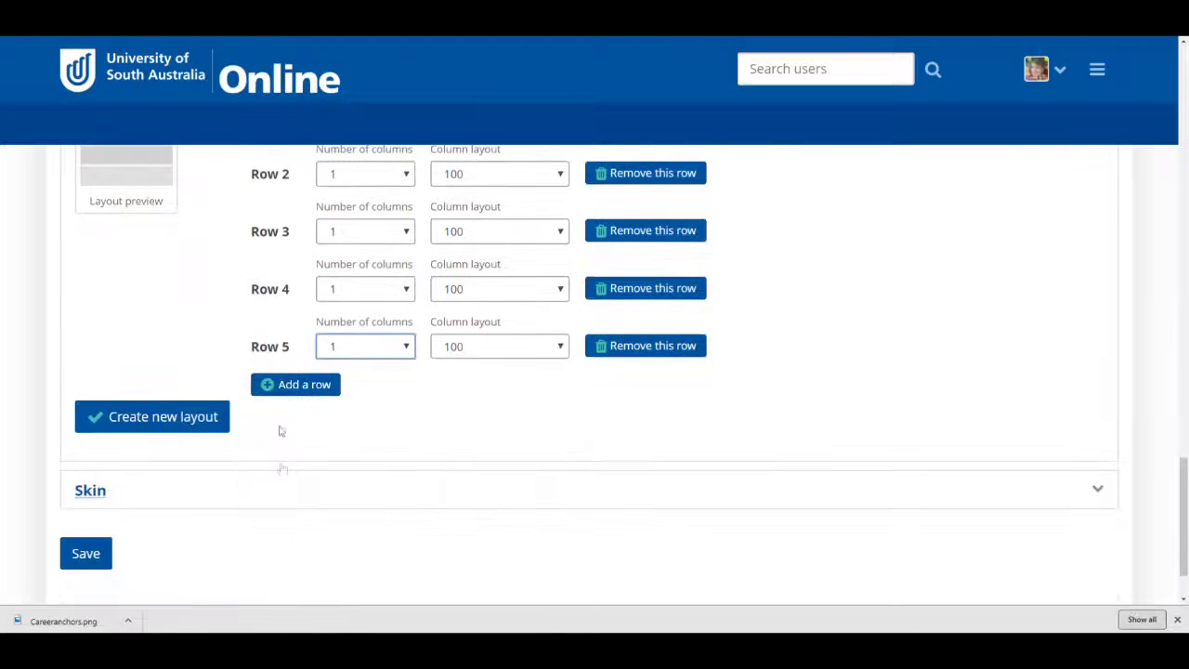
click(287, 387)
scroll(287, 471, down, 1)
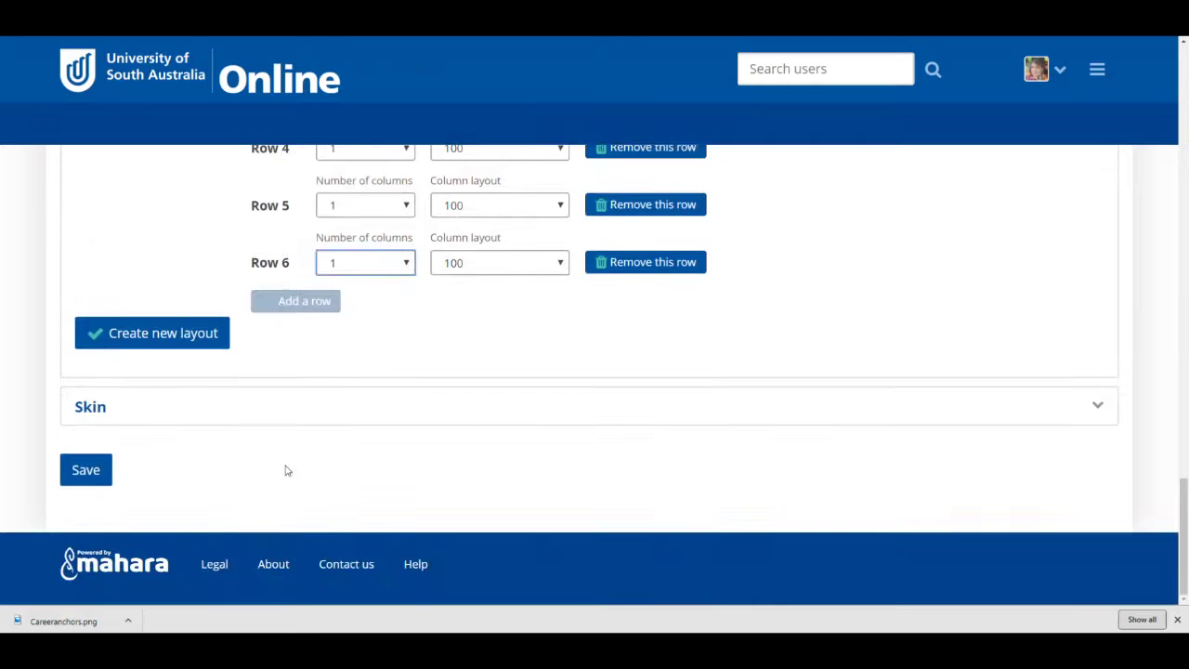
click(175, 339)
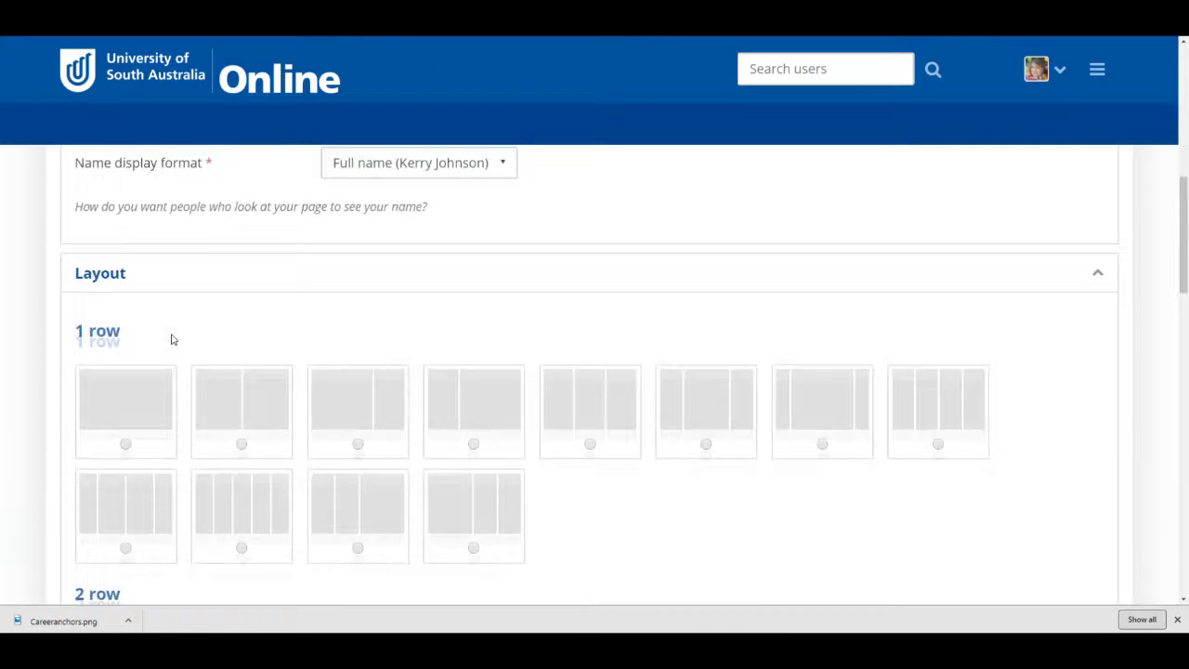
Check that the layout with six full-width rows is selected and save the page settings
scroll(228, 348, down, 6)
scroll(233, 351, down, 2)
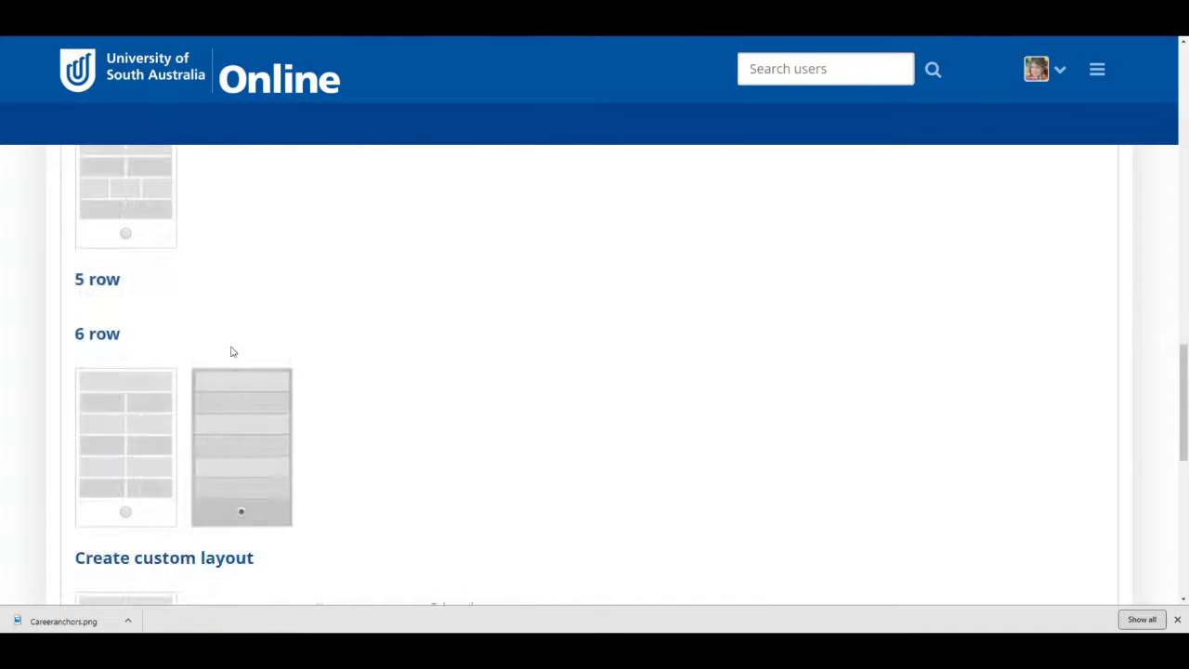
scroll(244, 456, down, 3)
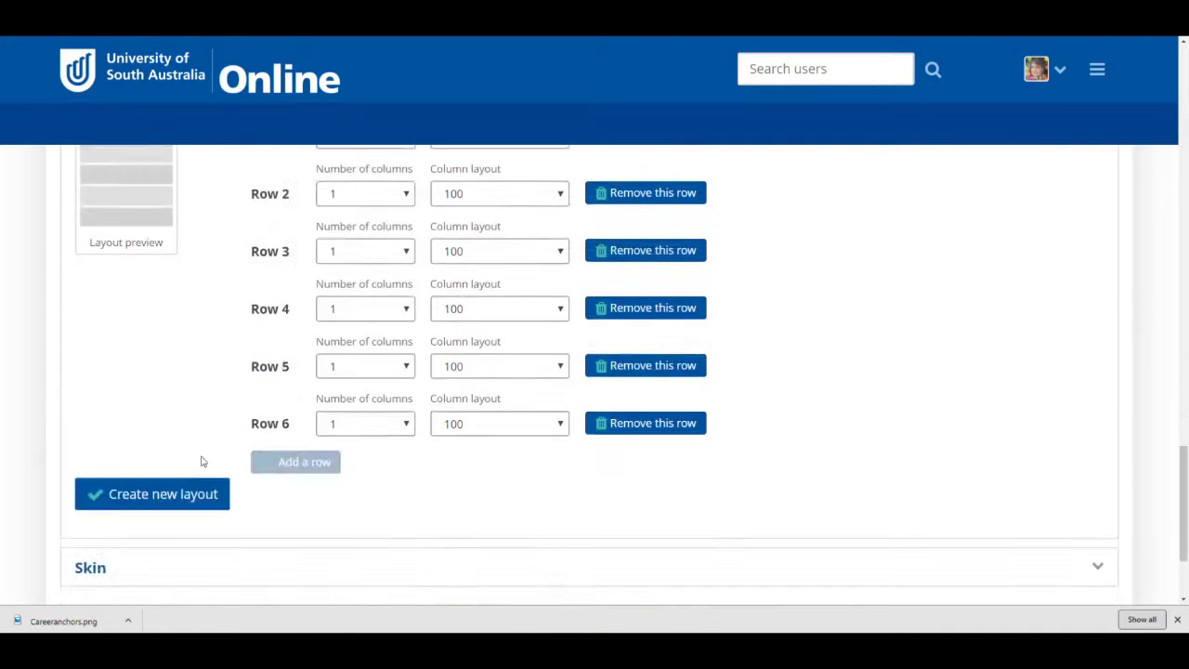
scroll(186, 478, down, 2)
click(87, 471)
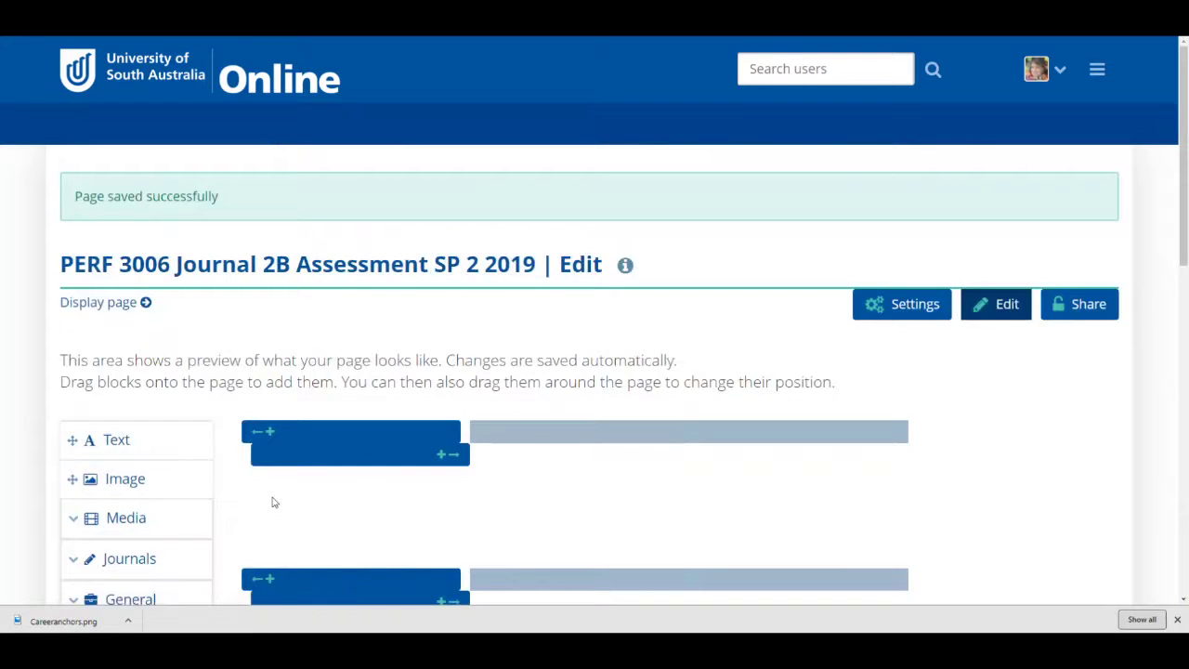
Add a Text block to the page's first row and title it "Overview"
scroll(283, 496, down, 3)
scroll(283, 496, up, 3)
scroll(283, 496, down, 2)
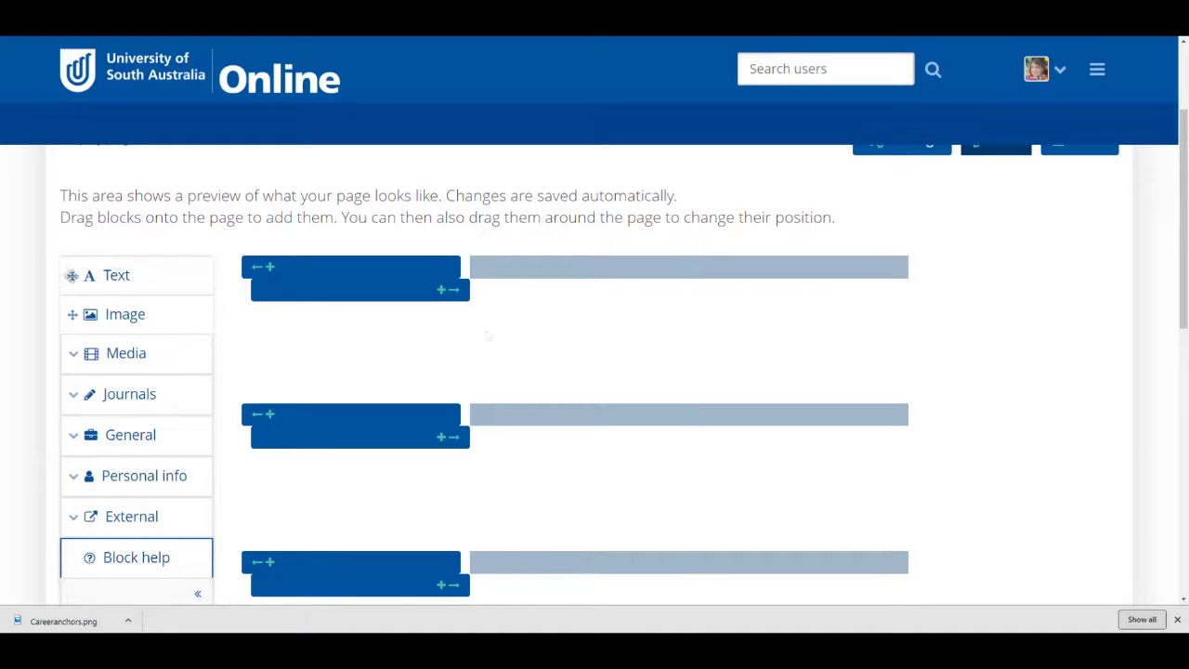
drag(72, 275, 313, 326)
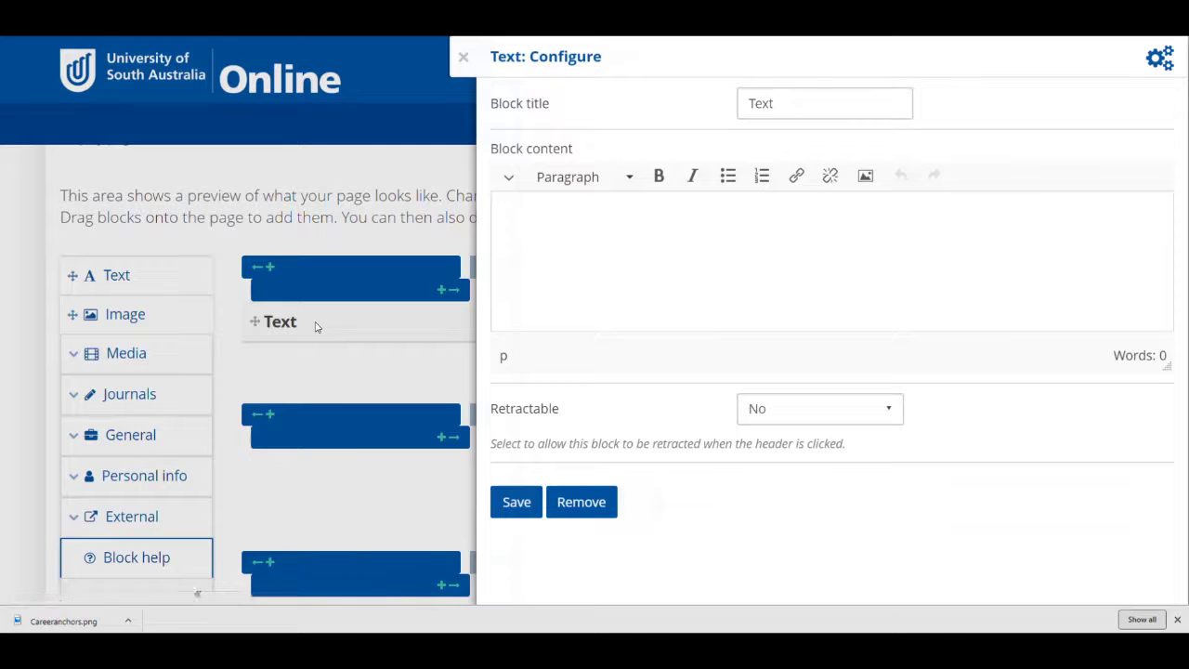
click(778, 104)
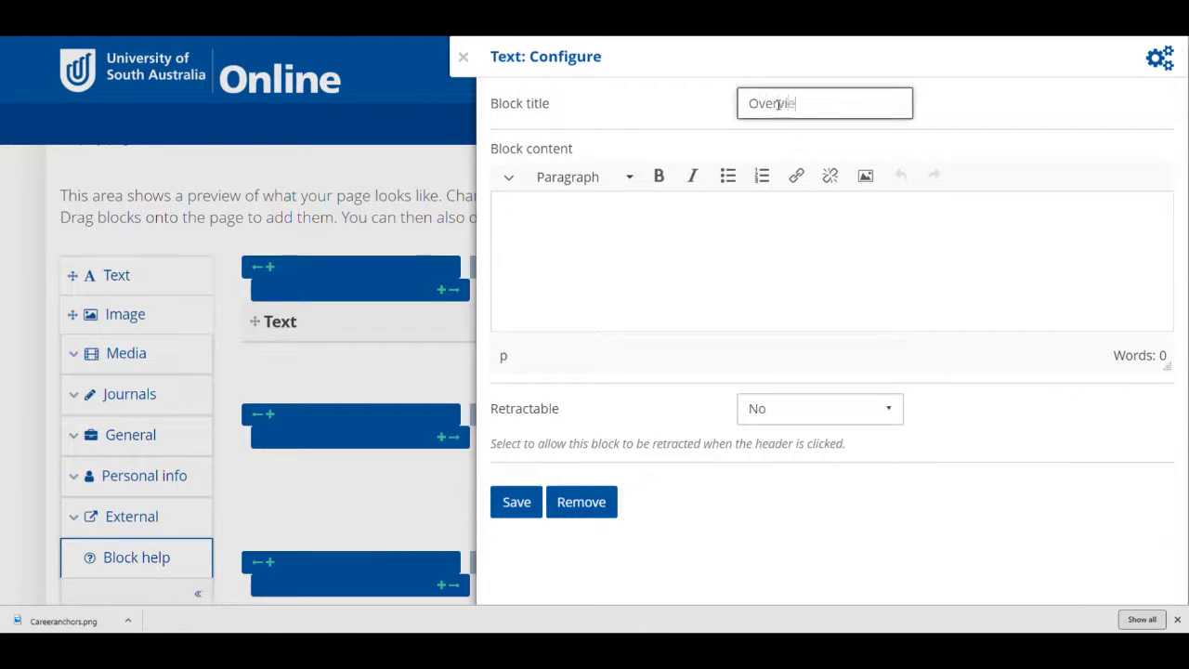
Enter "This is an overview. Here is my summary:" as the block content, followed by the Lorem ipsum paragraphs
click(561, 204)
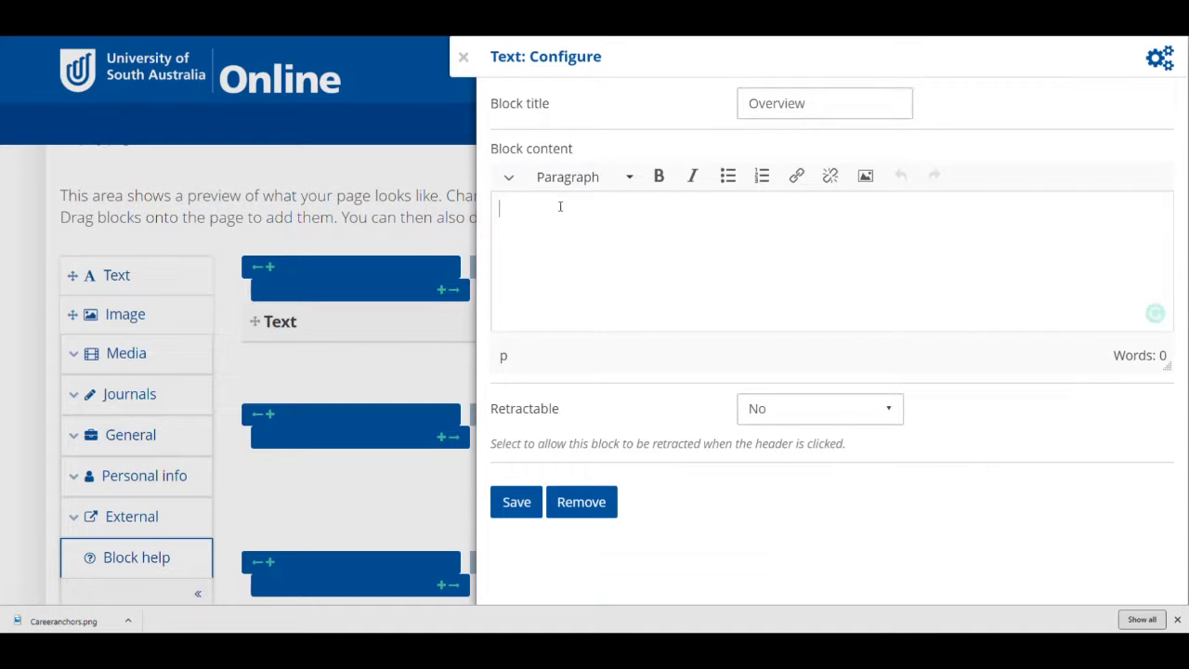
text(This )
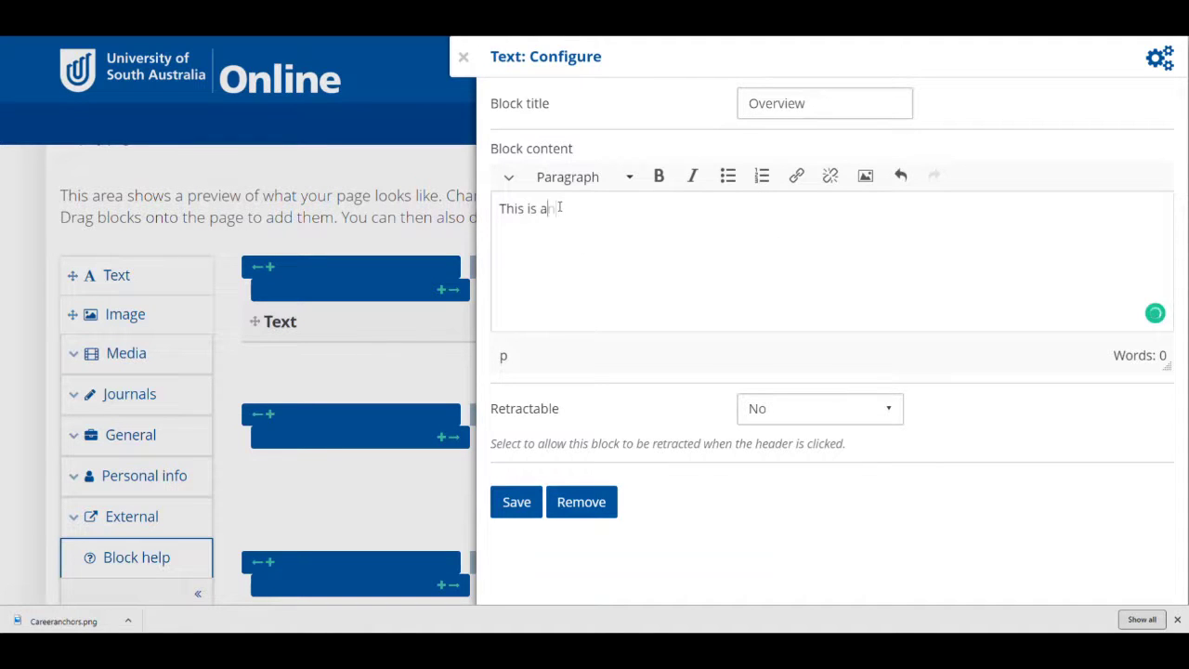
text(is an overview. Here)
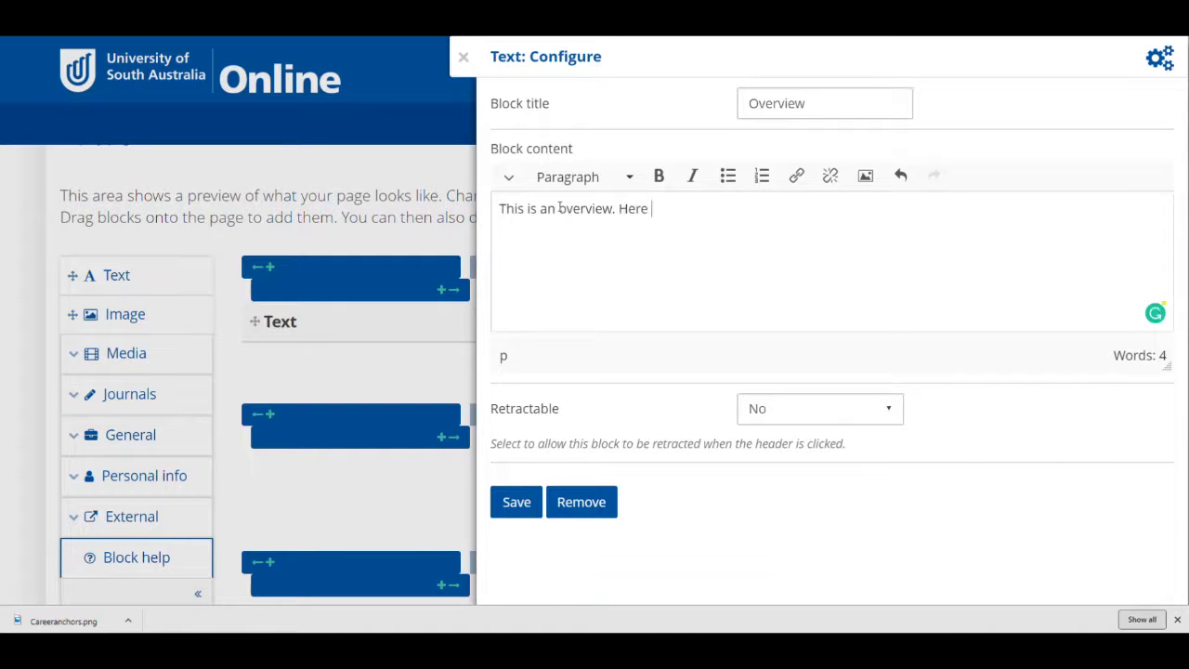
text( is my summary:)
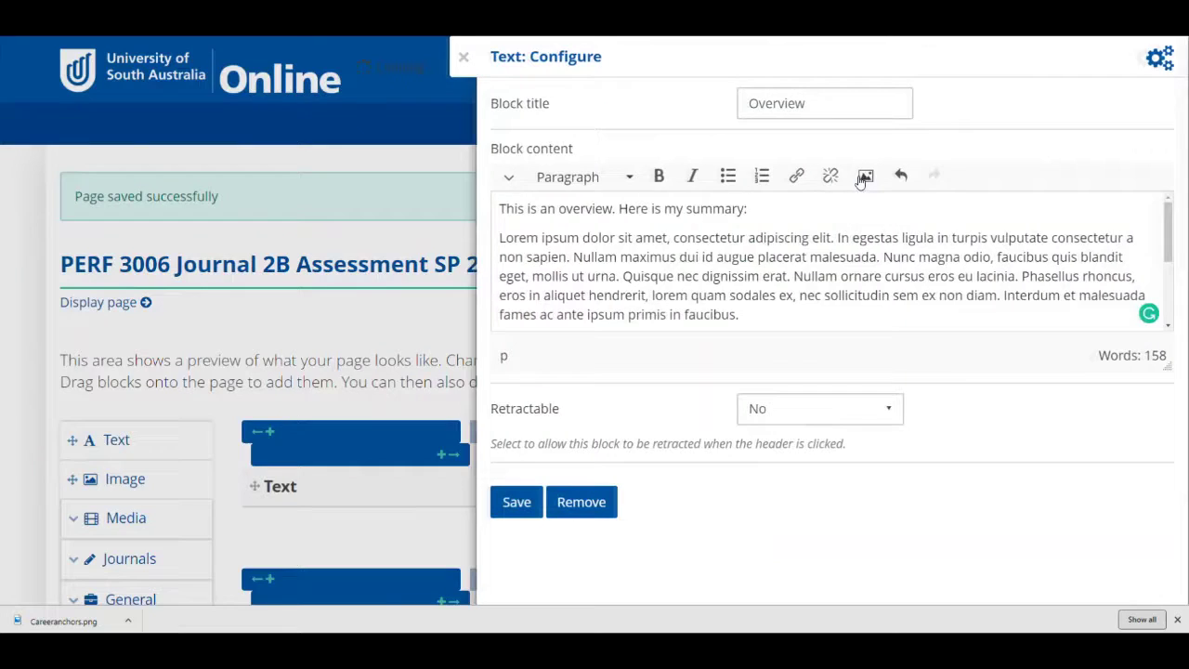
Start inserting an image into the block content and choose me.jpg from the images folder of the personal files
click(861, 178)
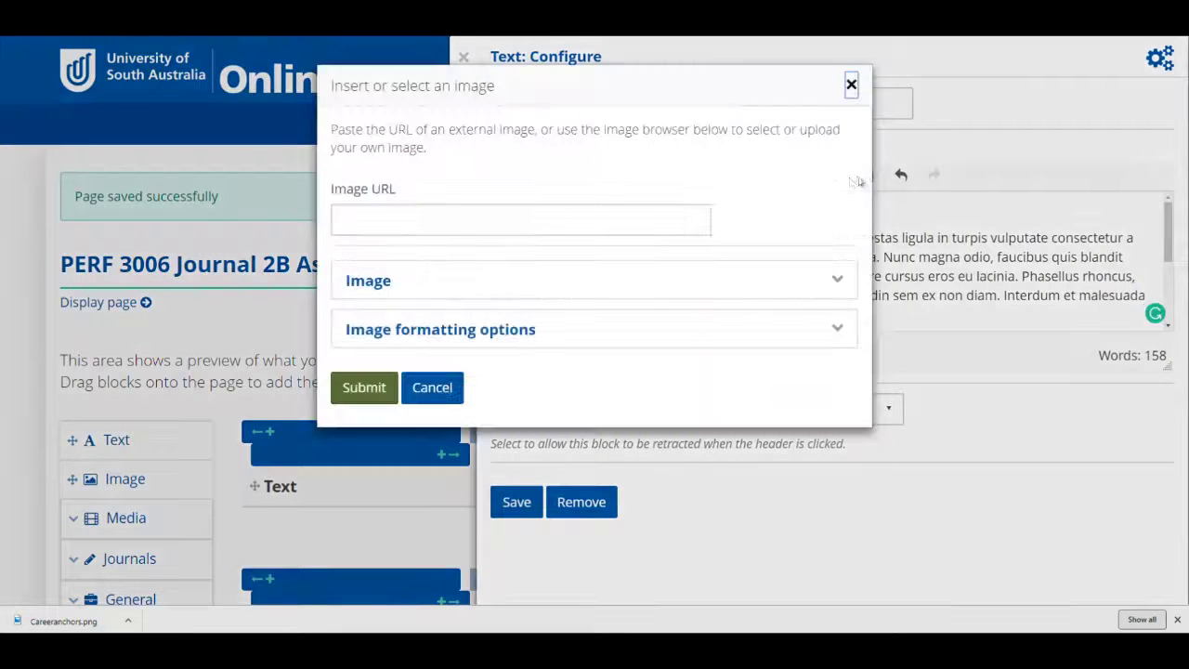
click(355, 281)
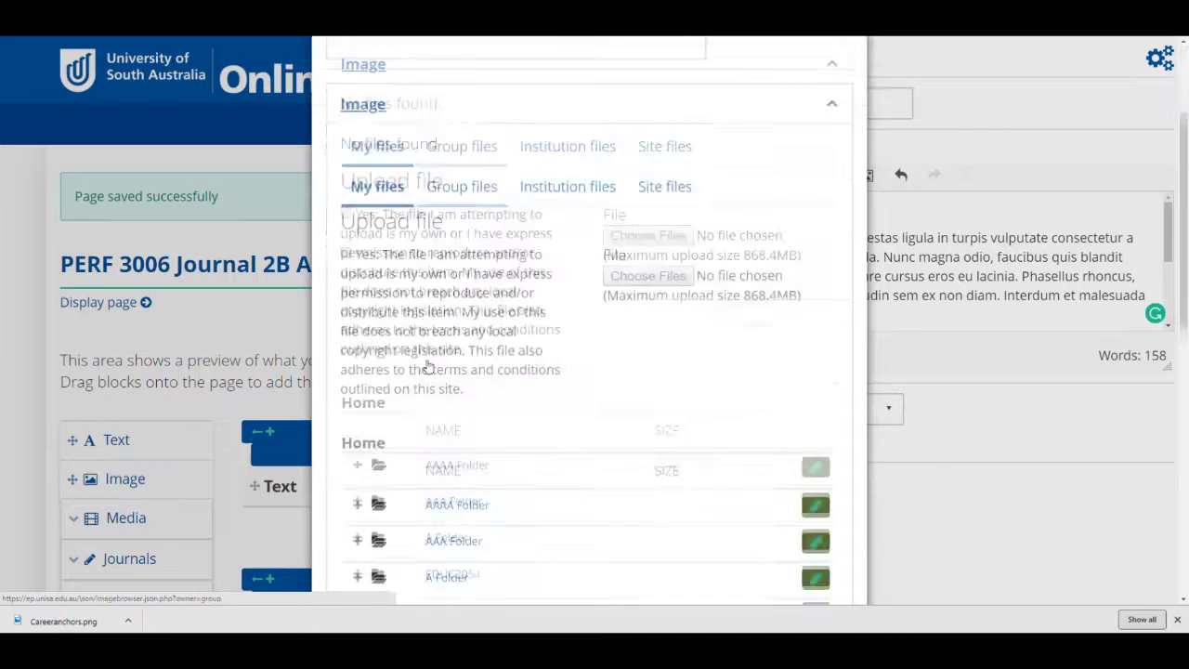
scroll(422, 372, down, 5)
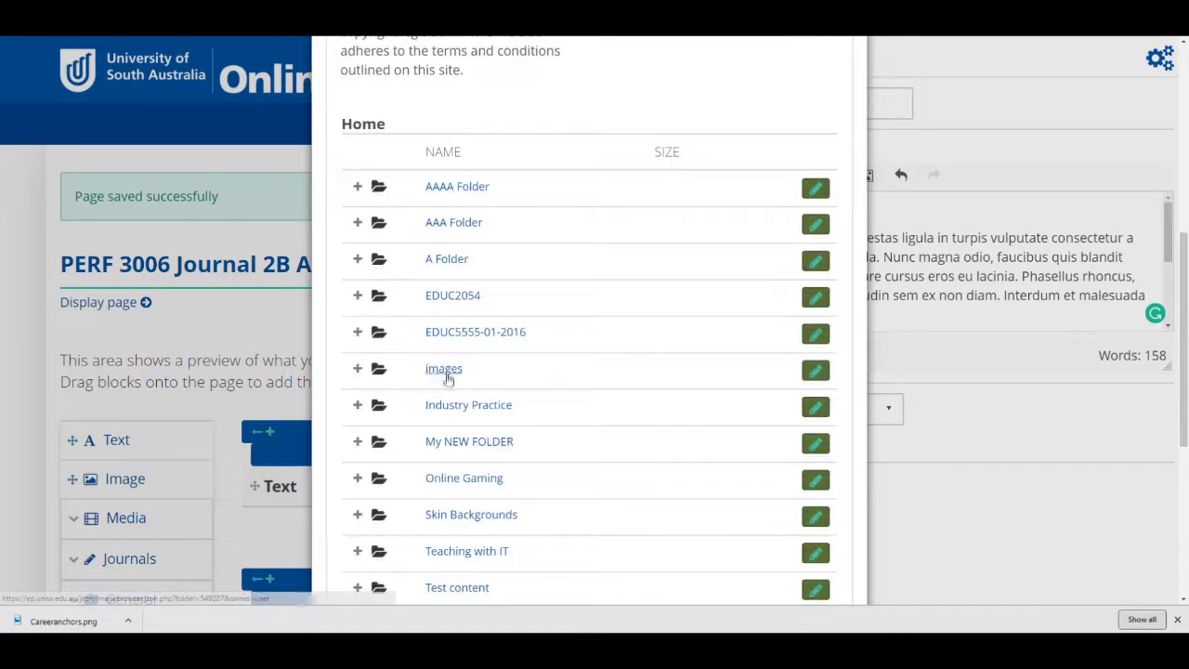
click(444, 372)
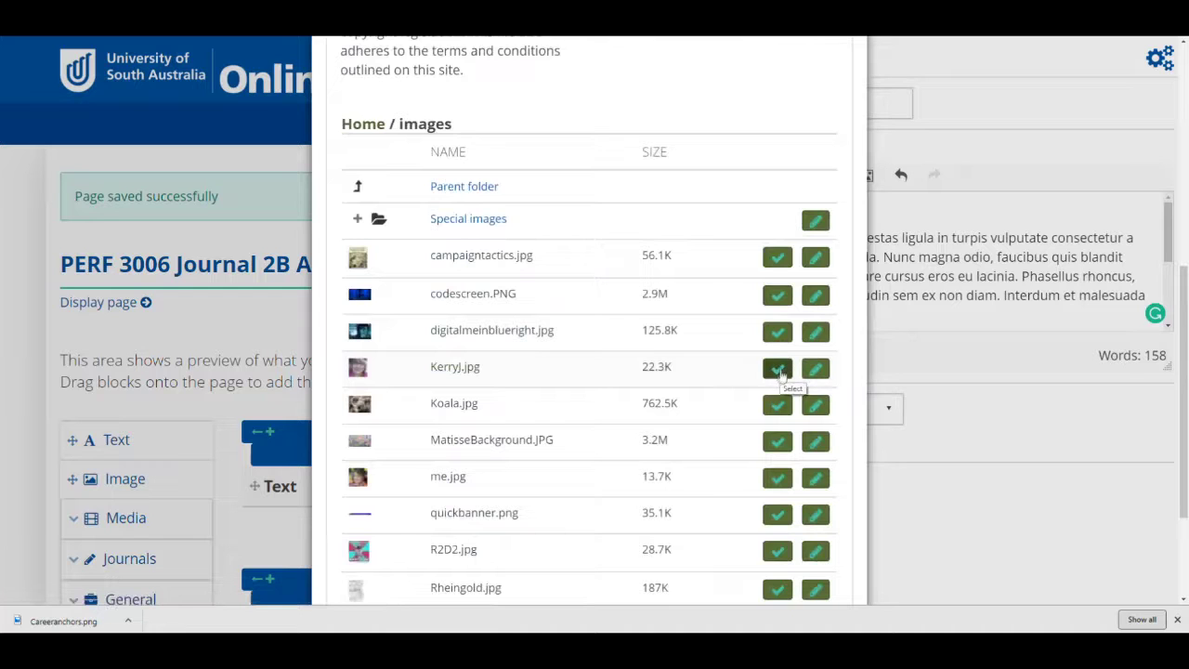
click(778, 477)
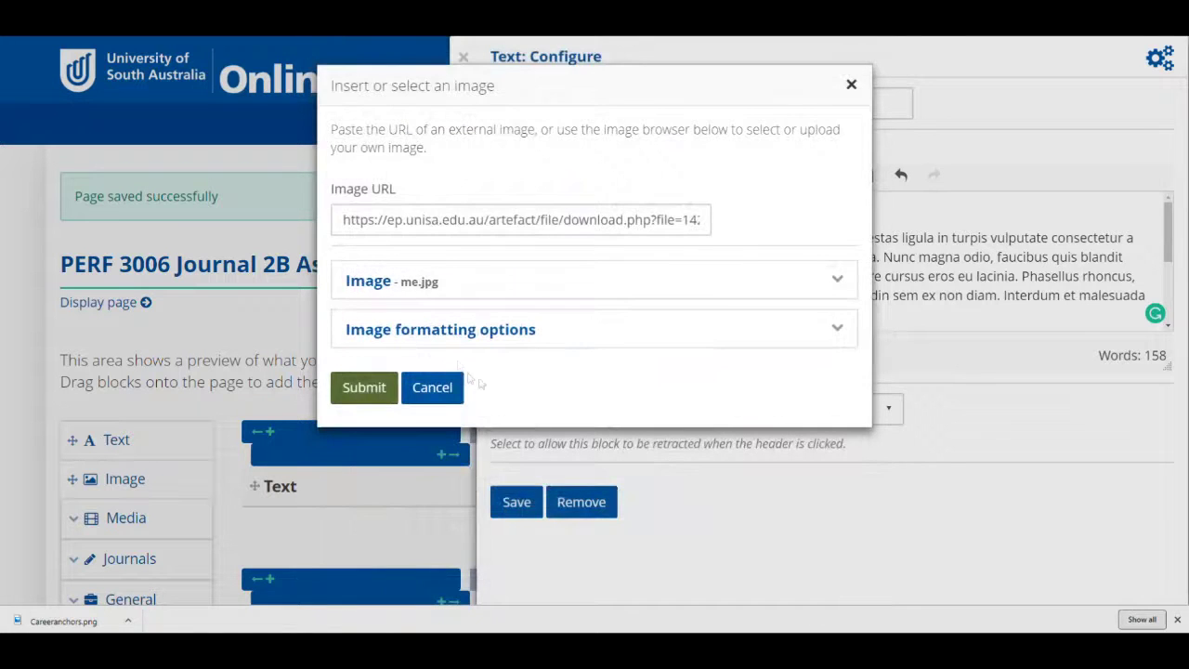
Format the image with vertical and horizontal space of 5 and Left alignment, and insert it into the text
click(446, 336)
scroll(536, 366, down, 3)
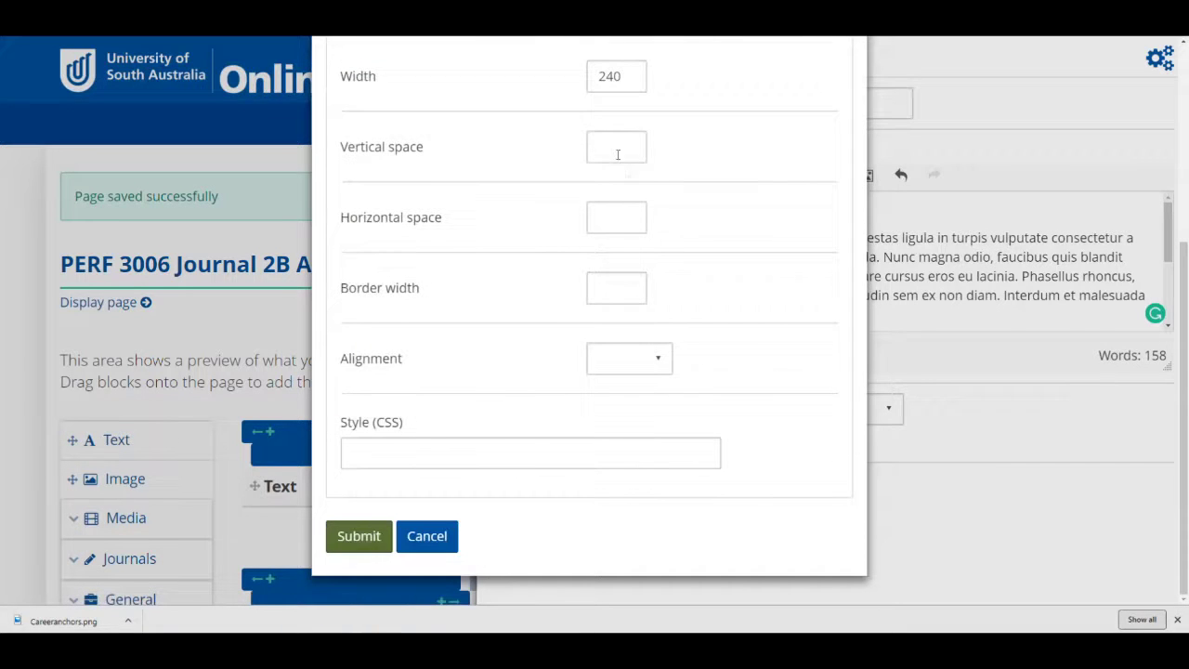
click(596, 148)
text(5)
key(Tab)
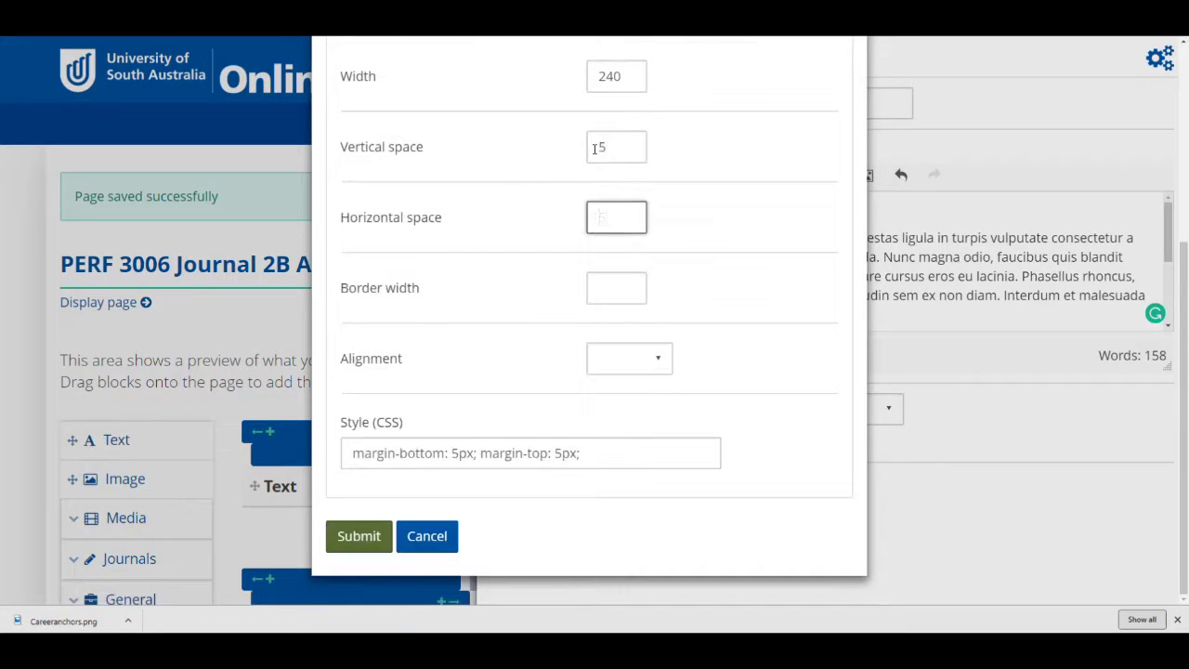
key(Tab)
click(610, 358)
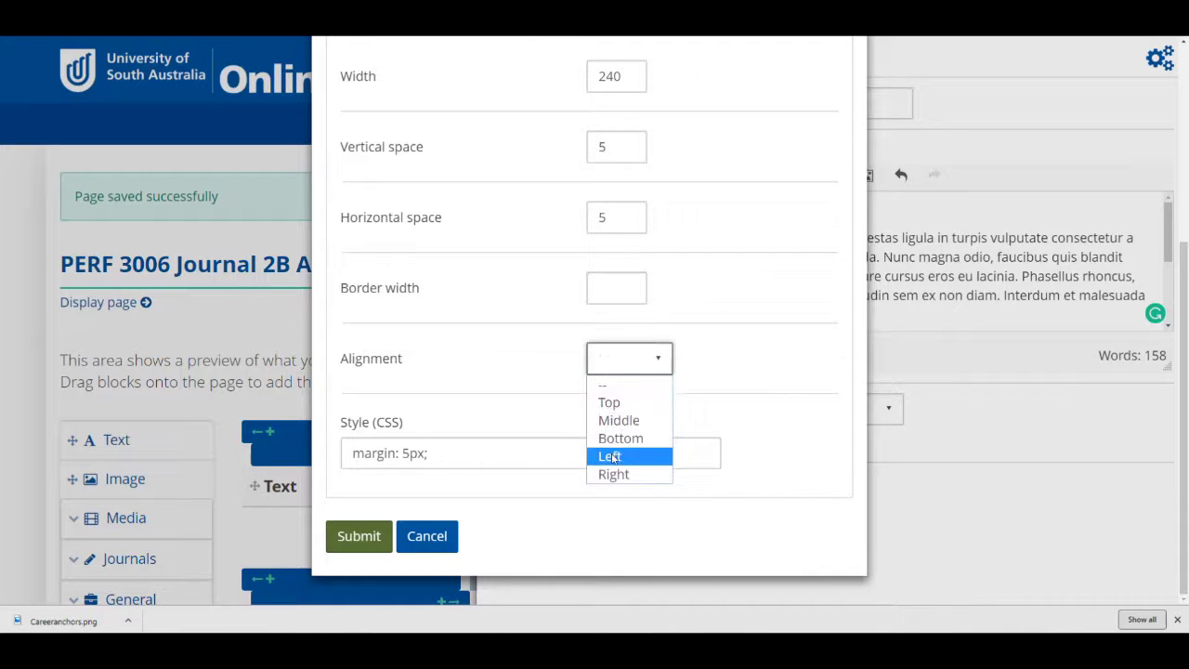
click(612, 457)
click(362, 536)
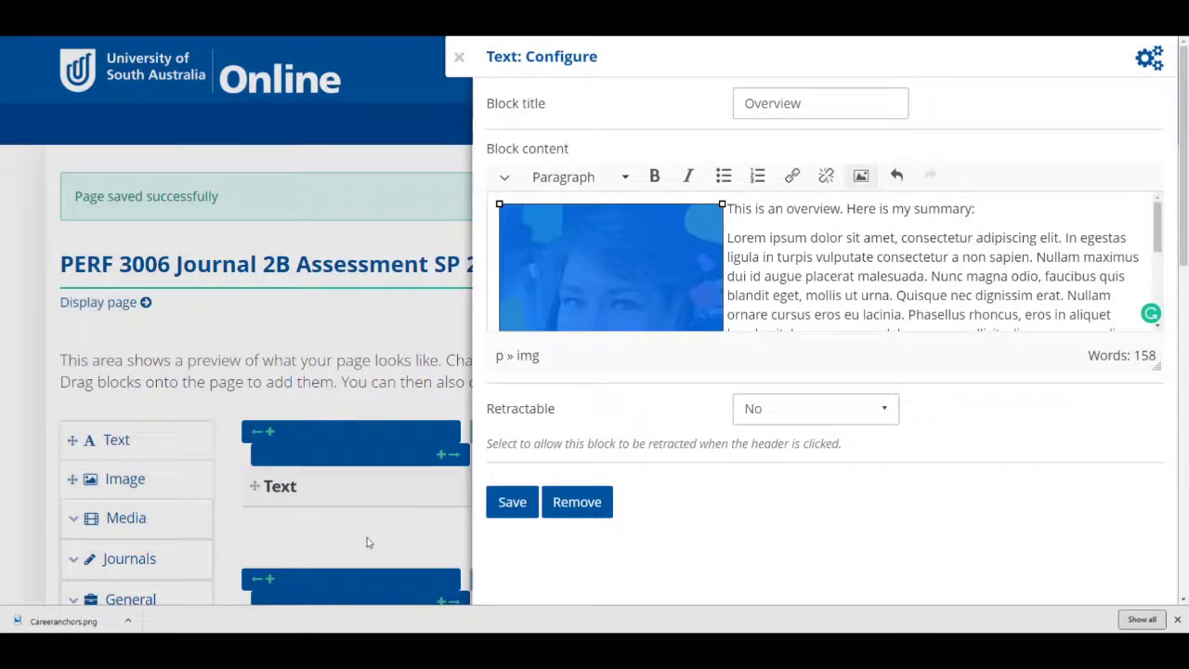
Shrink the inserted image to about three quarters of its size, check the text and save the Overview block
click(794, 282)
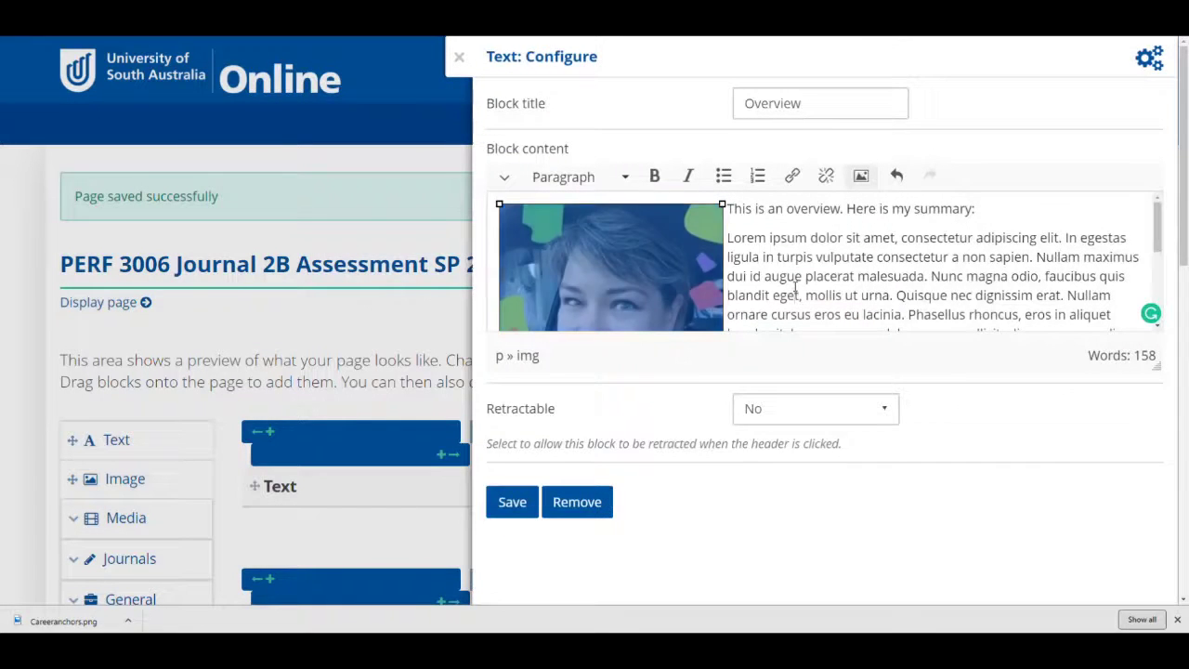
click(670, 250)
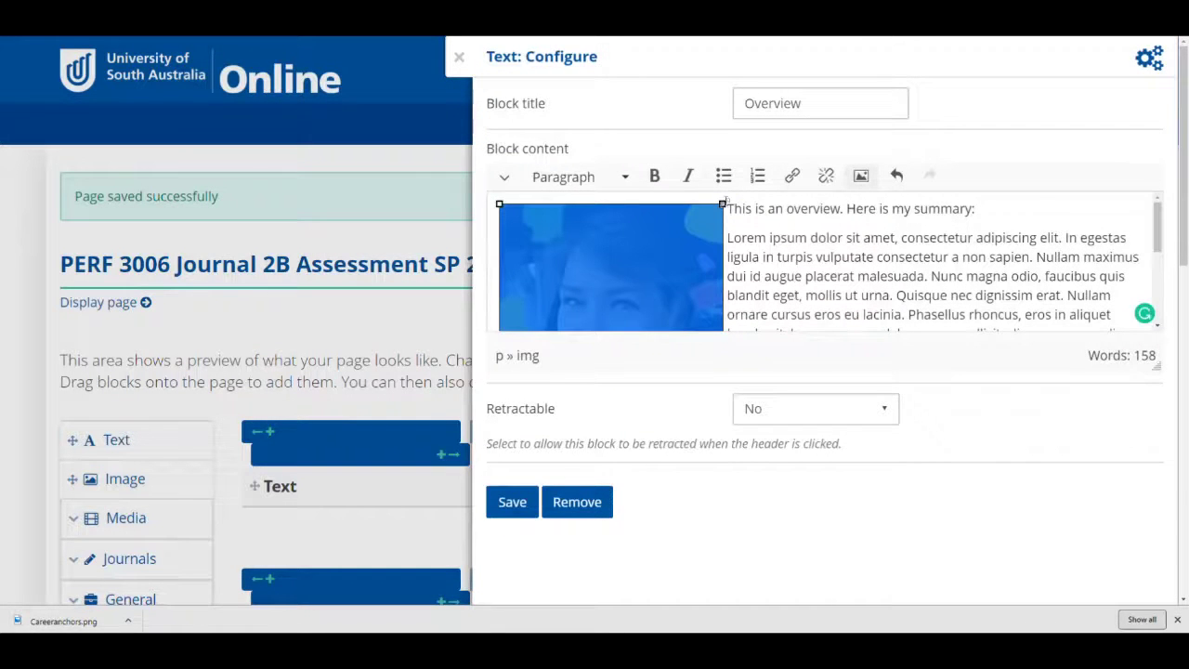
drag(722, 202, 663, 262)
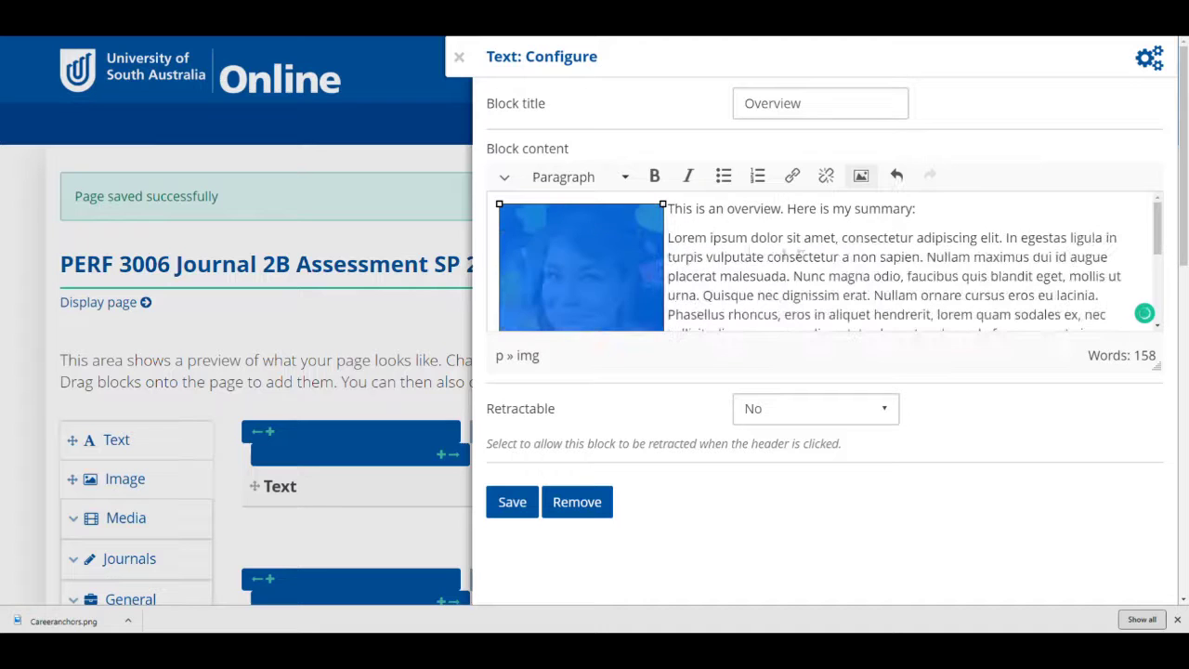
click(803, 255)
scroll(801, 257, down, 3)
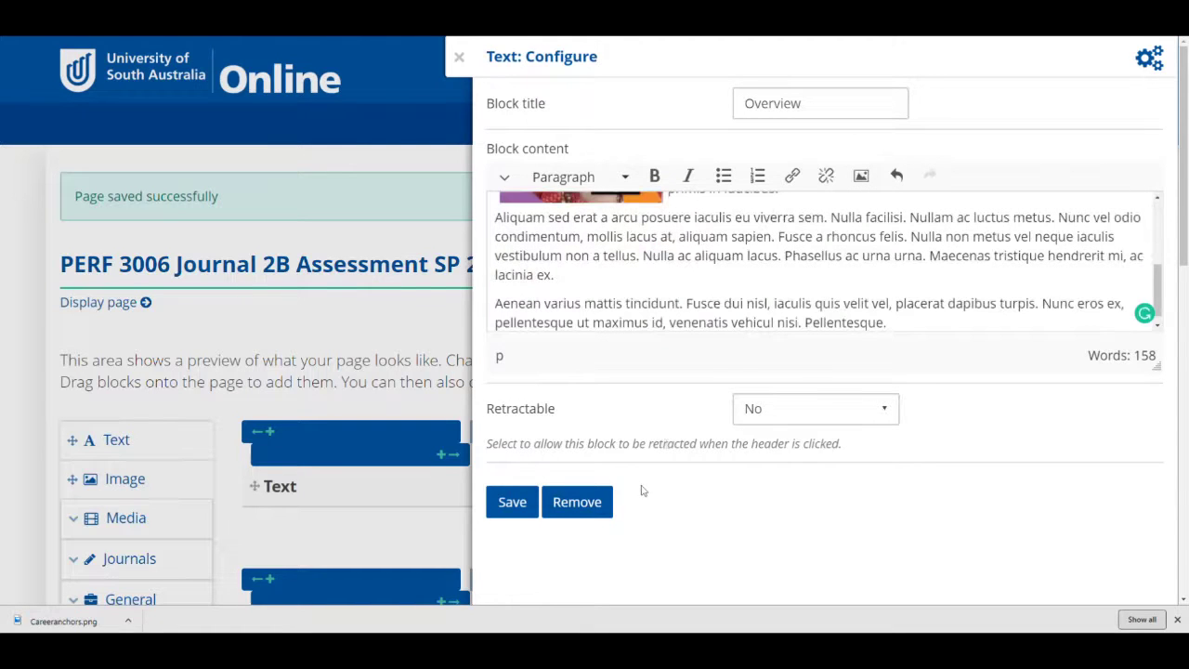
click(513, 505)
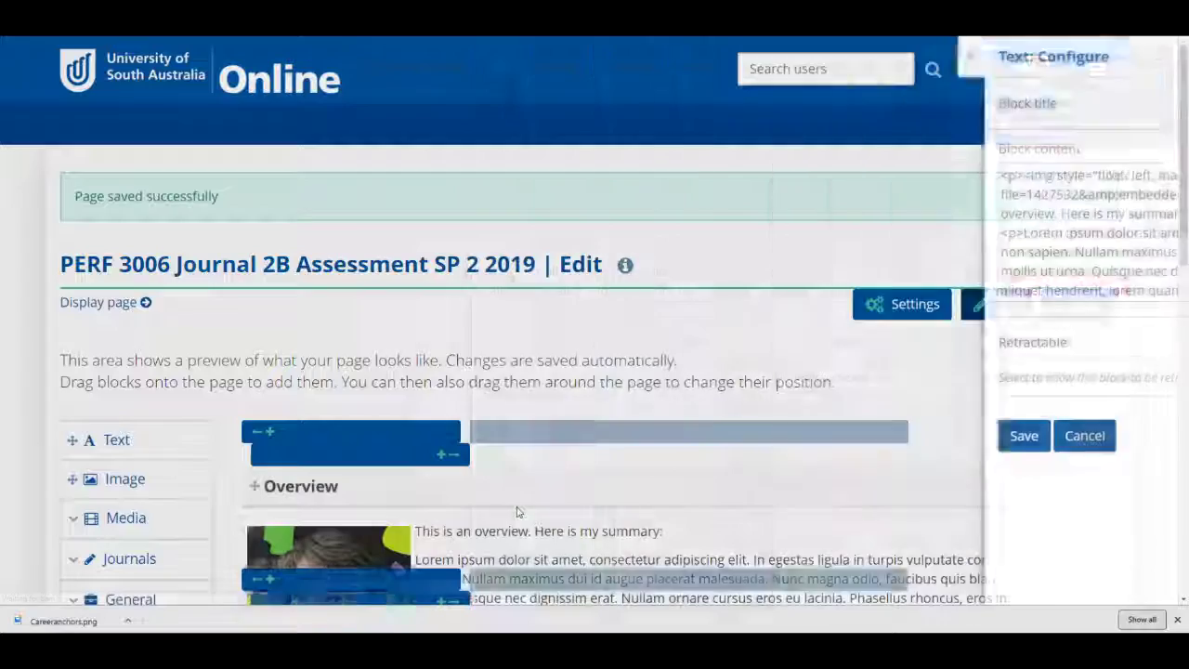
scroll(595, 476, down, 4)
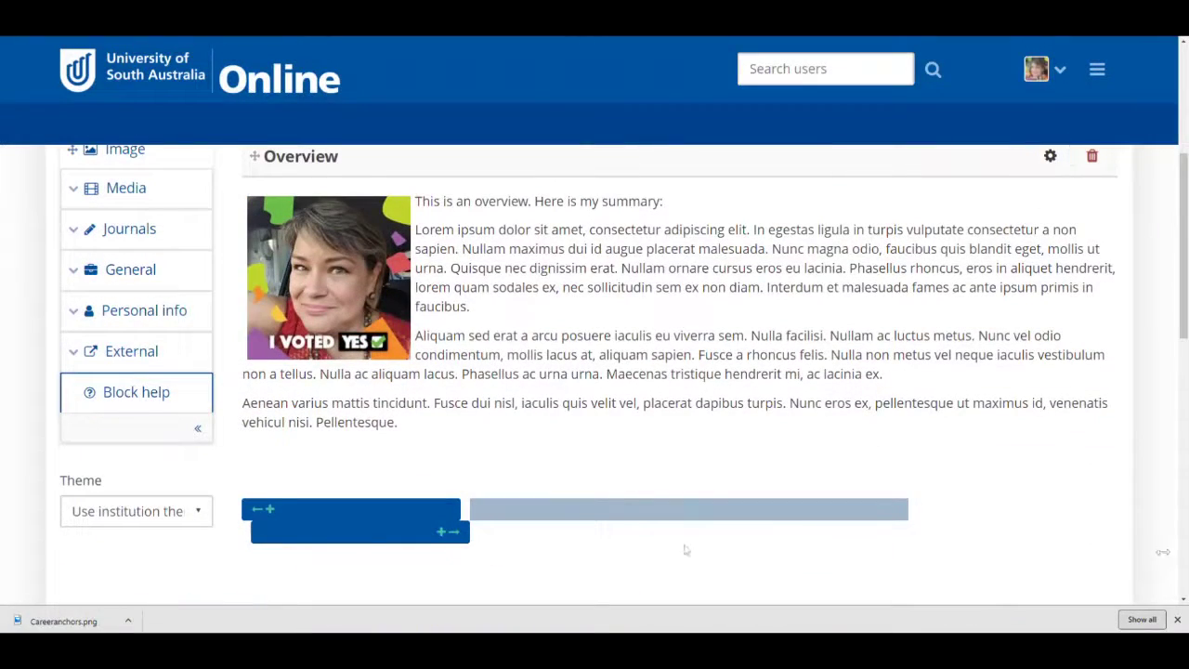
Add a Journal entry block below the Overview block, choose the Week 1: Careers entry and save it
scroll(292, 486, up, 2)
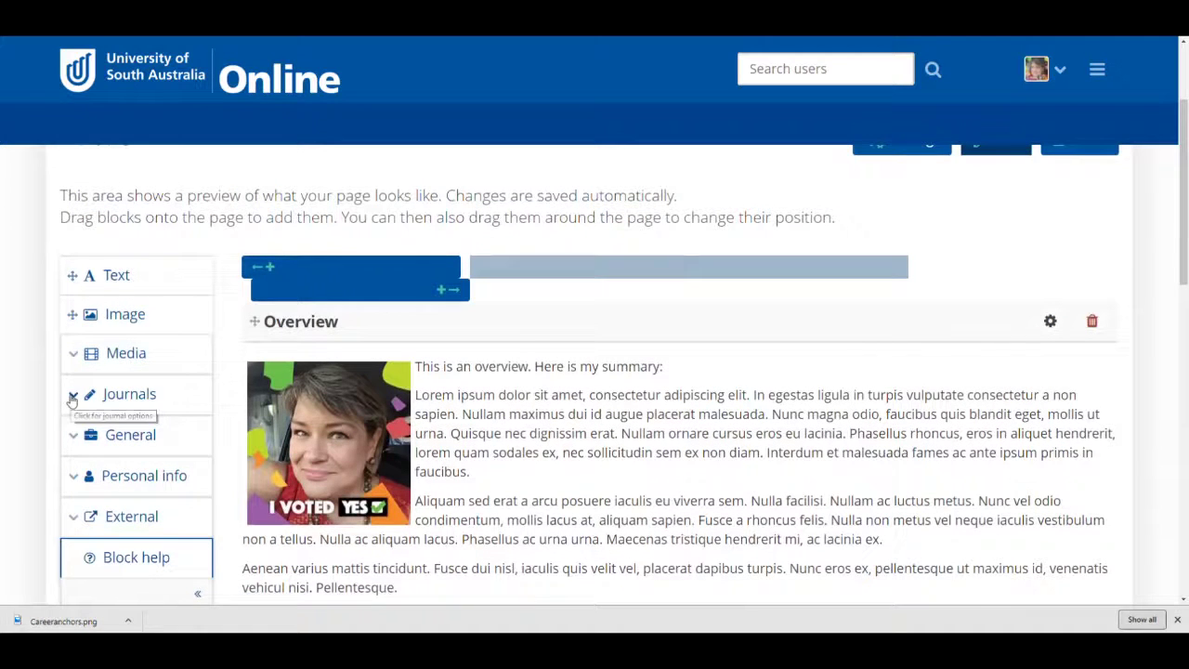
click(72, 397)
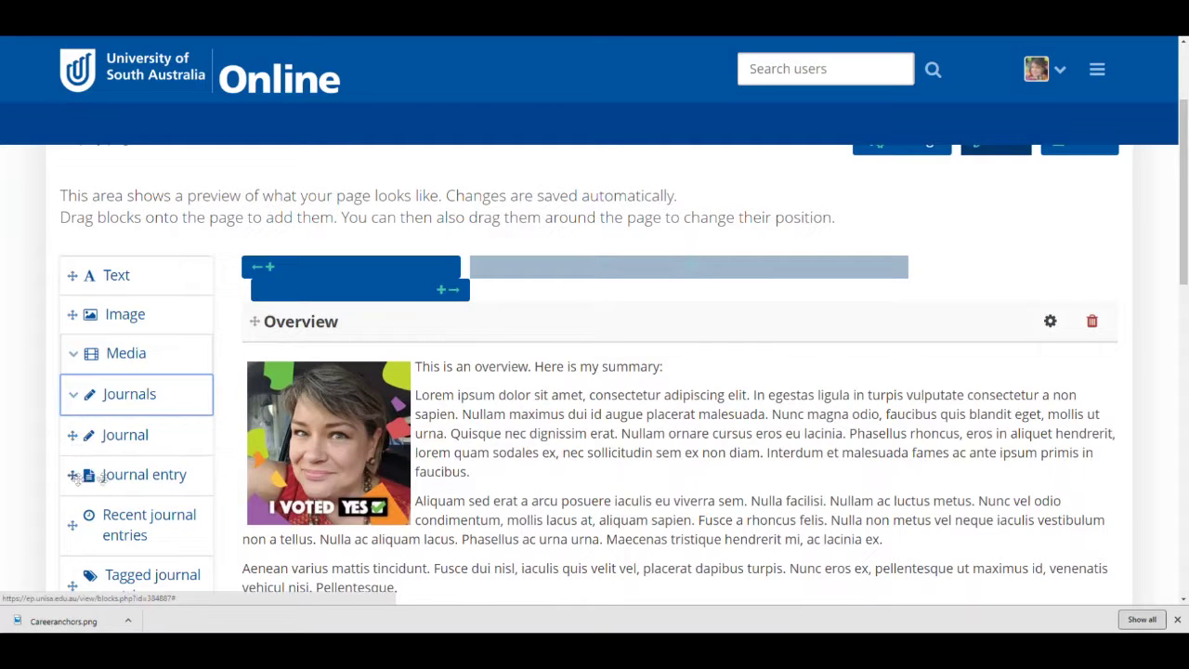
scroll(82, 477, down, 2)
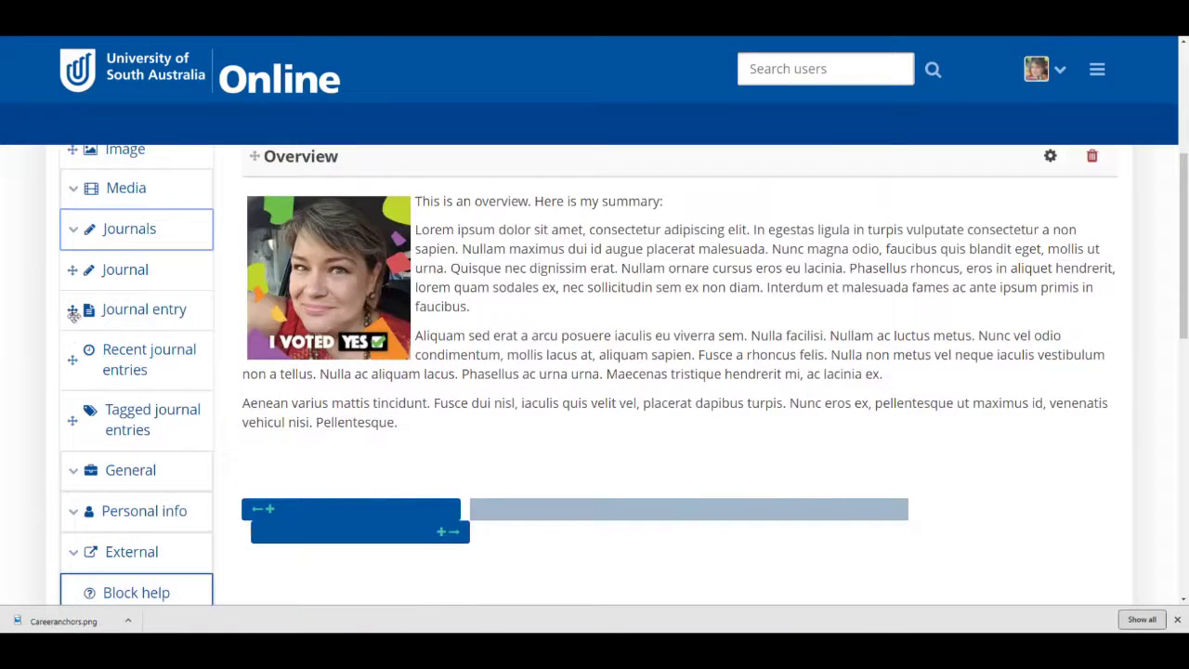
drag(72, 310, 278, 557)
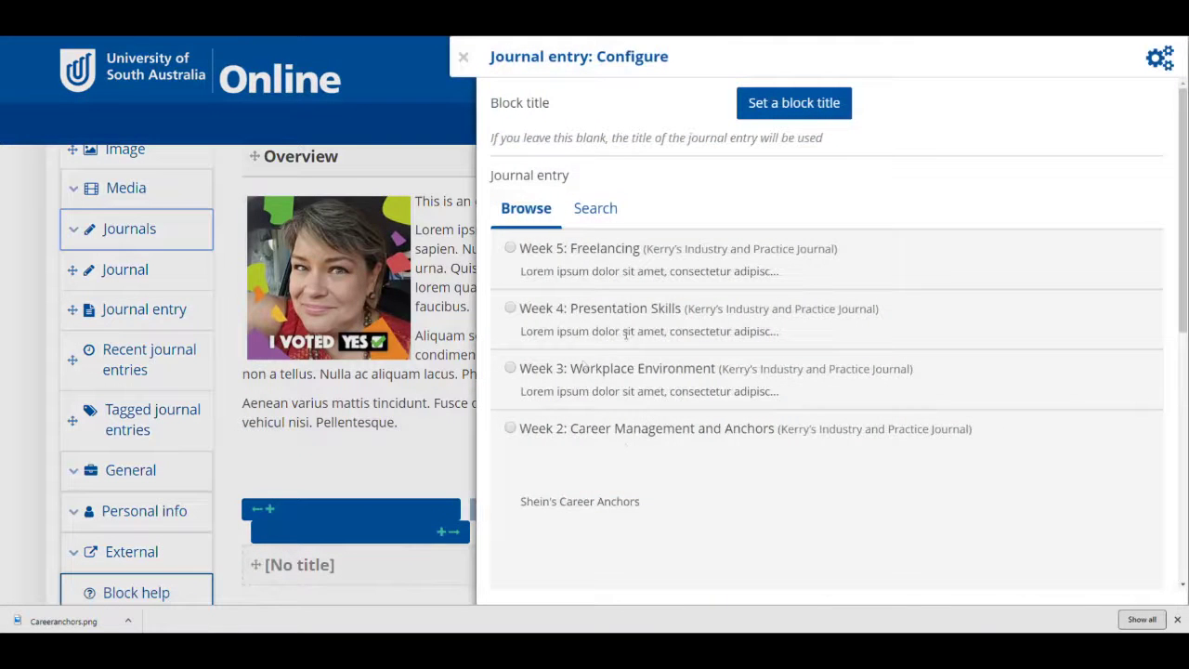
scroll(627, 463, down, 2)
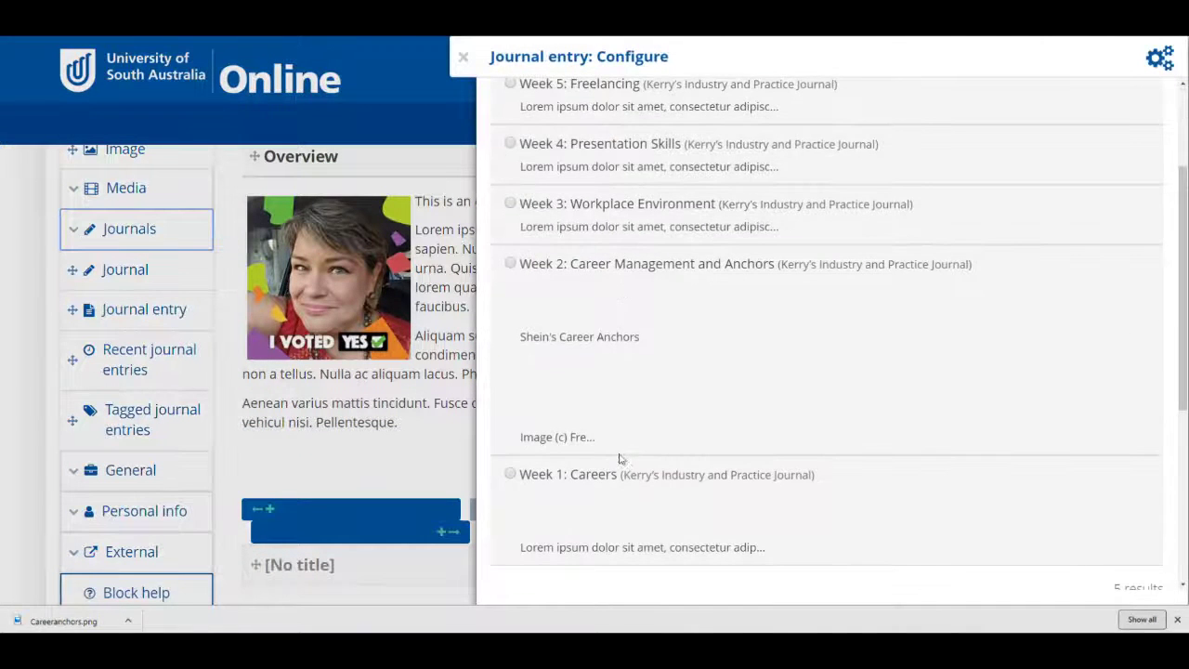
click(511, 475)
scroll(894, 494, down, 5)
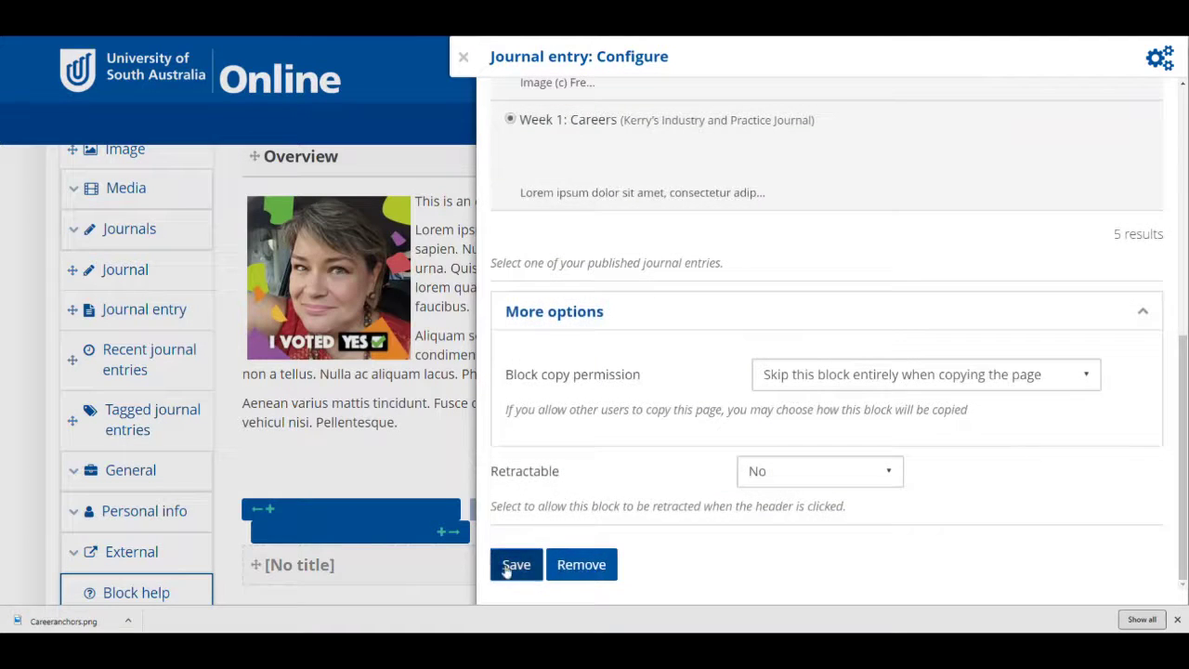
click(509, 566)
Add a Journal entry block in the row below Week 1, choose Week 2: Career Management and Anchors and save it
scroll(502, 531, down, 3)
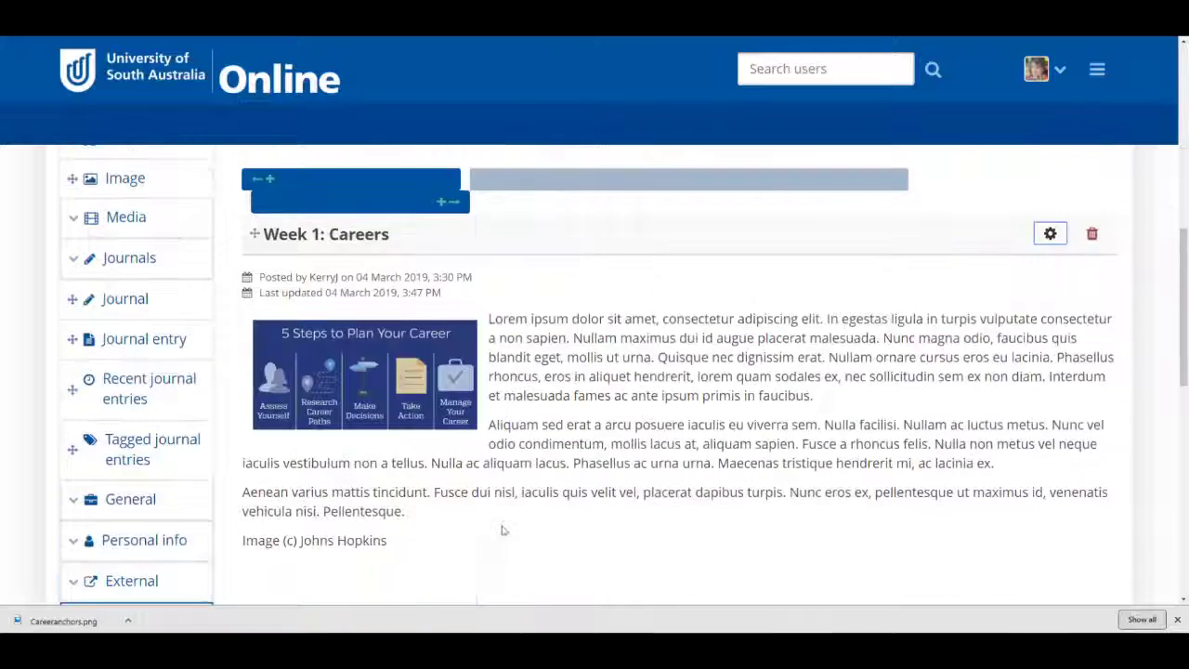
scroll(464, 516, down, 2)
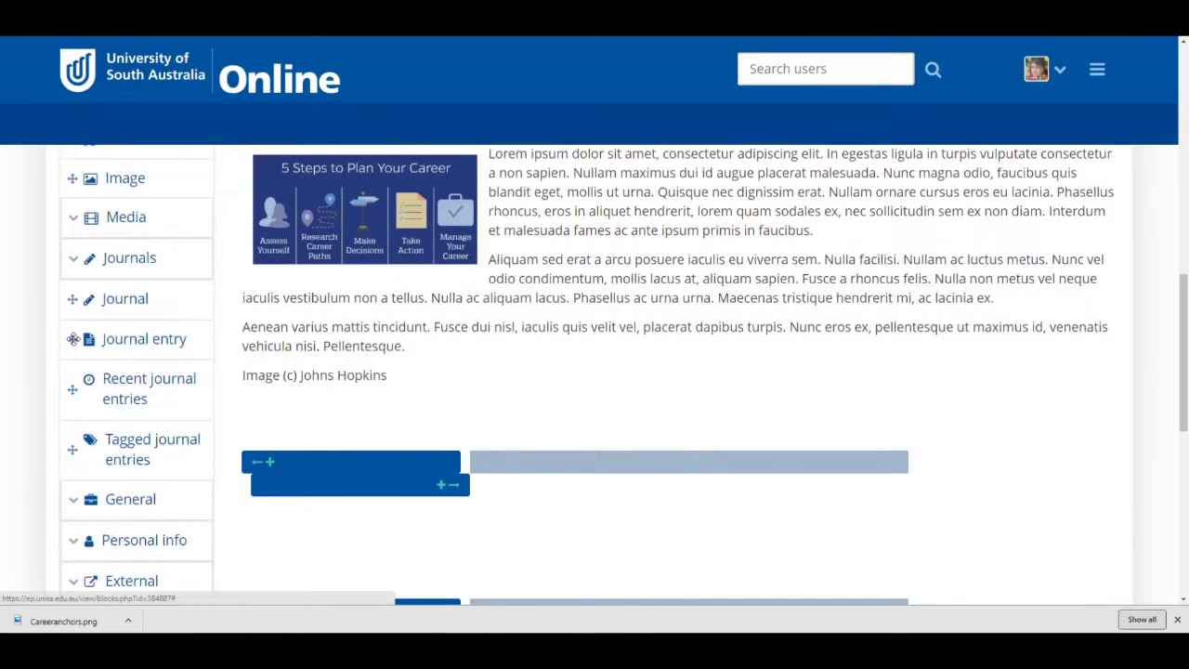
drag(73, 339, 314, 536)
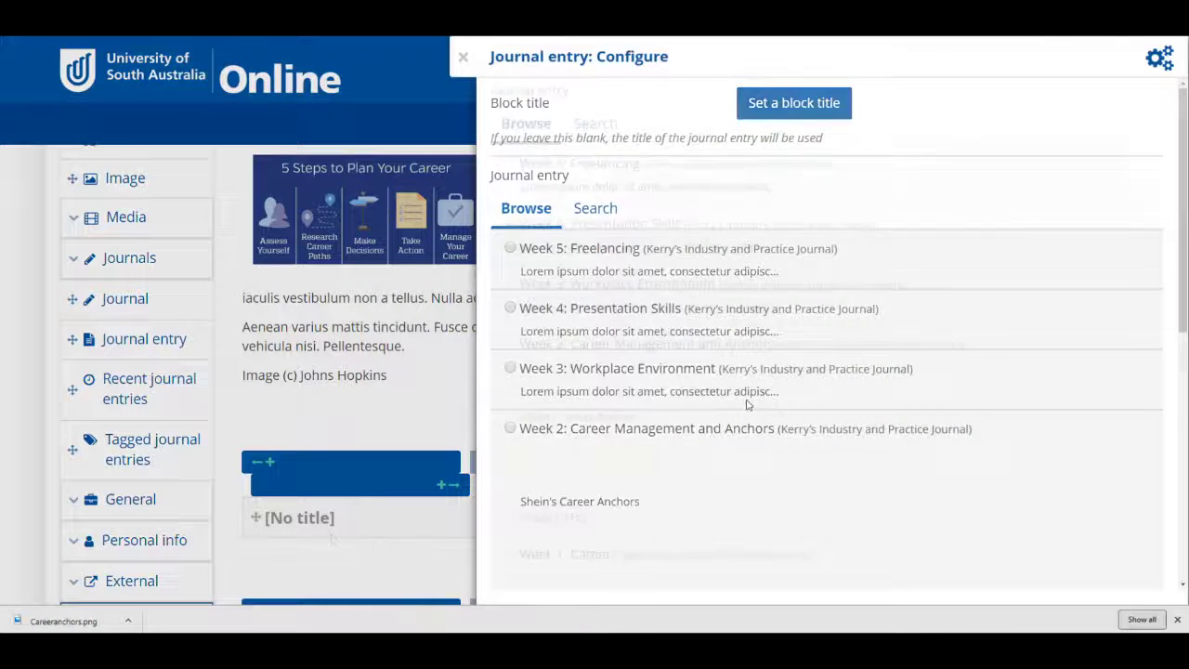
scroll(746, 404, down, 3)
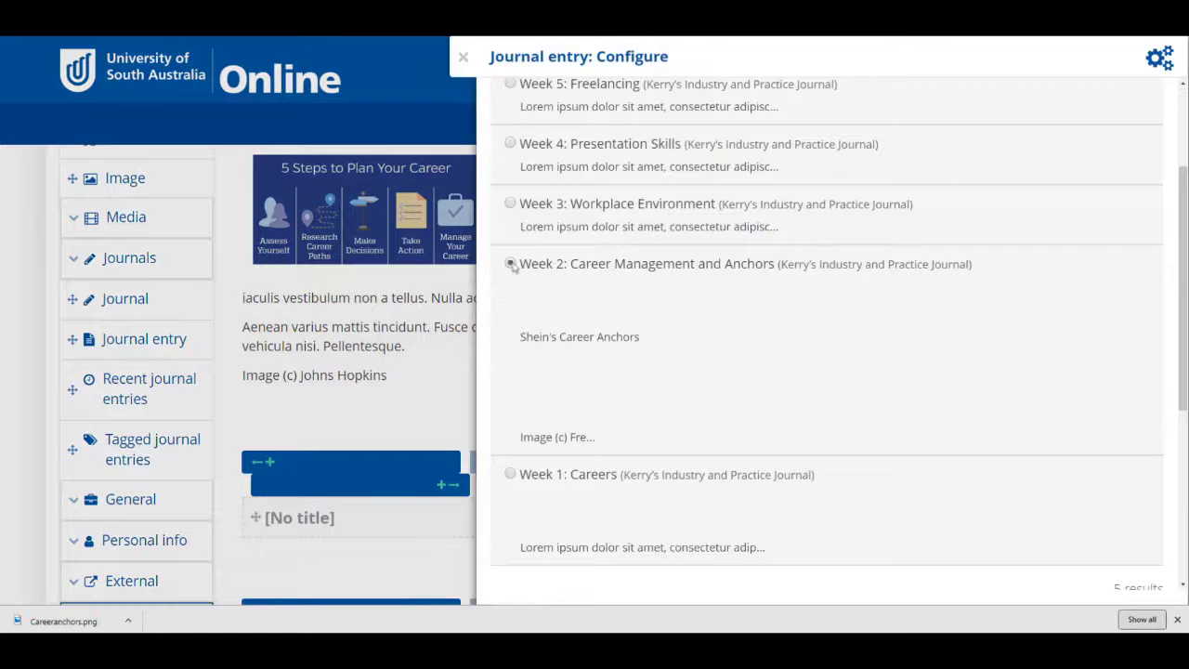
scroll(939, 456, down, 6)
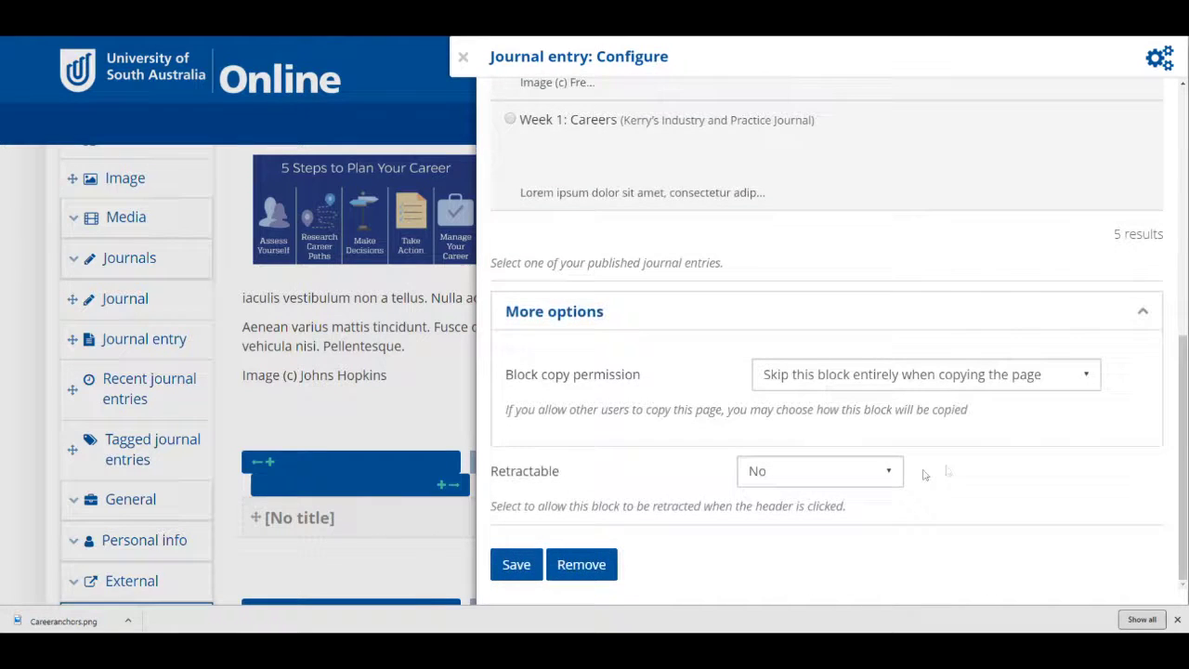
click(529, 560)
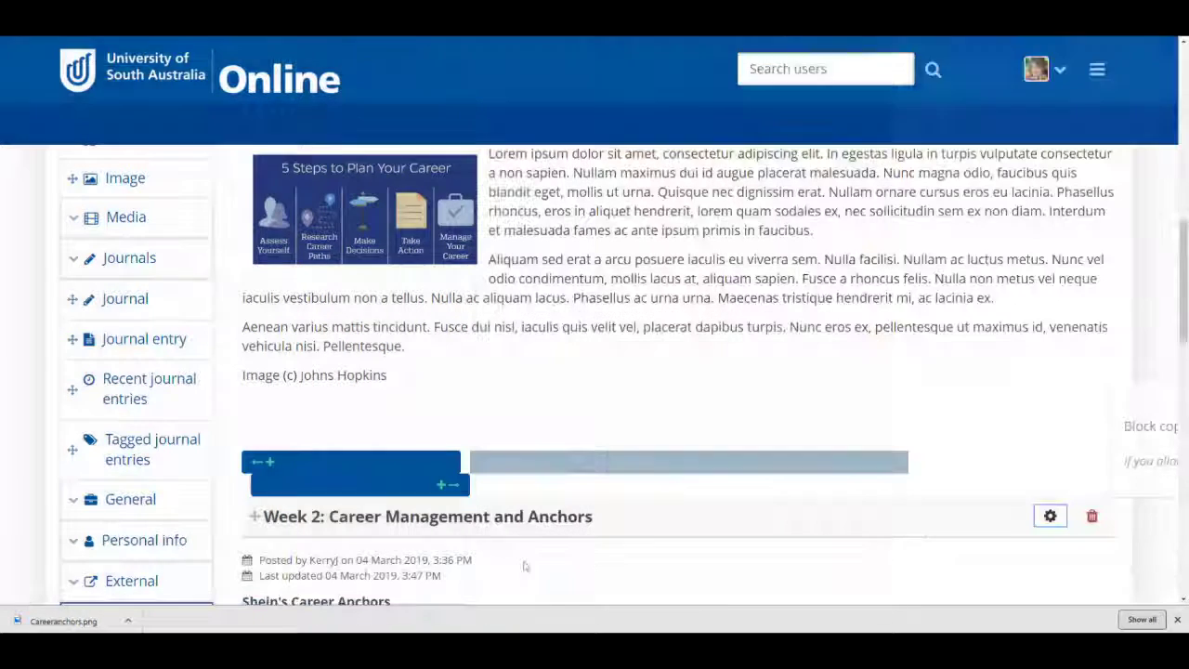
Display the portfolio page and review its overview and weekly journal entries from start to end
scroll(385, 461, down, 4)
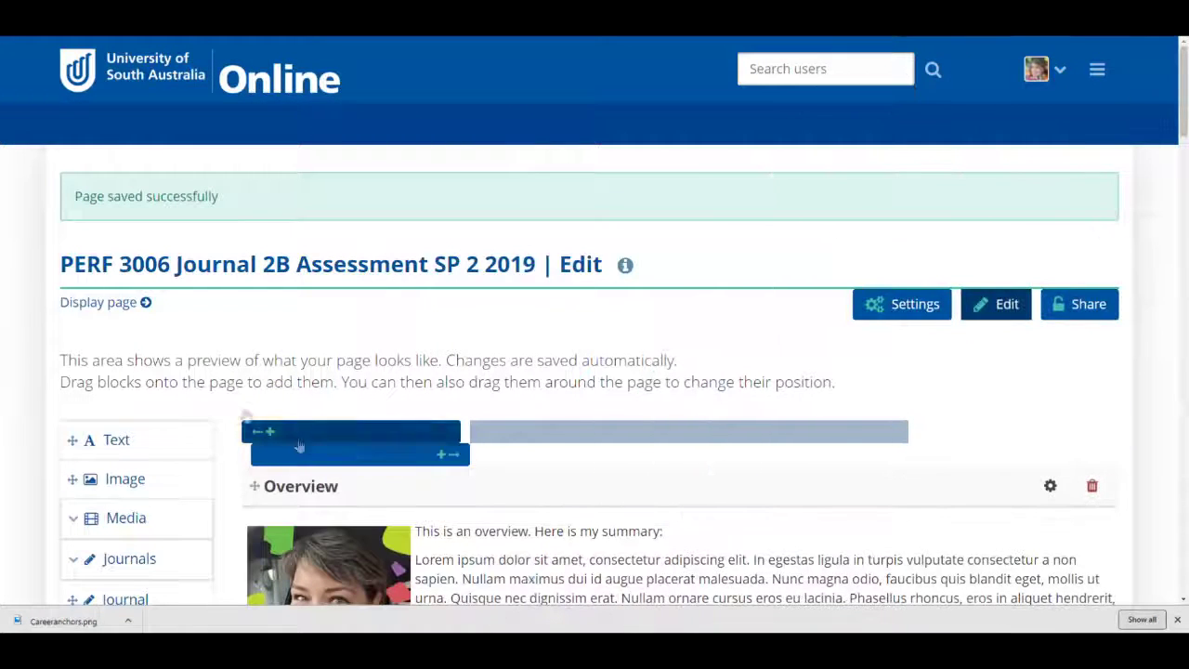
click(84, 305)
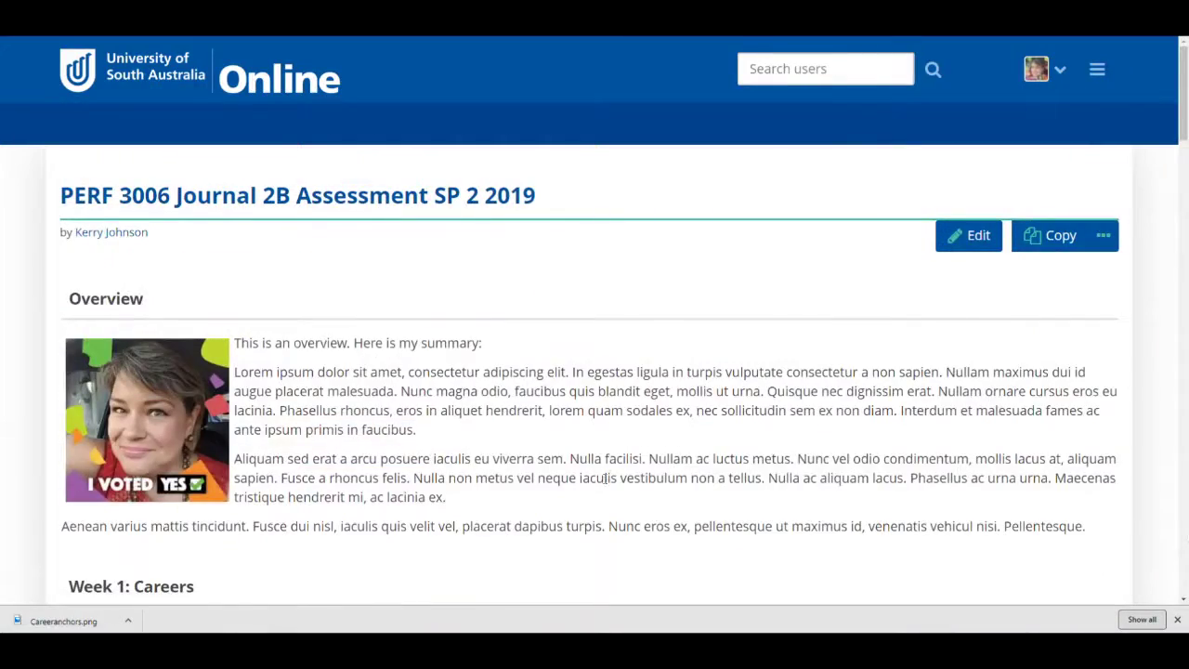
scroll(605, 478, down, 10)
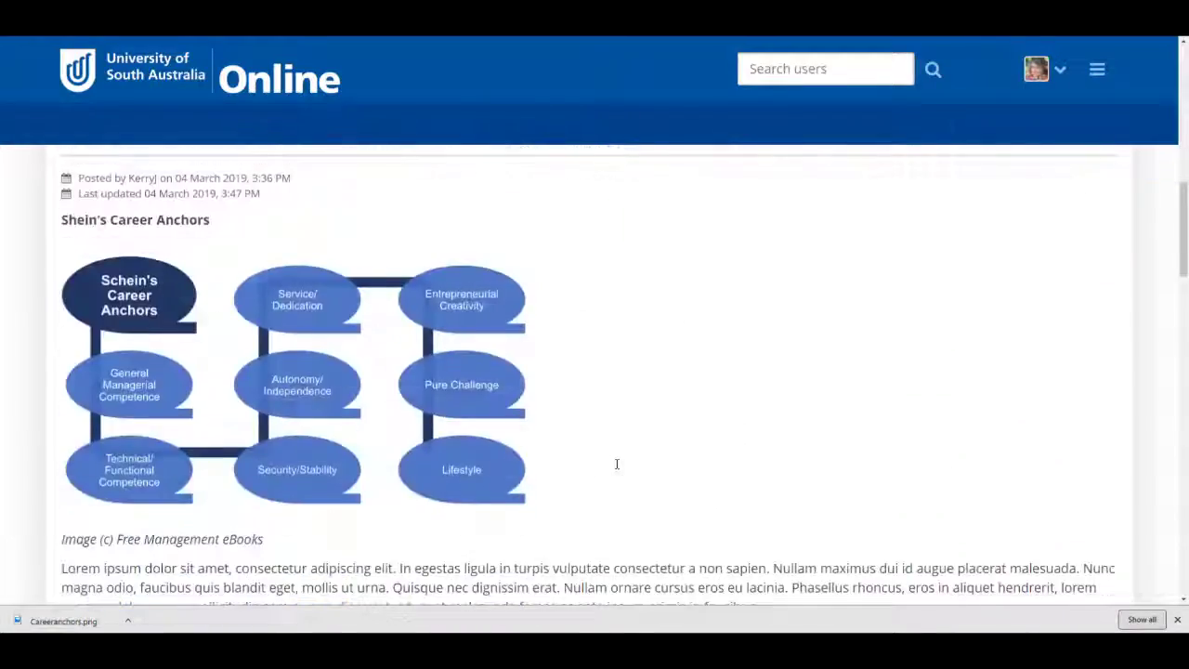
scroll(616, 463, down, 10)
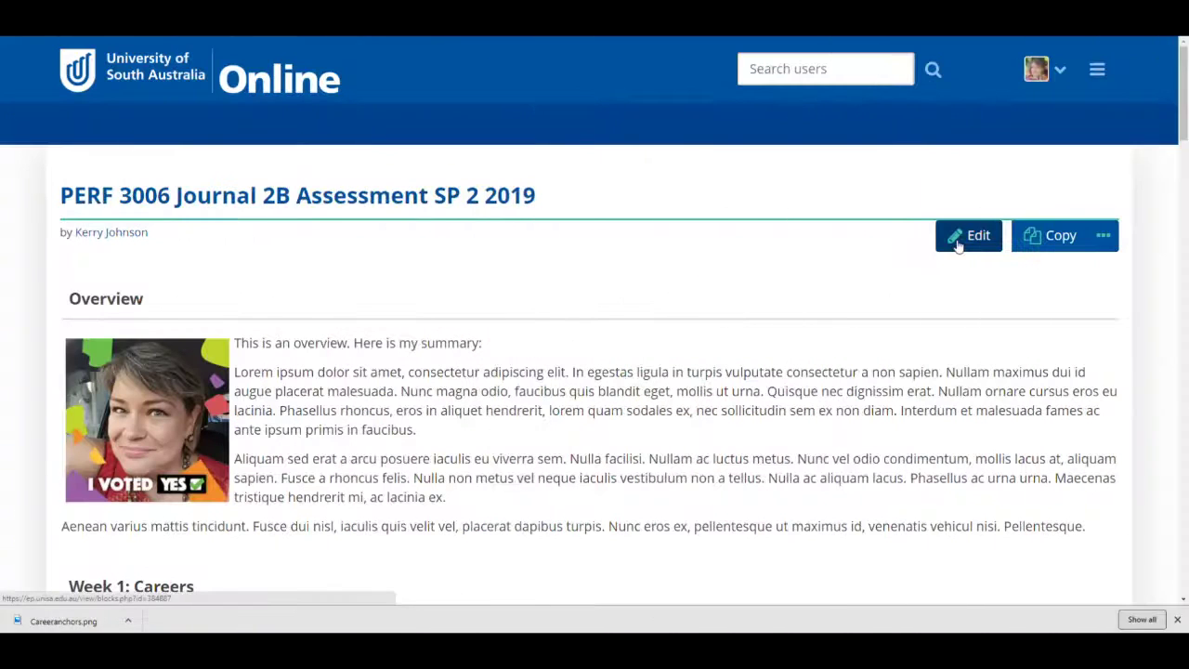
Return to editing the page, open its sharing settings and create a new secret URL
click(966, 236)
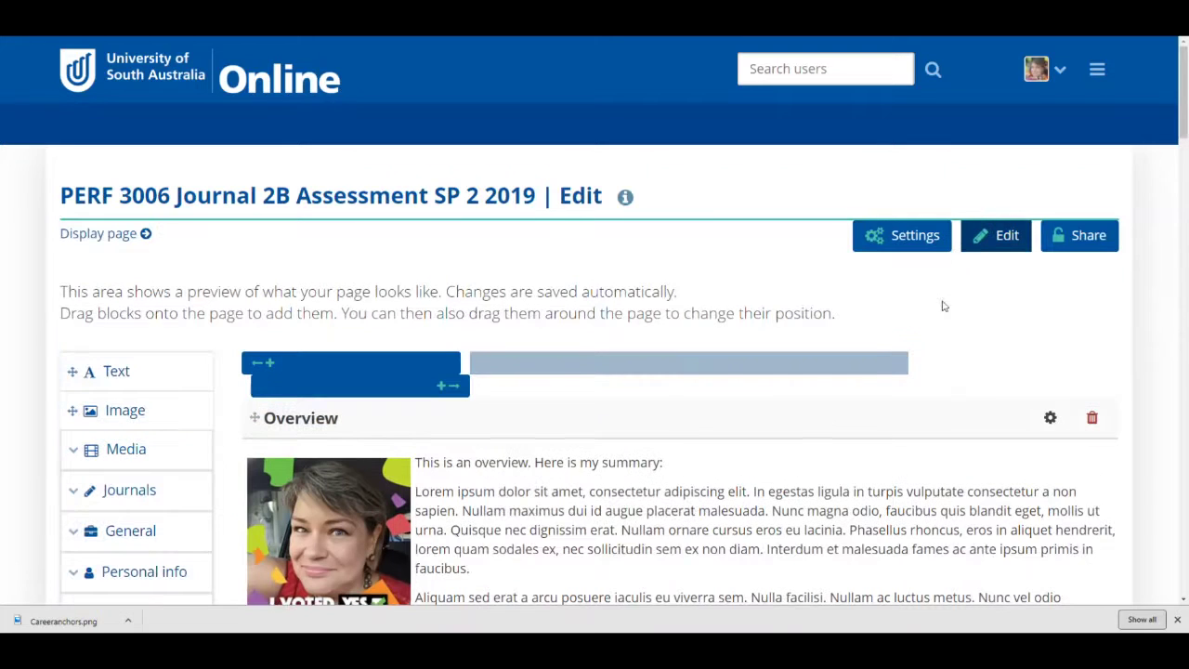
click(1080, 238)
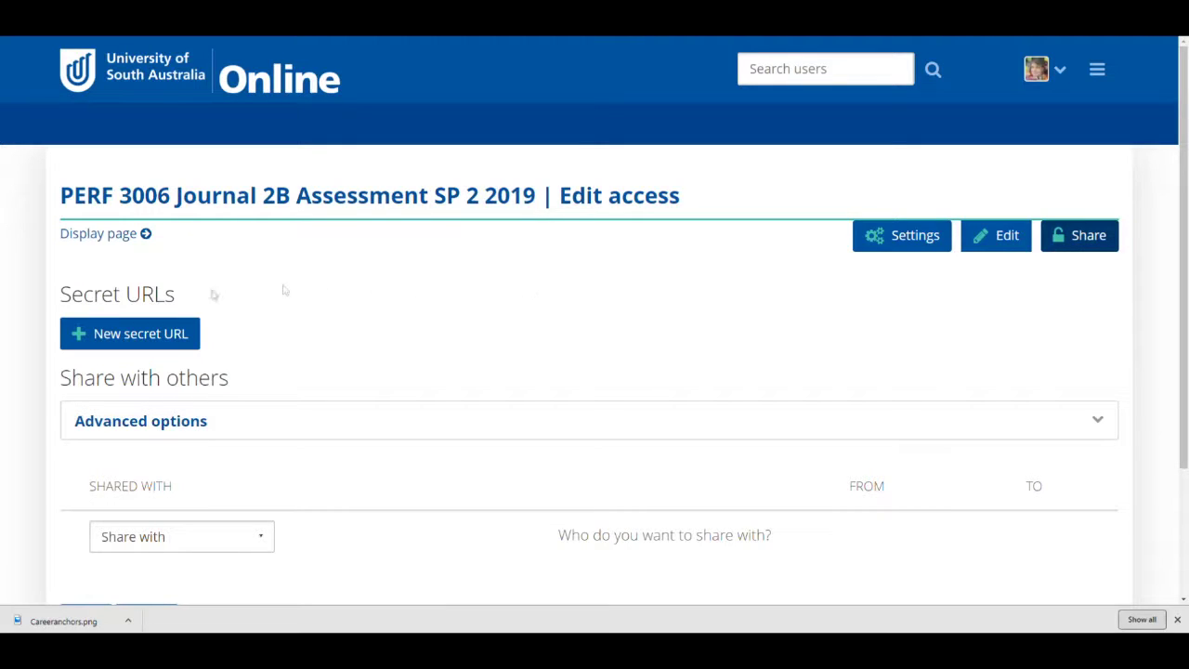
click(137, 337)
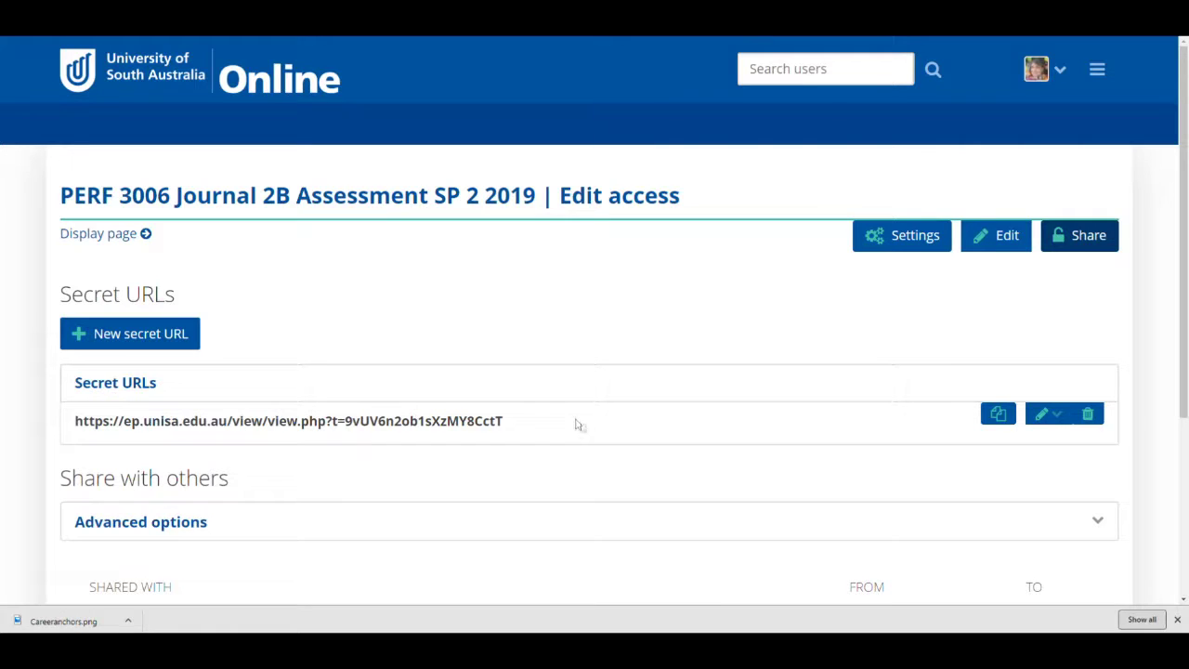
Open the secret URL's access dates for editing and set the From date to 2019/05/01 16:00
click(1042, 418)
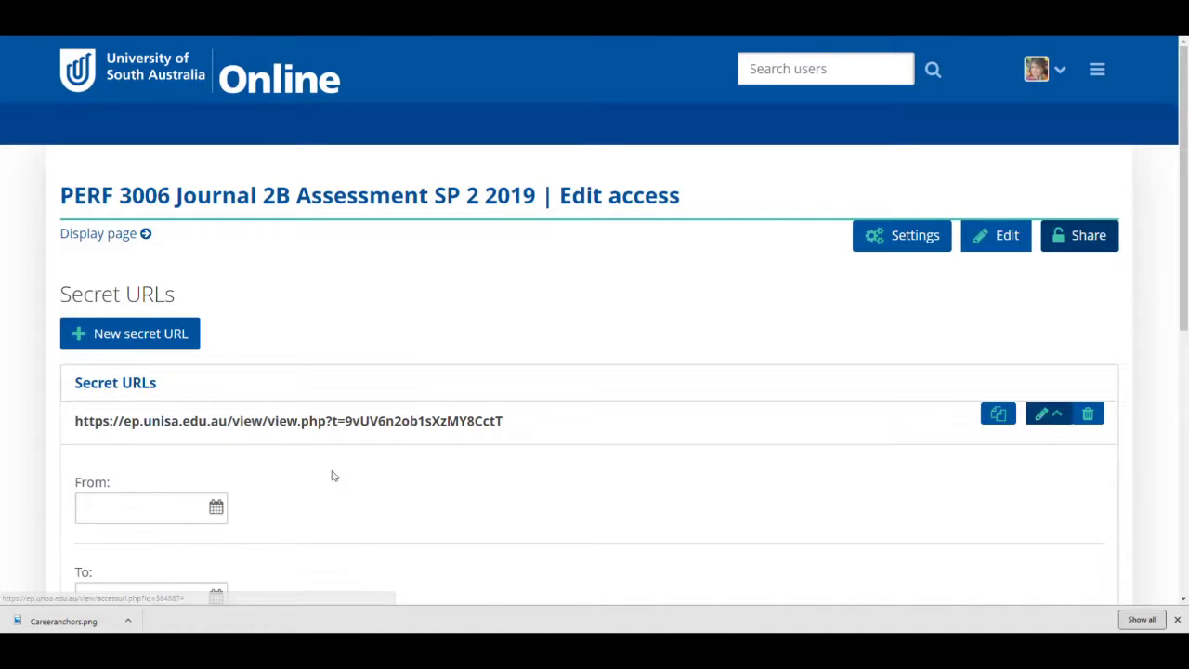
scroll(331, 475, down, 2)
click(216, 344)
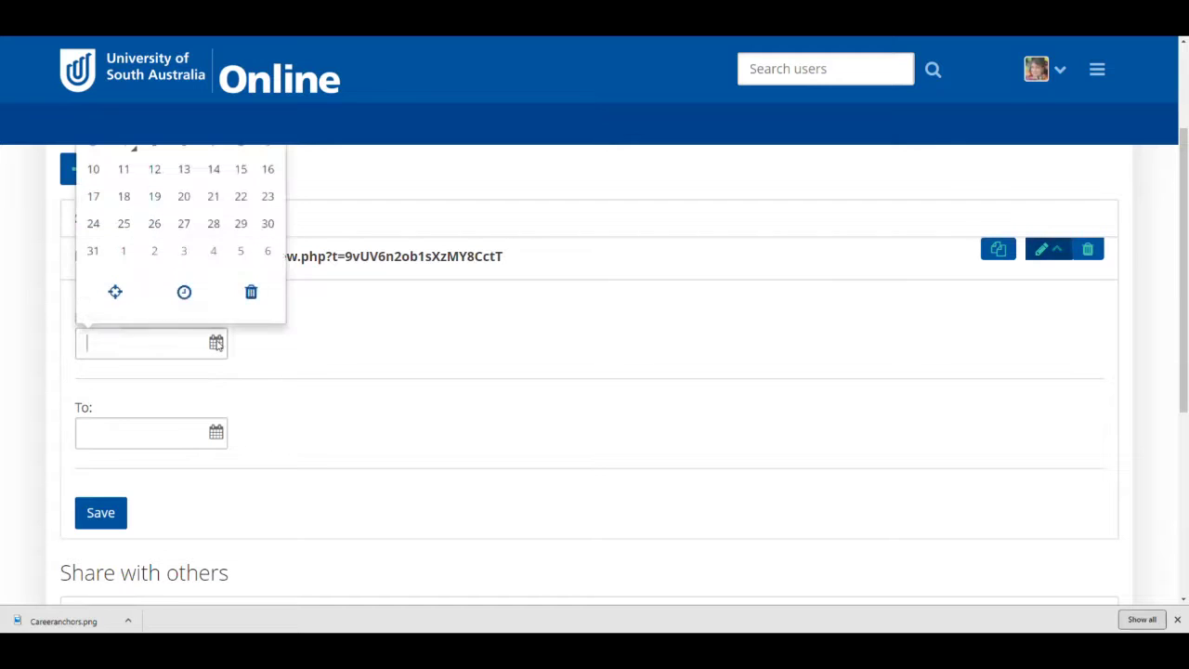
scroll(216, 342, up, 2)
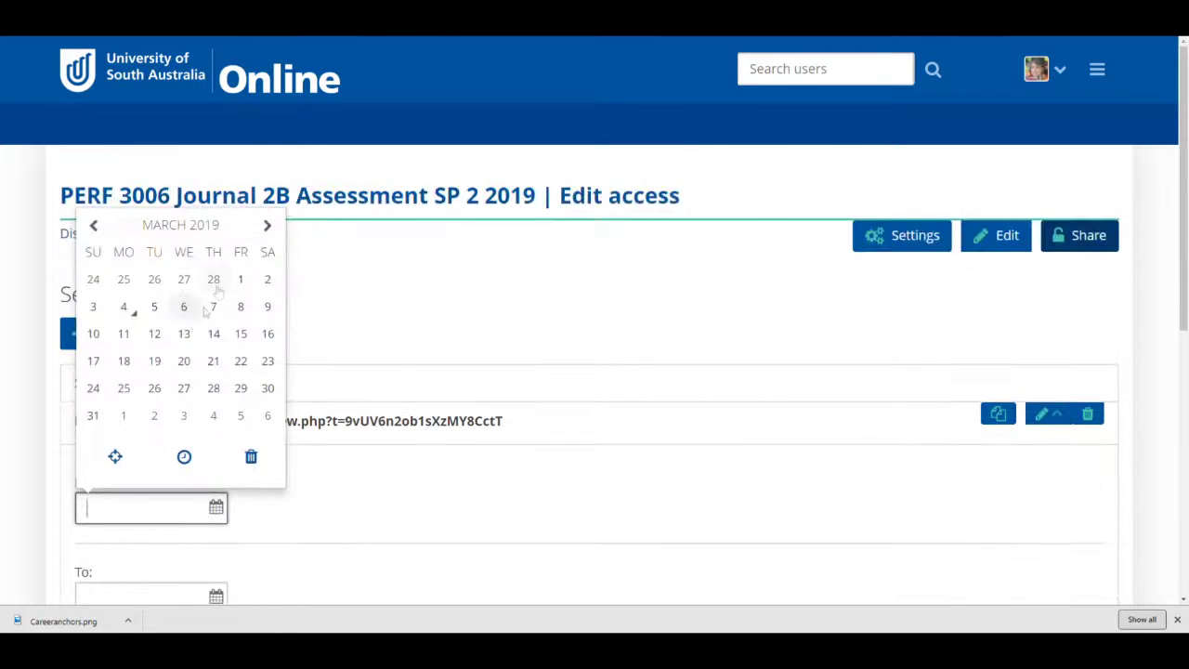
click(268, 227)
click(267, 227)
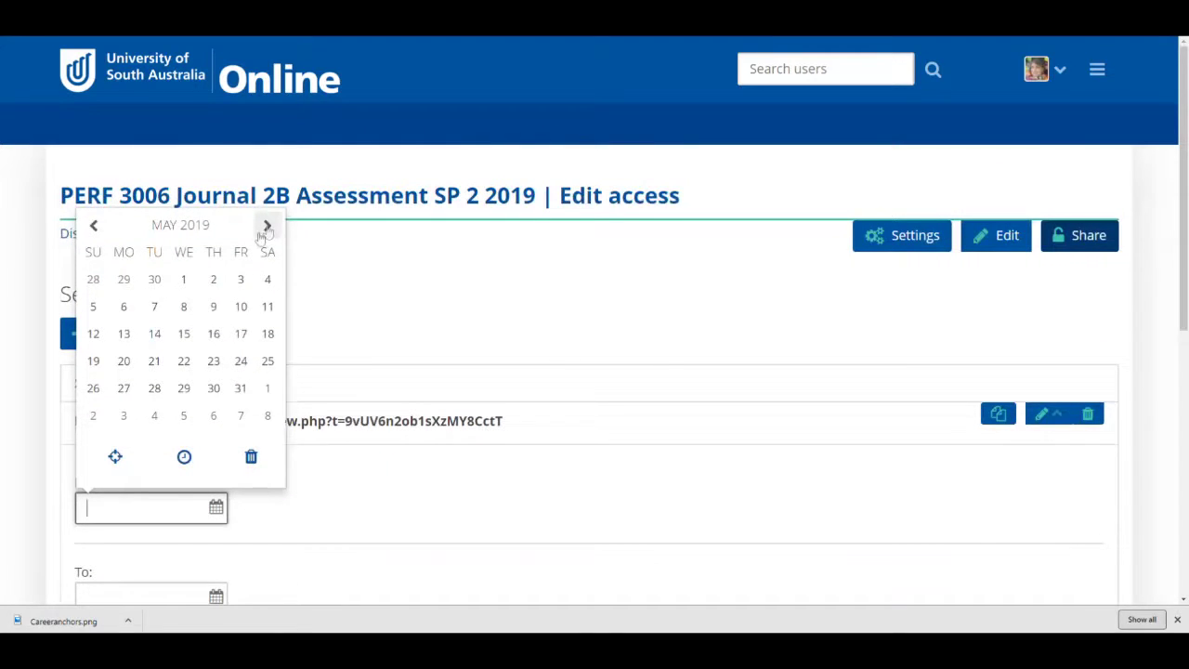
click(182, 284)
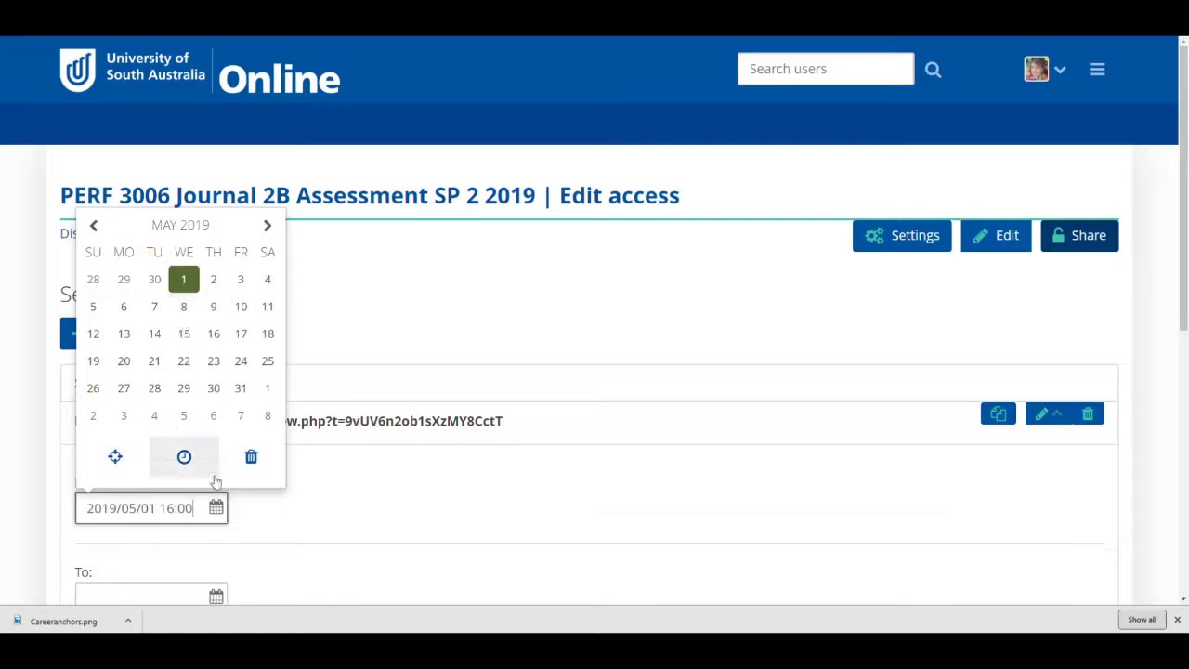
Set the secret URL's To date to 2019/06/28 16:00 and save the access period
scroll(216, 482, down, 2)
click(216, 437)
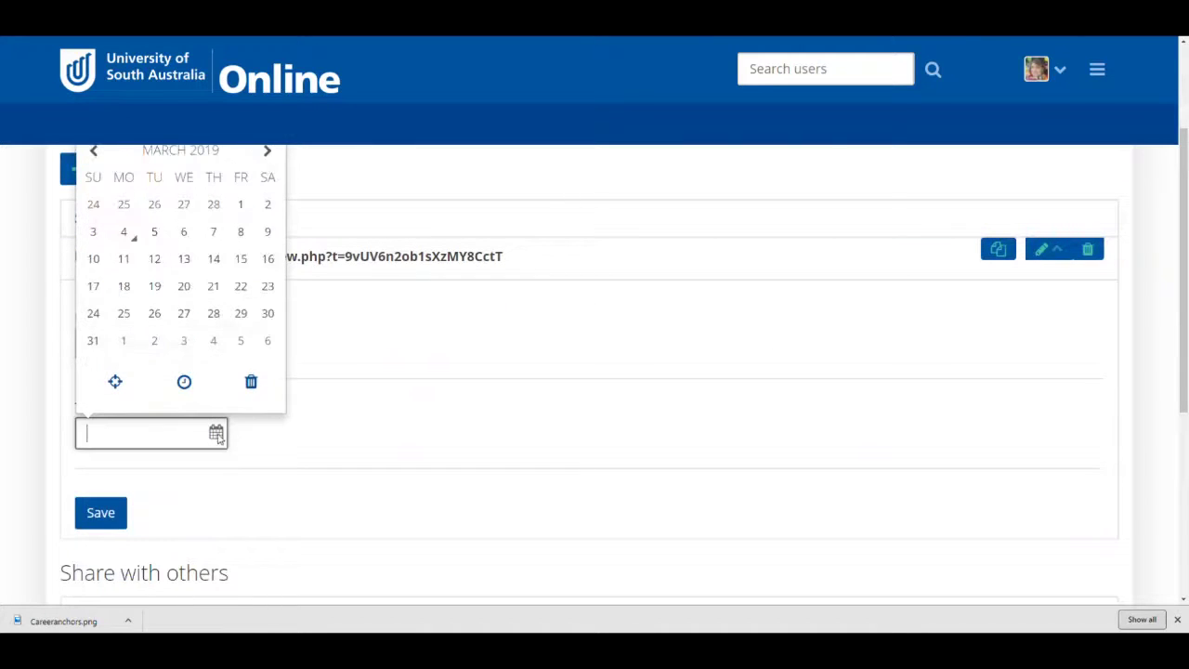
scroll(214, 395, up, 2)
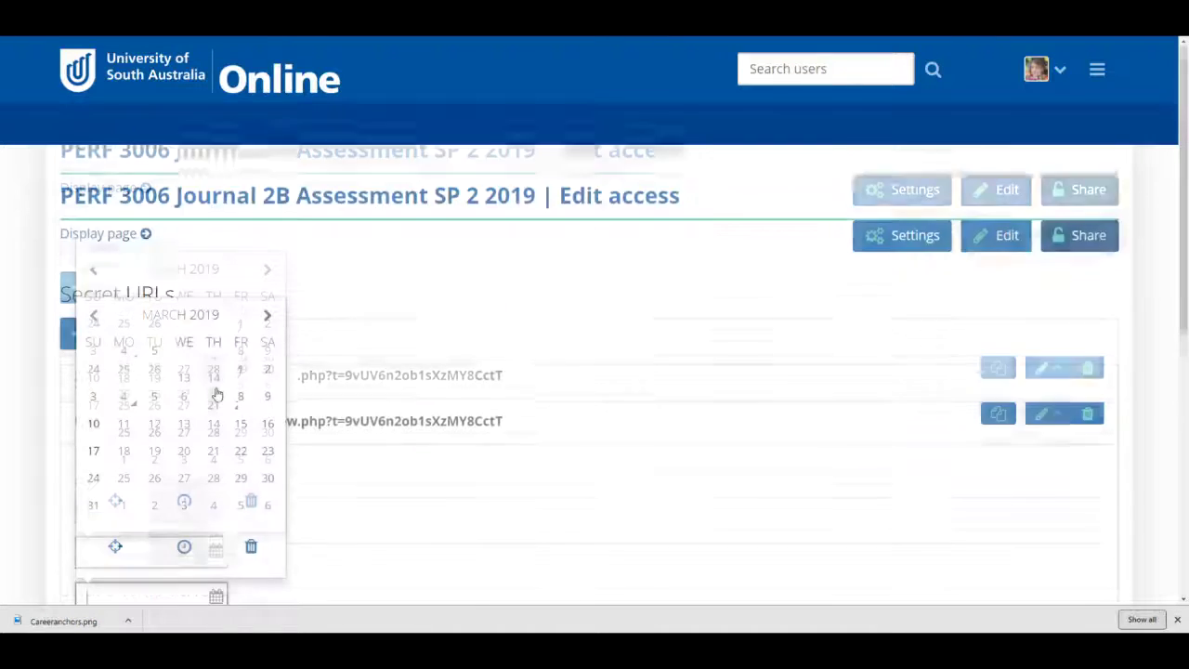
click(266, 316)
click(267, 316)
click(266, 316)
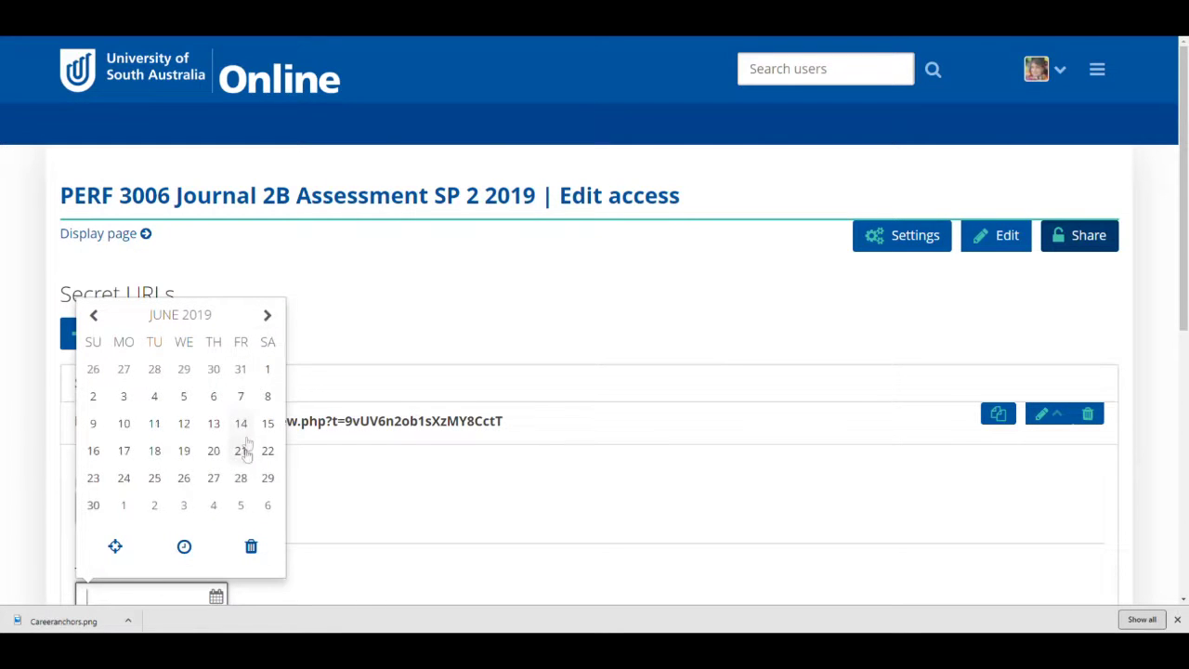
click(242, 484)
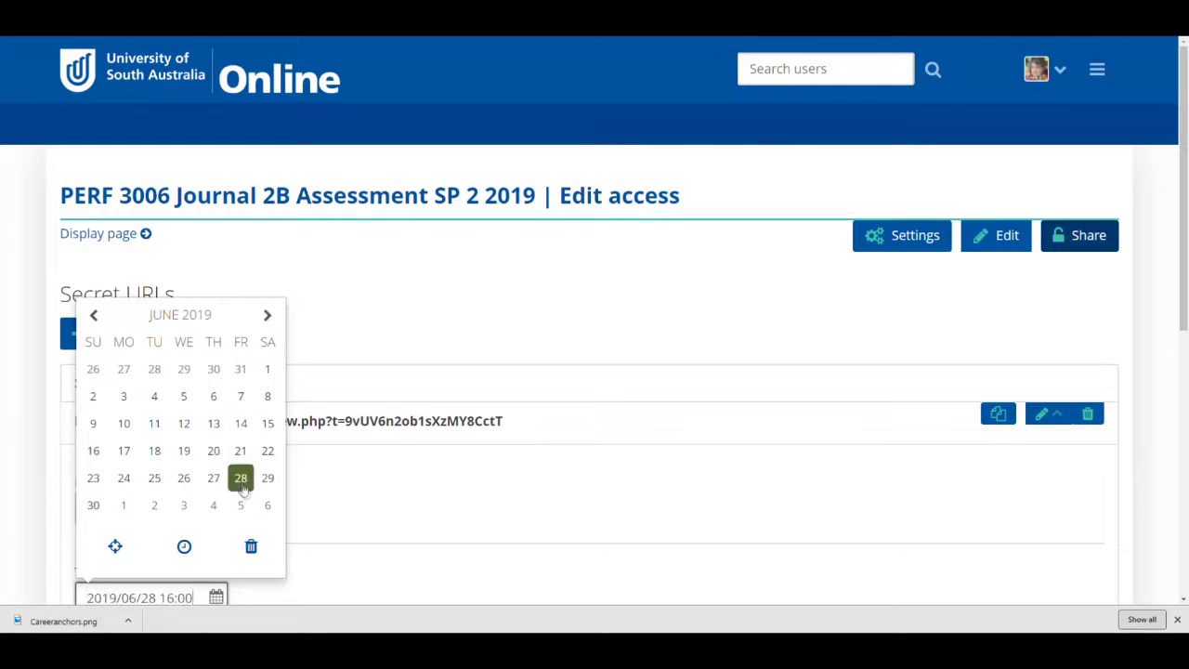
click(406, 525)
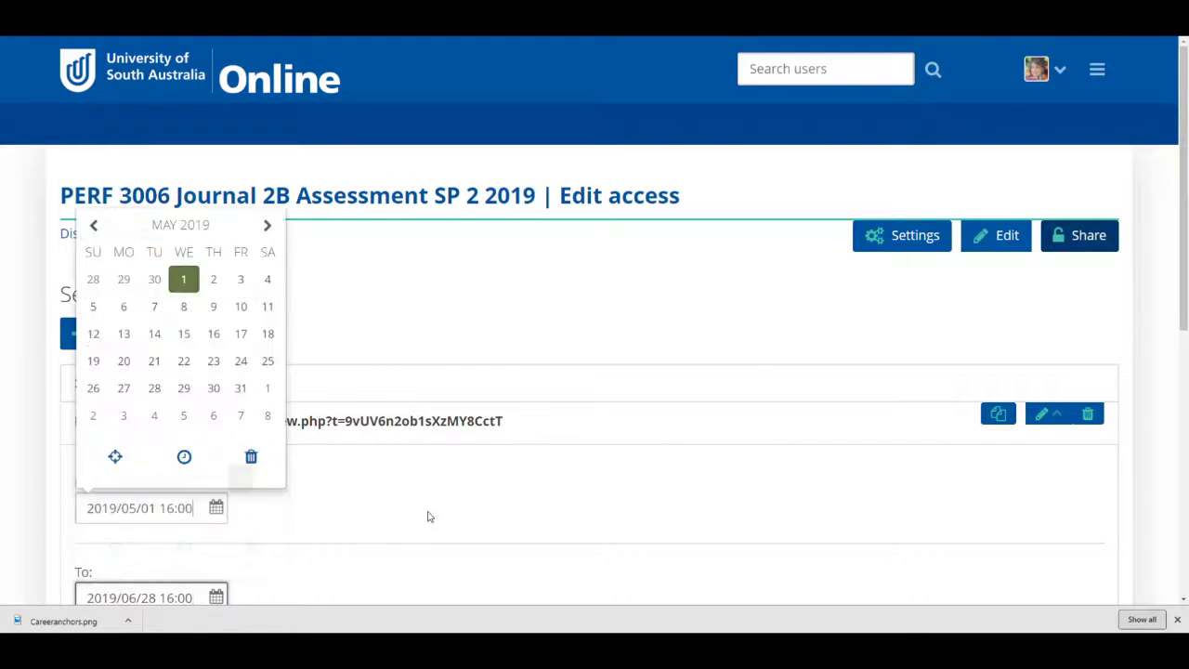
click(492, 545)
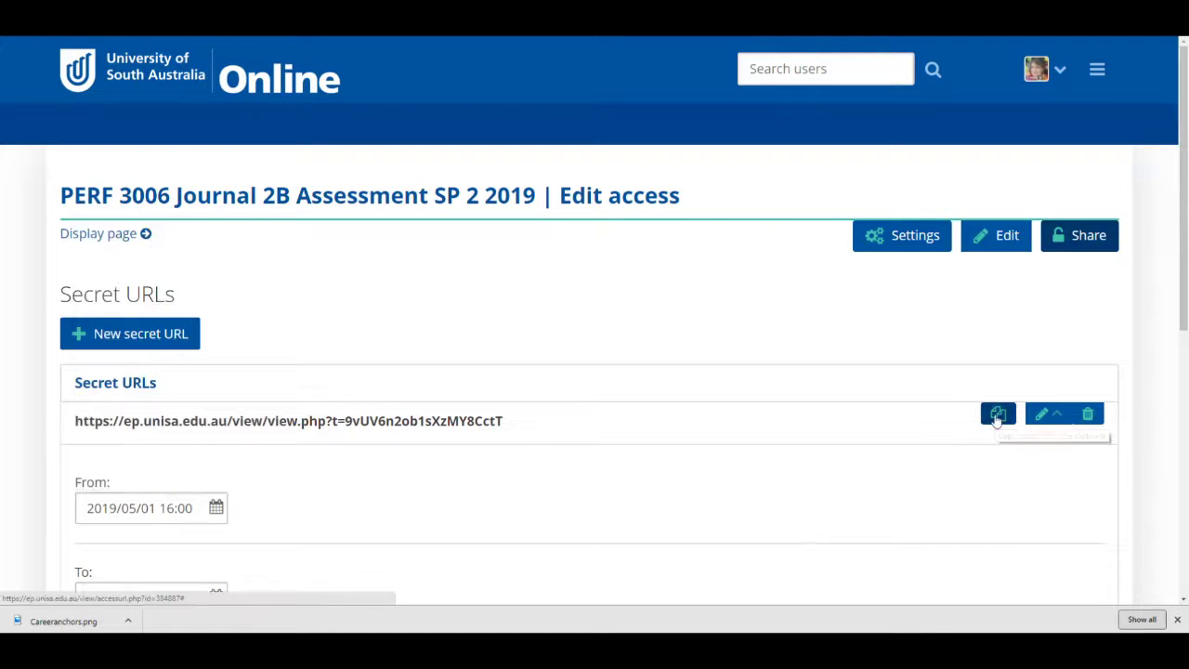
scroll(683, 489, down, 3)
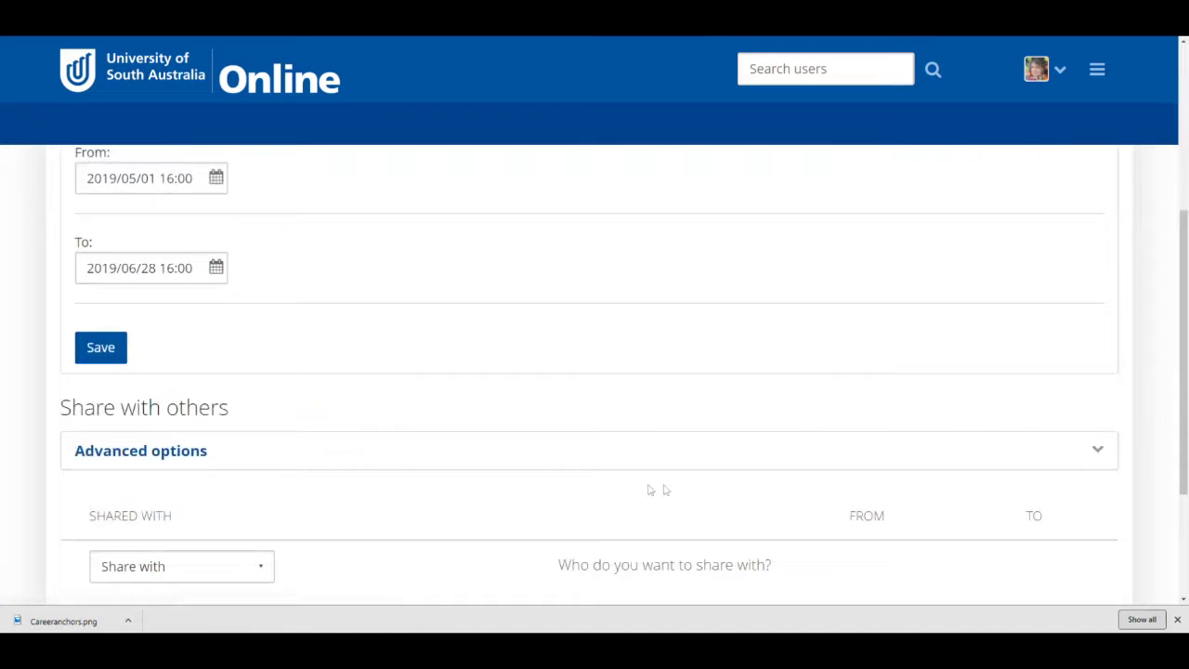
scroll(300, 377, down, 2)
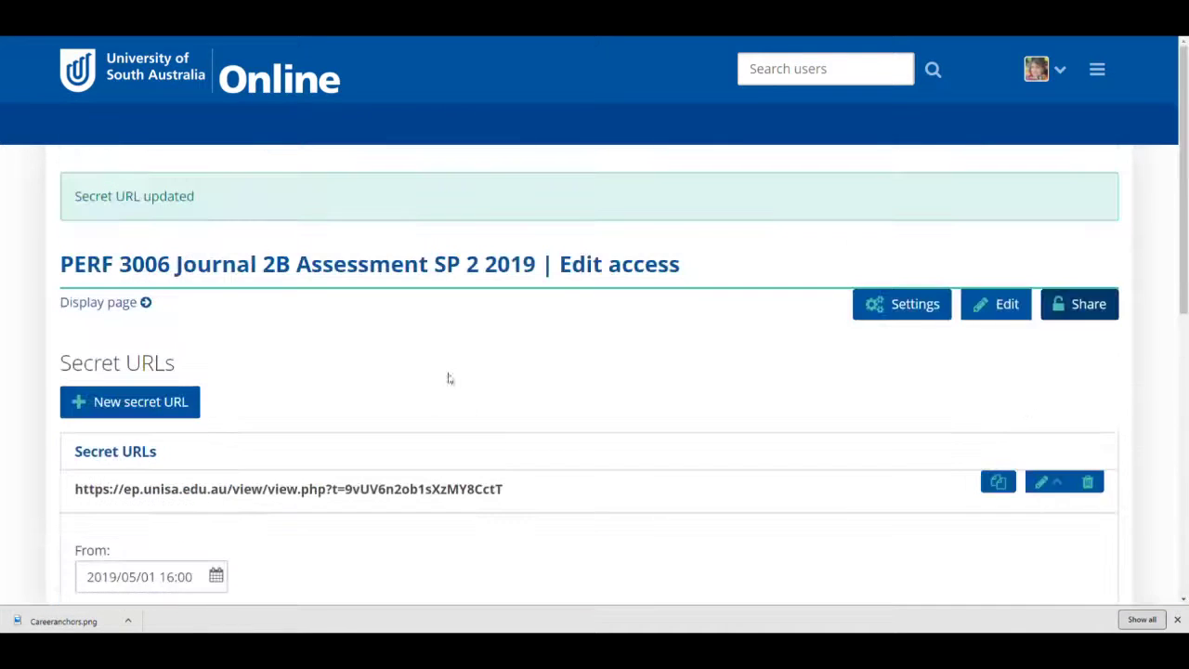
Switch to the browser window with the myUniSA staff page and load the copied secret URL to view the shared page
click(1064, 73)
click(896, 247)
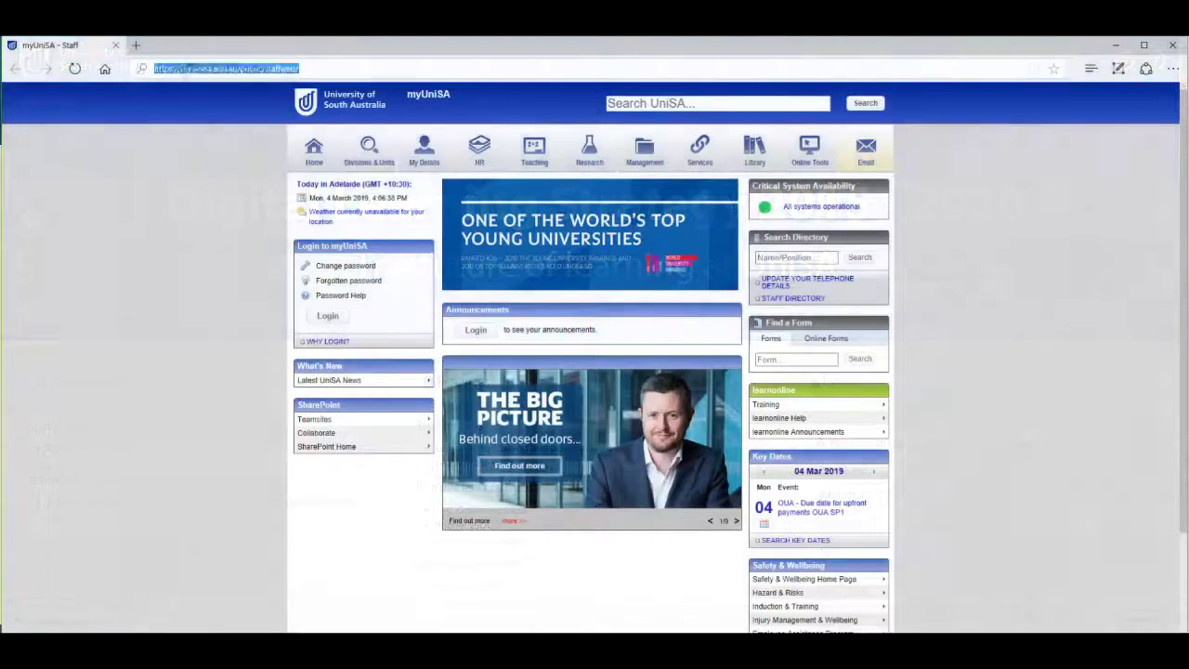
click(267, 69)
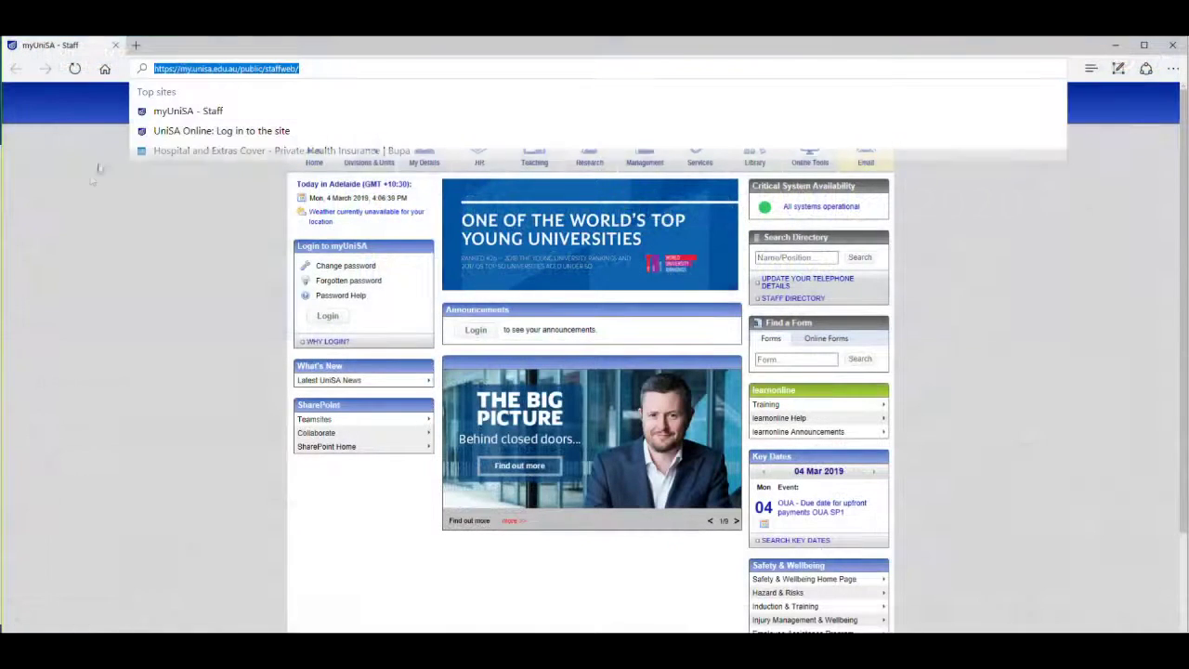
key(ctrl+v)
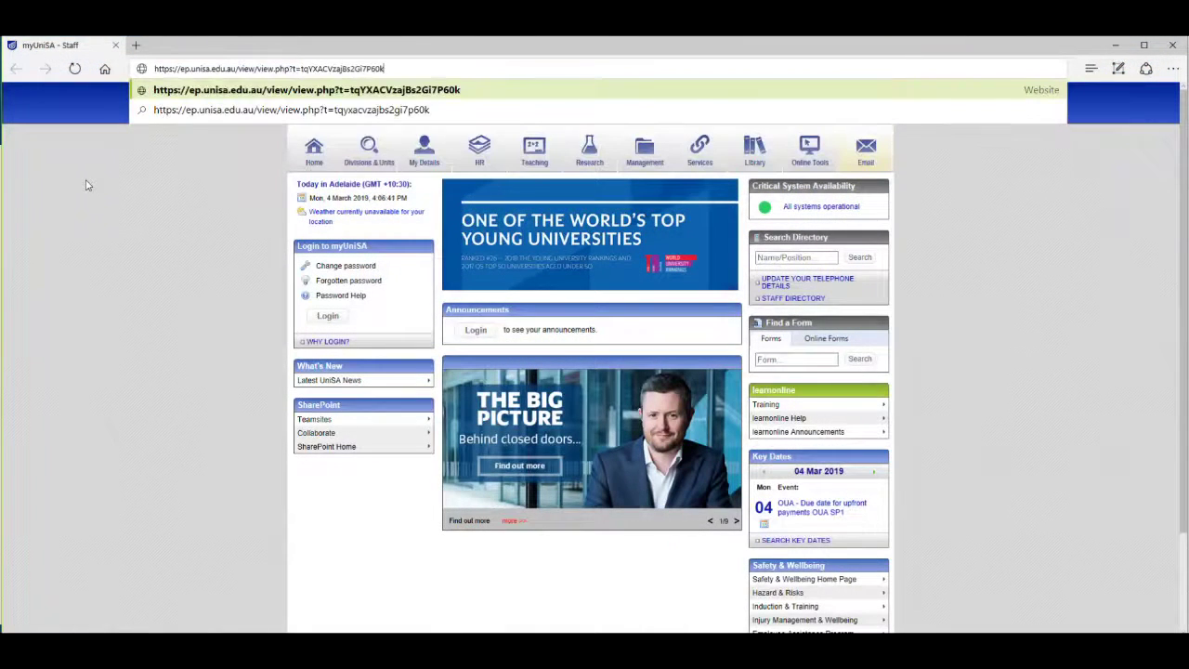
key(Return)
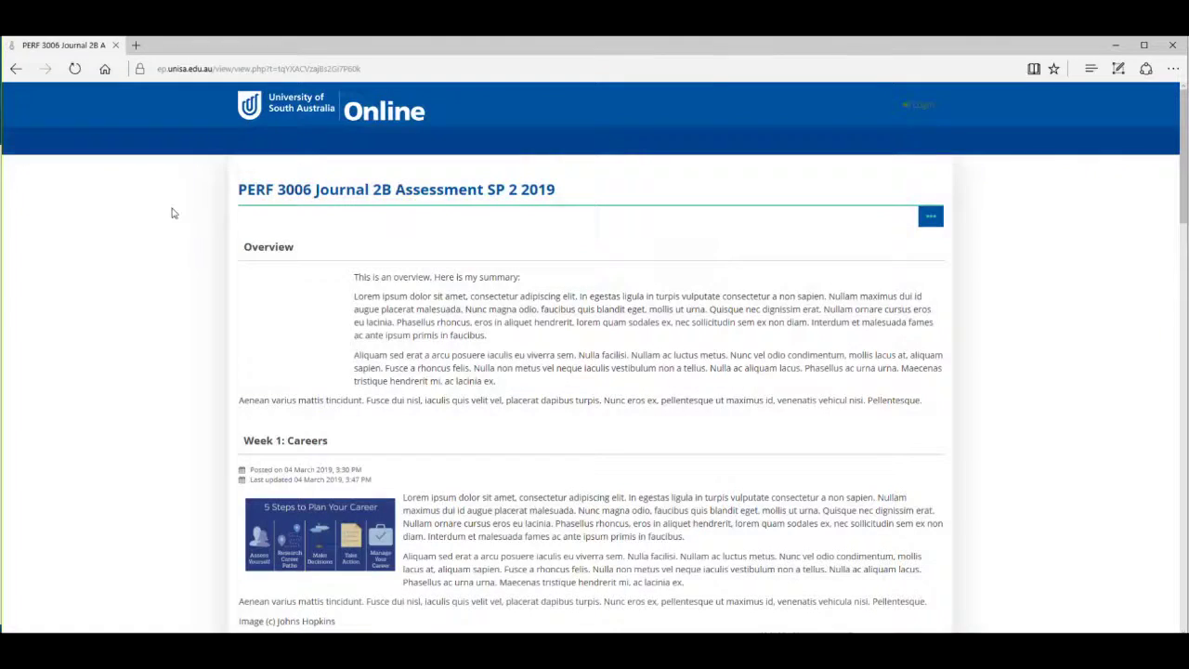